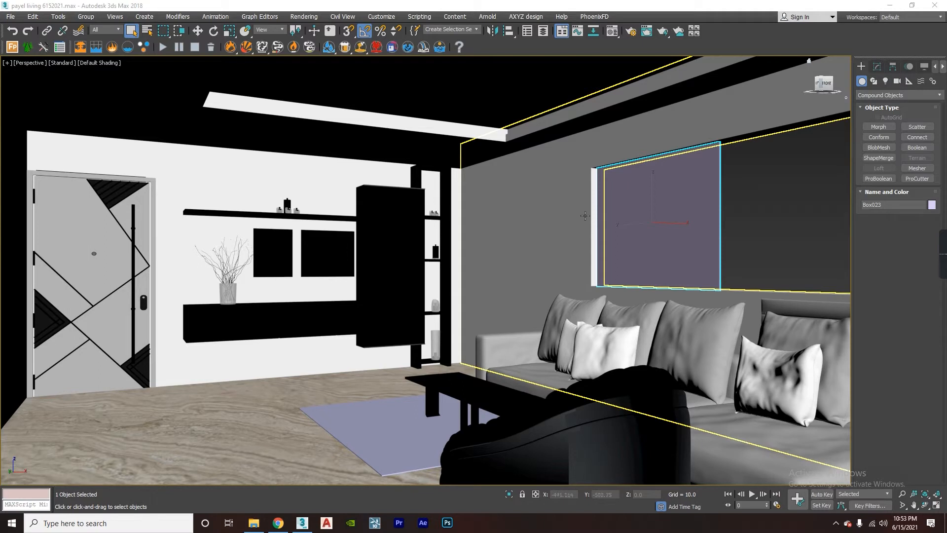
Choose the unused pink VRayMtl sample, turn on its checkered preview background, and open an enlarged preview beside the Material Editor.
click(612, 31)
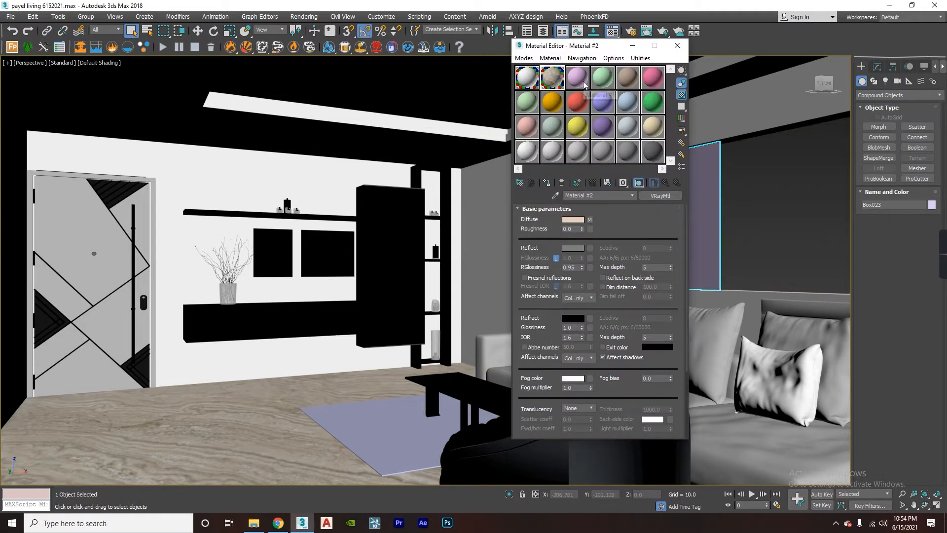
drag(581, 47, 607, 103)
click(607, 142)
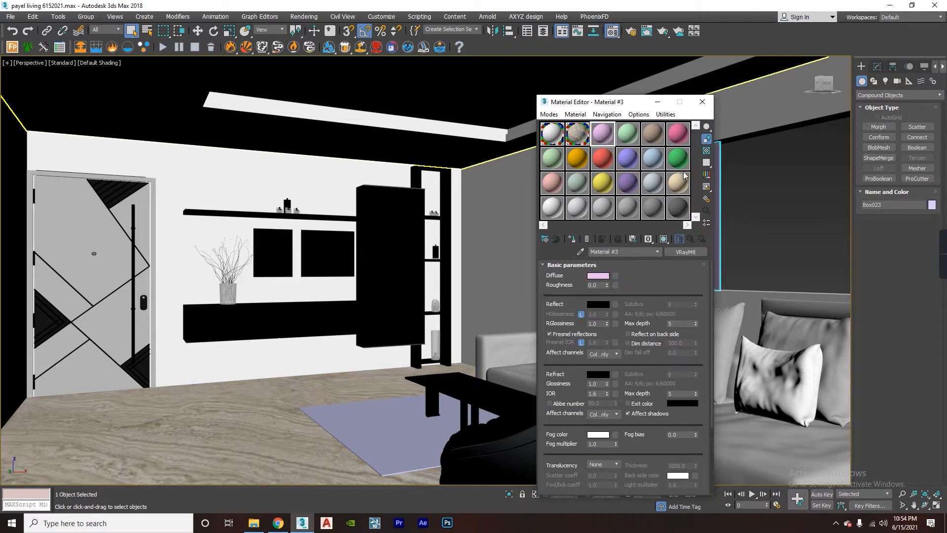
click(707, 150)
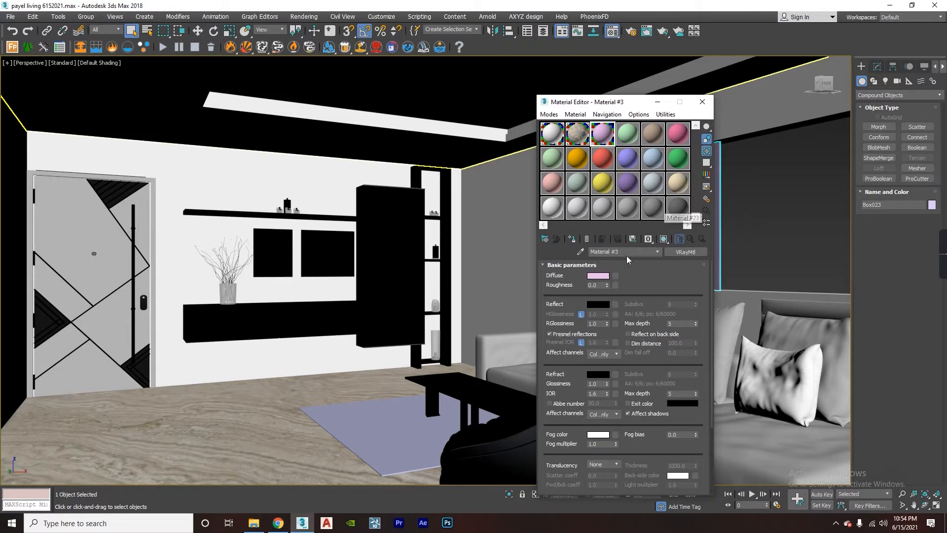
double_click(603, 134)
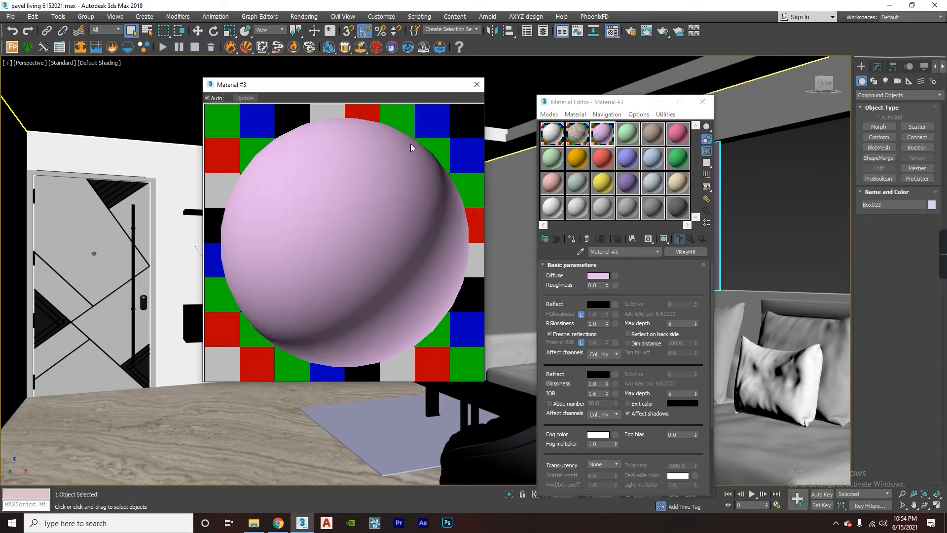
drag(407, 87, 388, 117)
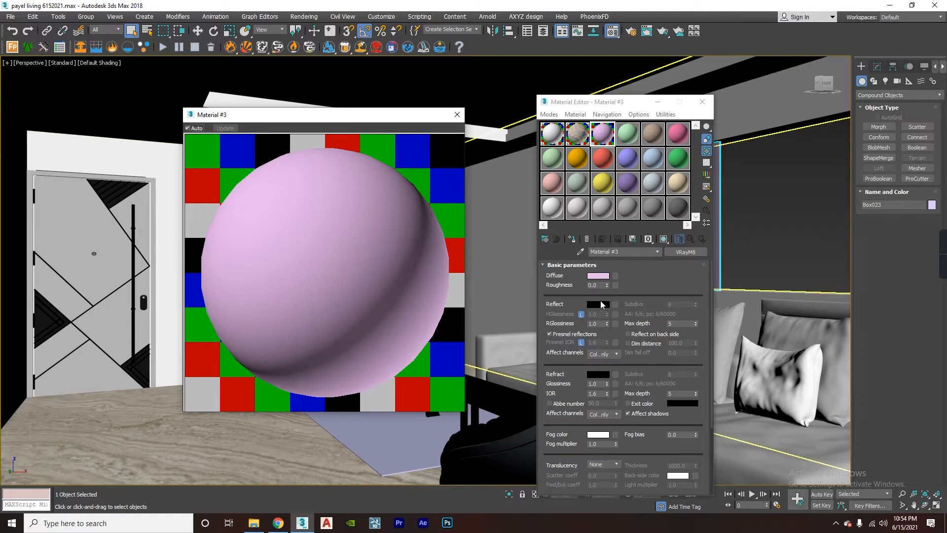
Set the diffuse color of Material #3 to near-white, about 252, 248, 253.
click(599, 277)
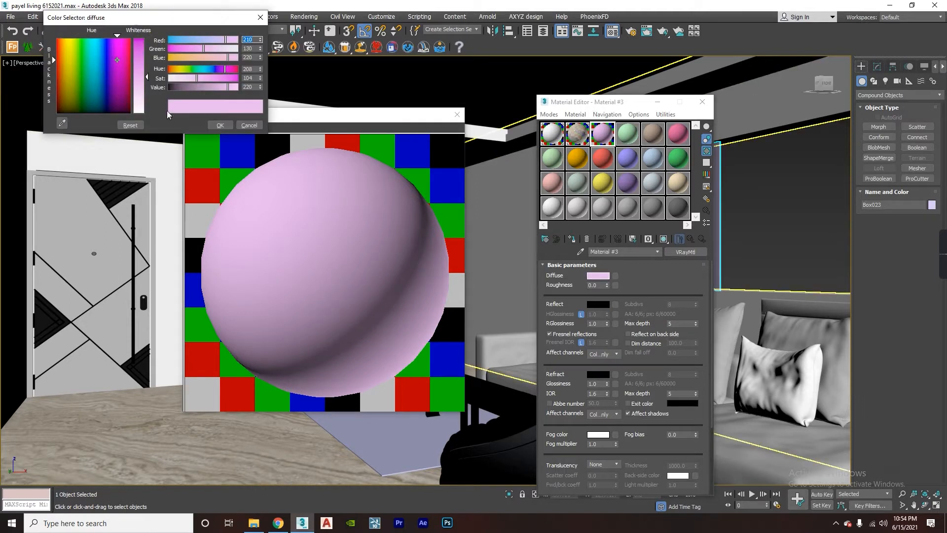
drag(144, 82, 147, 113)
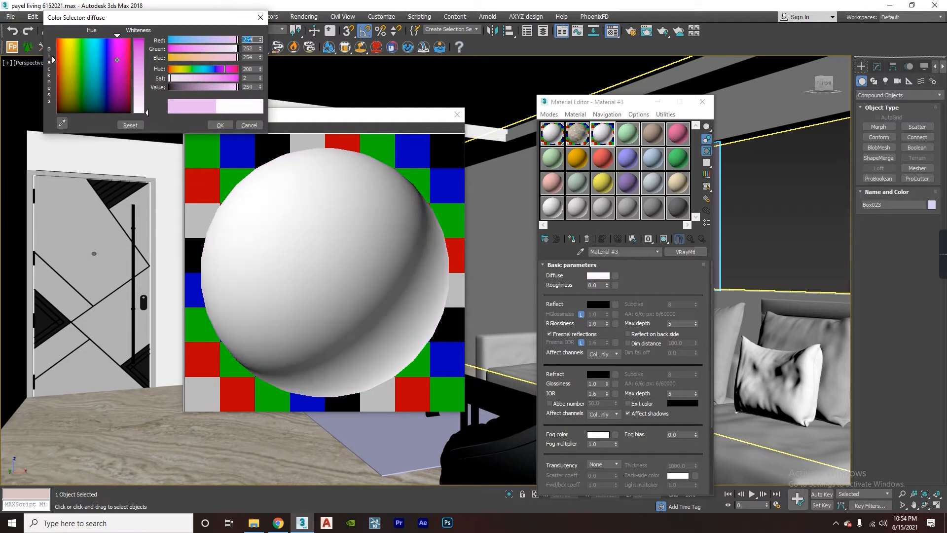
click(220, 125)
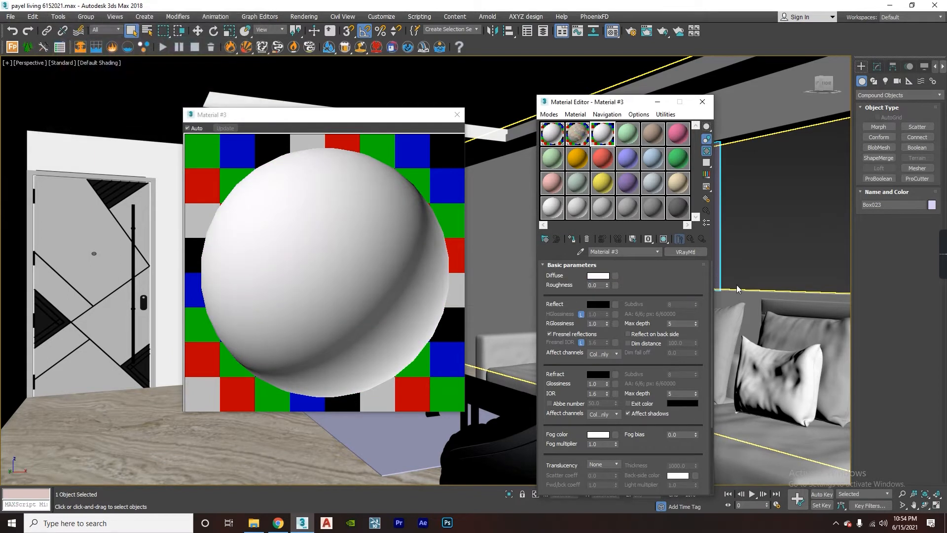
click(598, 275)
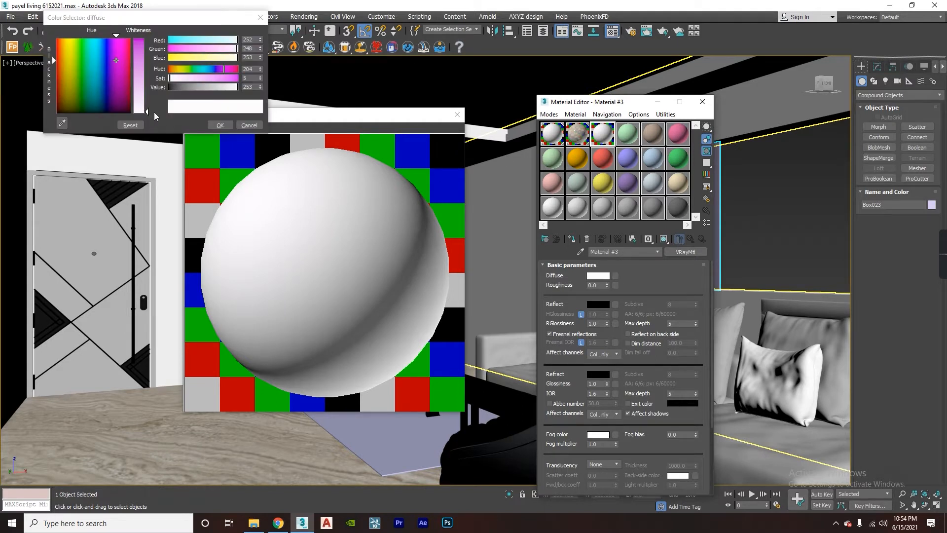
click(220, 125)
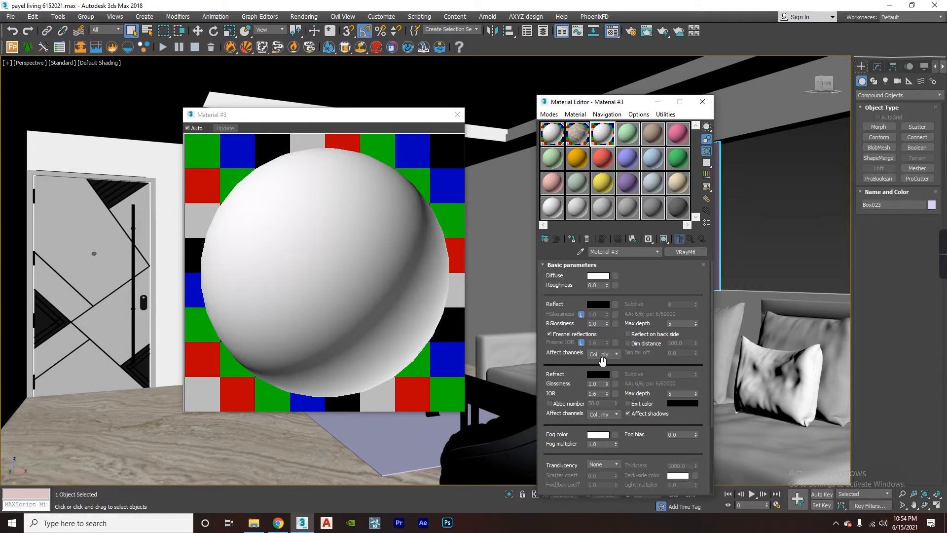
Set the refraction color of Material #3 to a light grey with a value of 238.
click(595, 305)
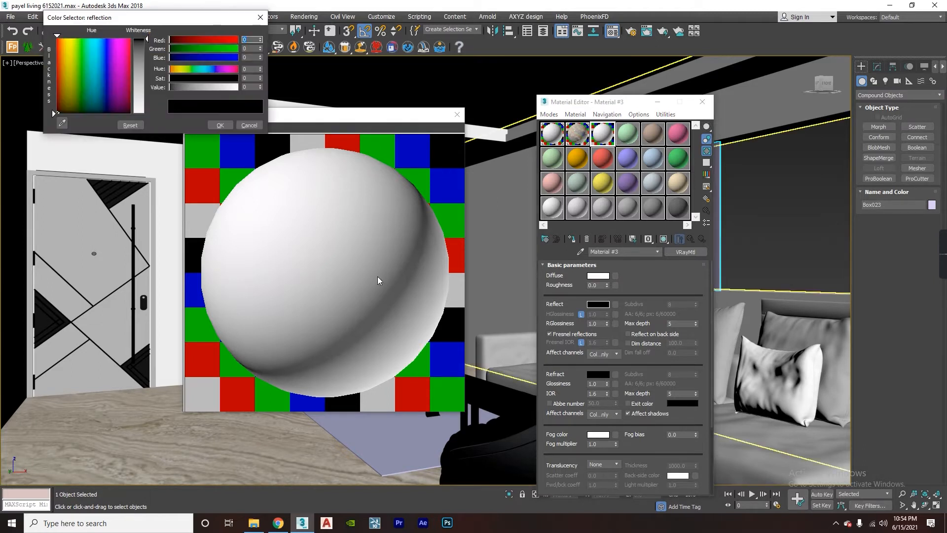
click(263, 133)
click(598, 374)
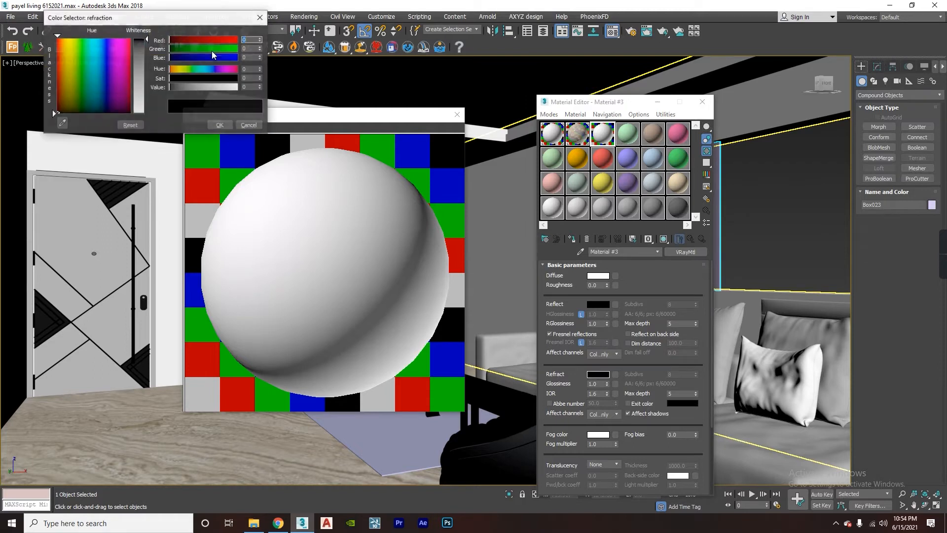
drag(147, 39, 146, 109)
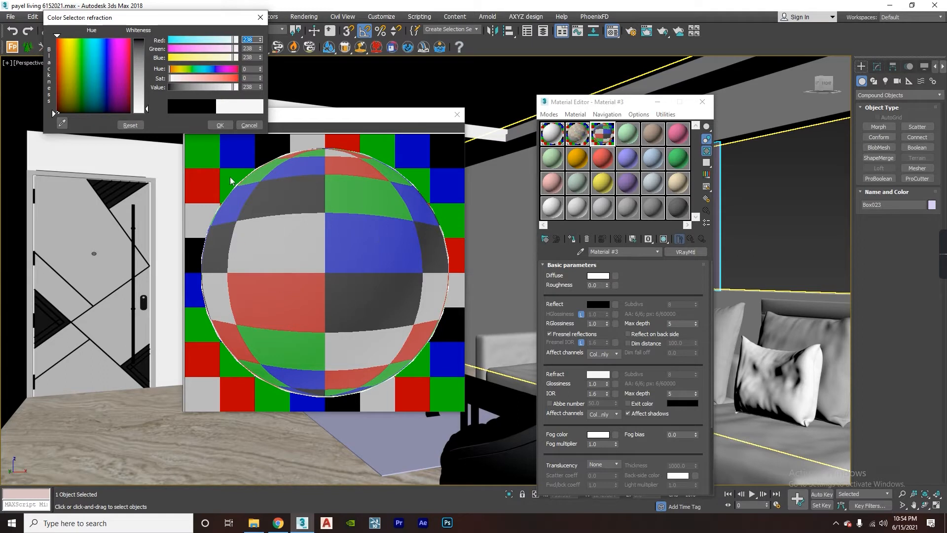
click(218, 123)
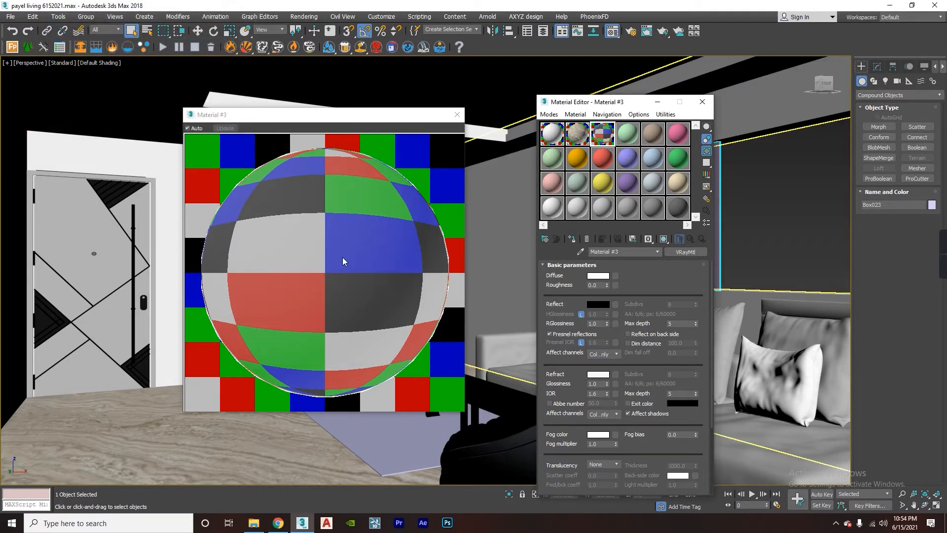
Configure the reflection of Material #3 with a dark grey color of value 22, Fresnel reflections off, and RGlossiness 0.94.
click(601, 306)
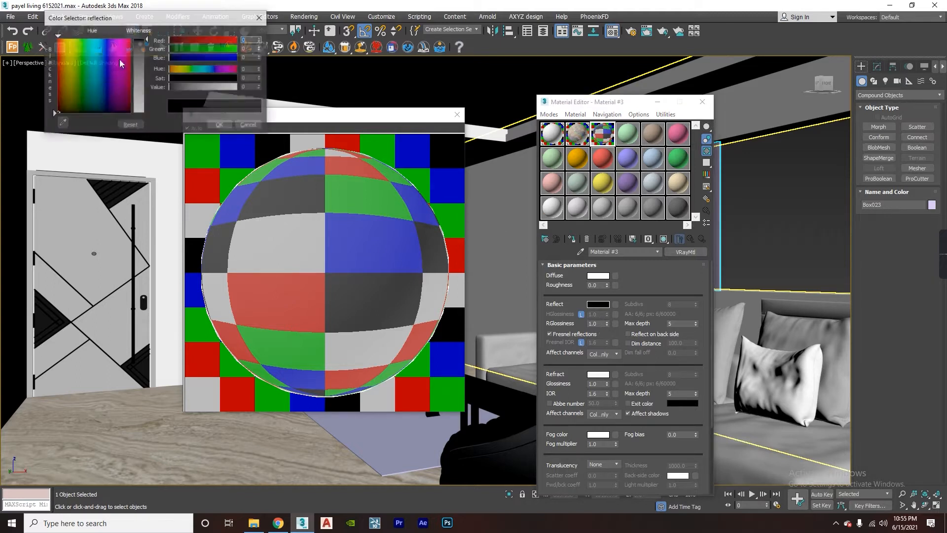
click(144, 45)
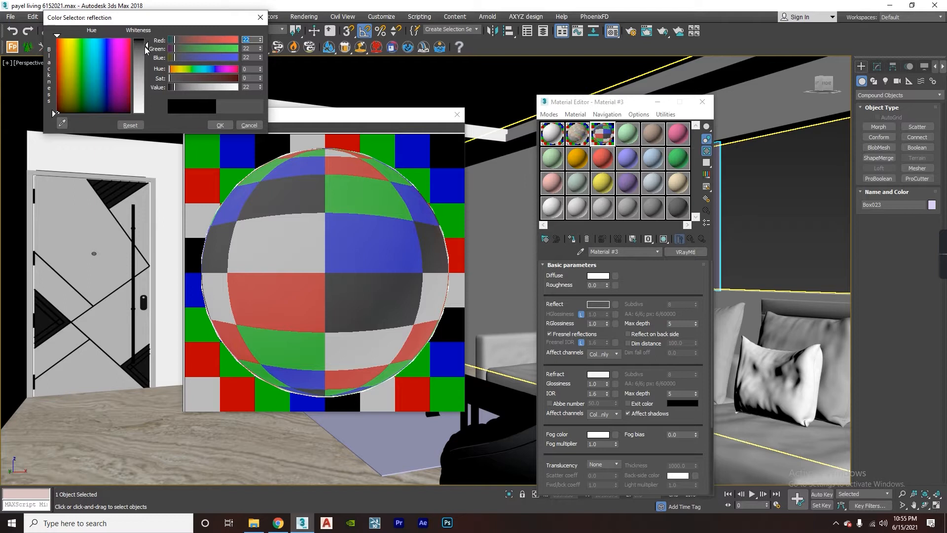
click(220, 125)
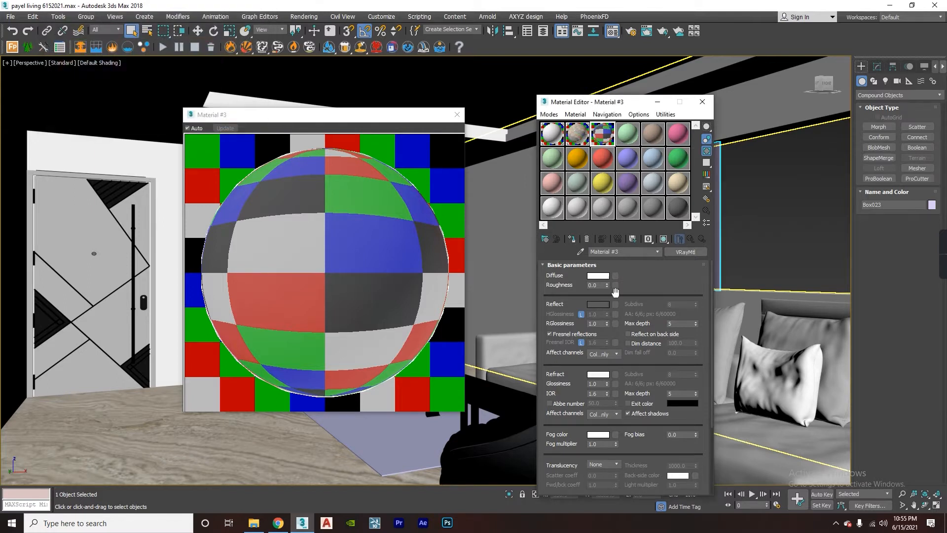
click(560, 335)
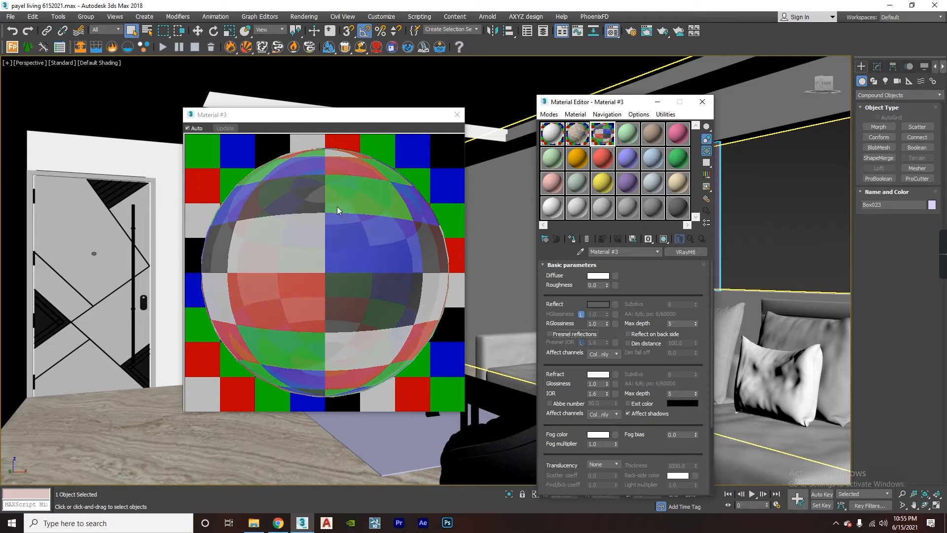
click(608, 326)
click(608, 325)
Load the desktop image stucco-wall-textures-500x500-500x500.jpg as a Bitmap in the bump map slot of Material #3.
drag(712, 297, 715, 360)
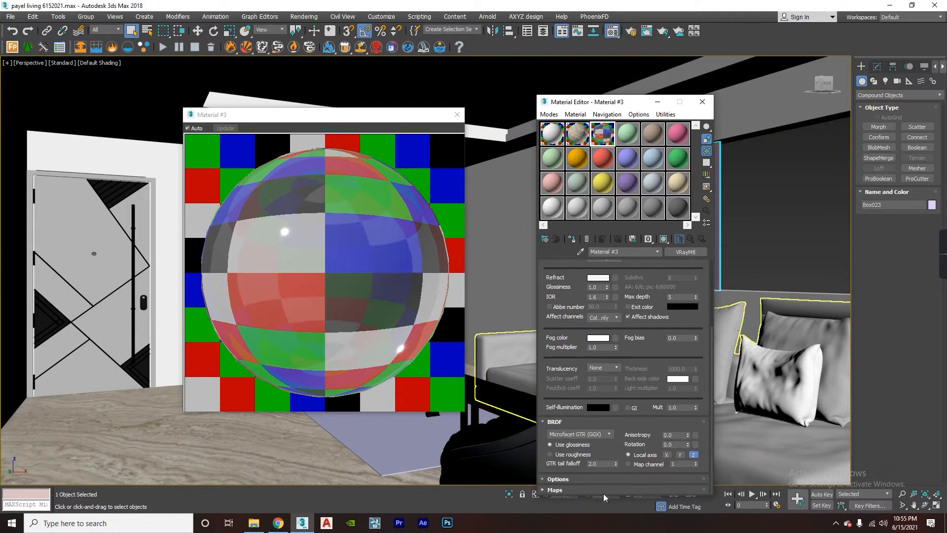
drag(585, 104, 573, 33)
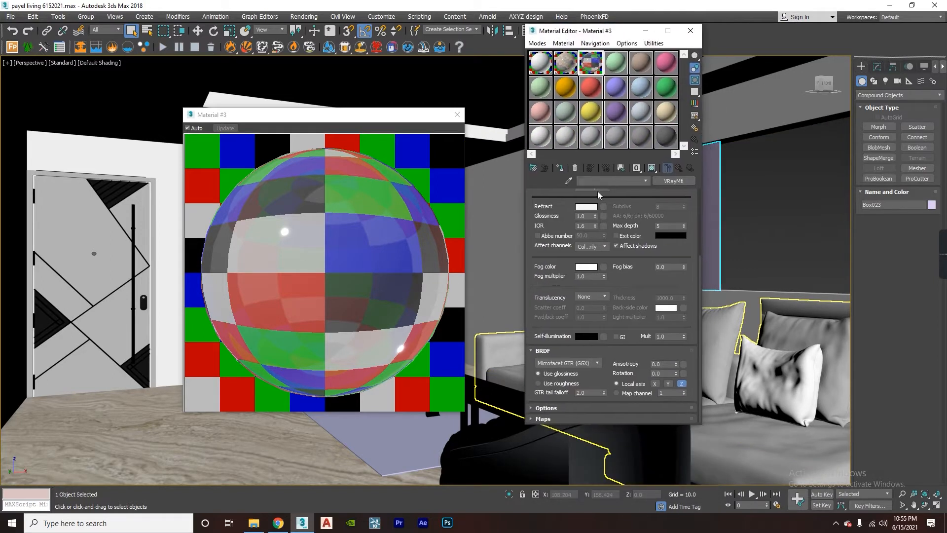
click(575, 418)
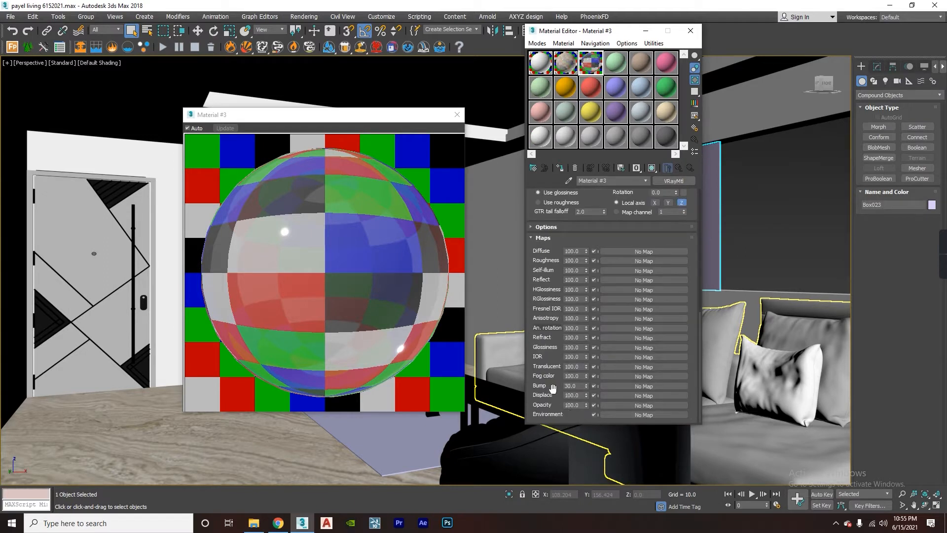
click(610, 385)
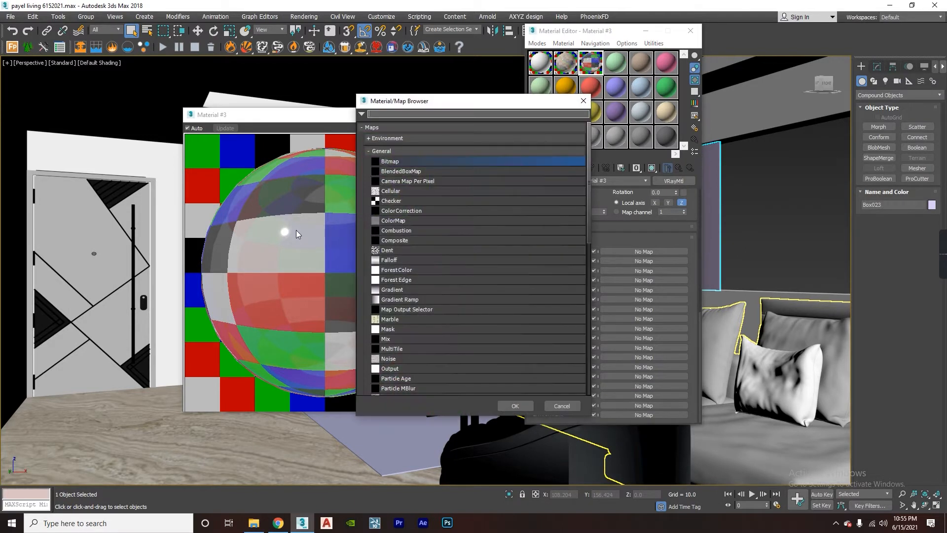
double_click(390, 161)
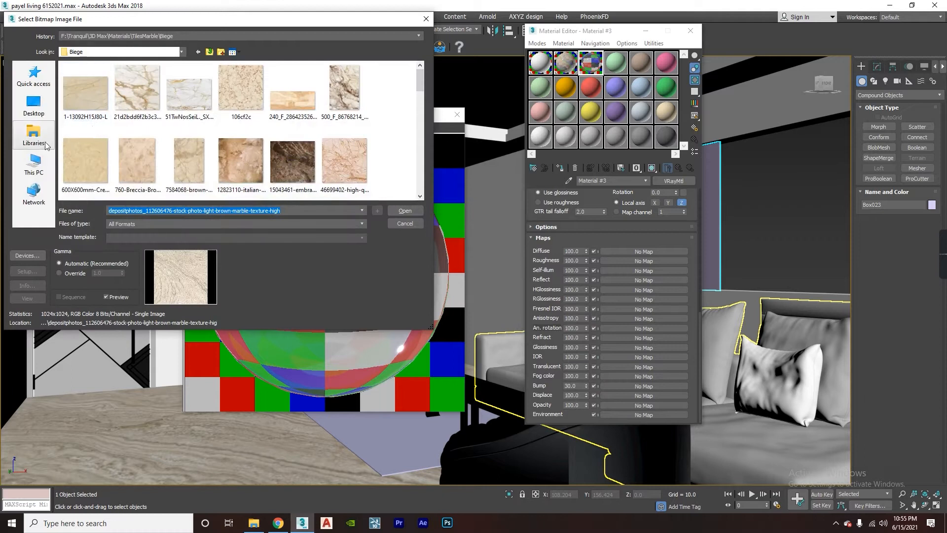
click(40, 116)
double_click(209, 134)
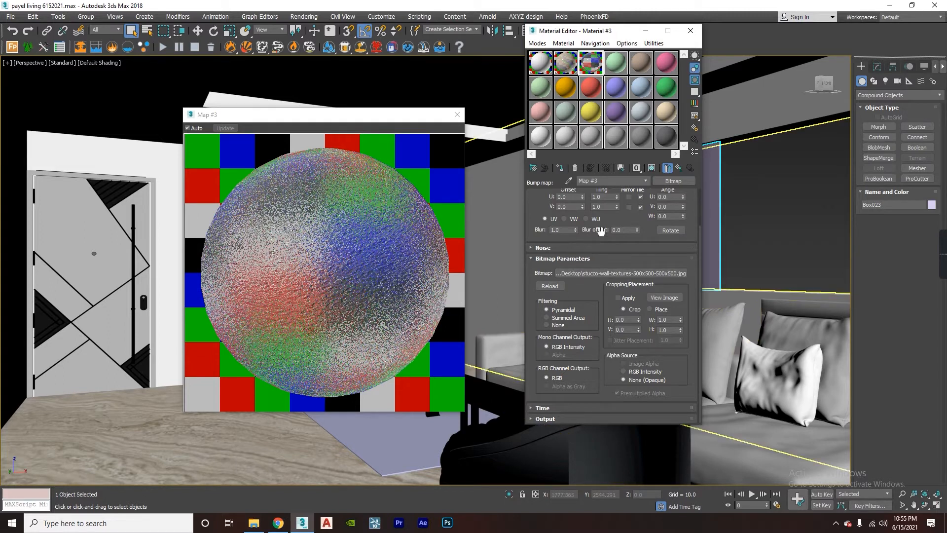
Set the bump bitmap's tiling to 5.0 in both U and V.
drag(698, 249, 703, 229)
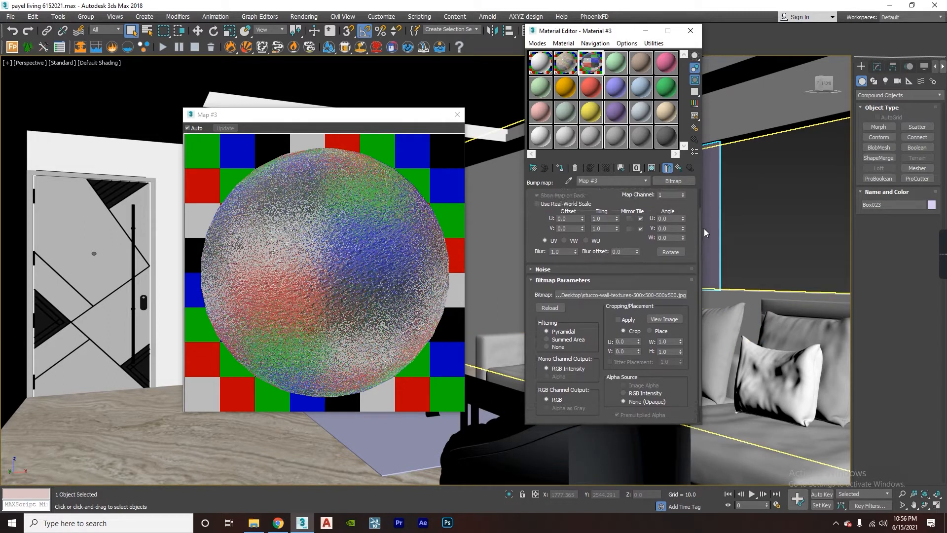
double_click(607, 218)
text(5)
key(Tab)
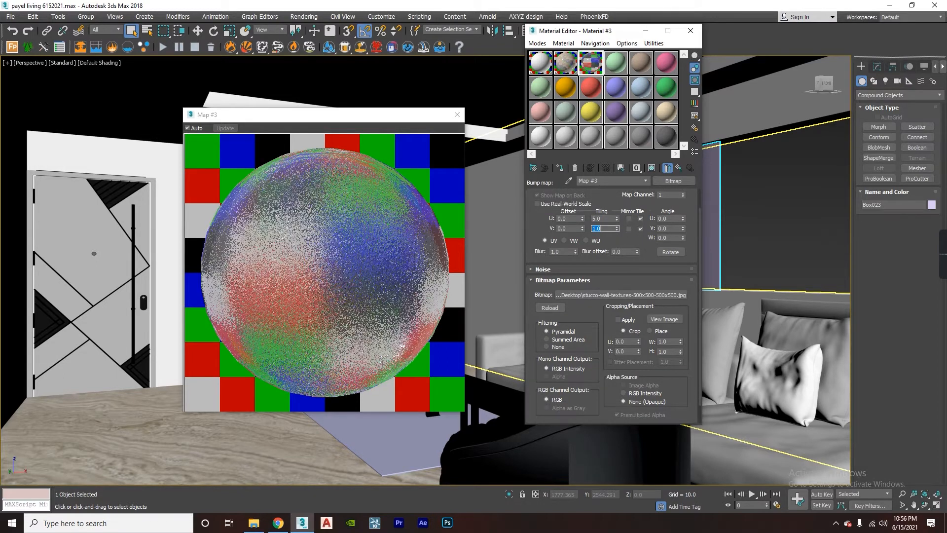
text(5)
key(Return)
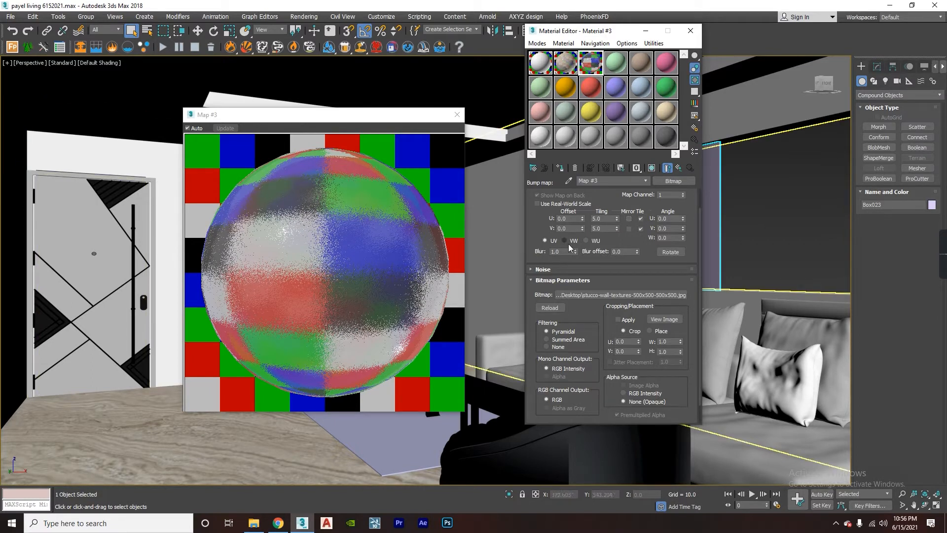
Set the bump amount of Material #3 to 37, and close the enlarged preview and the Material Editor.
click(681, 168)
drag(700, 244, 706, 360)
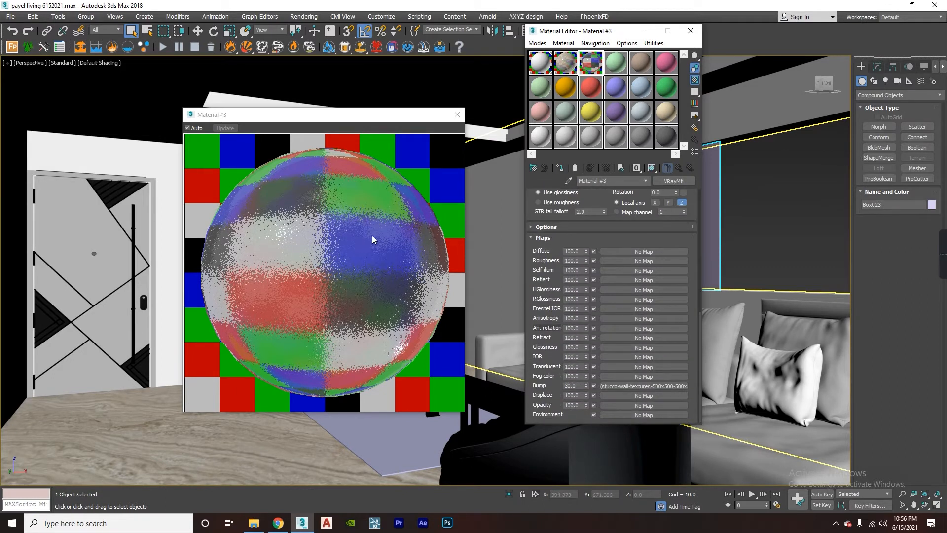
drag(587, 384, 590, 364)
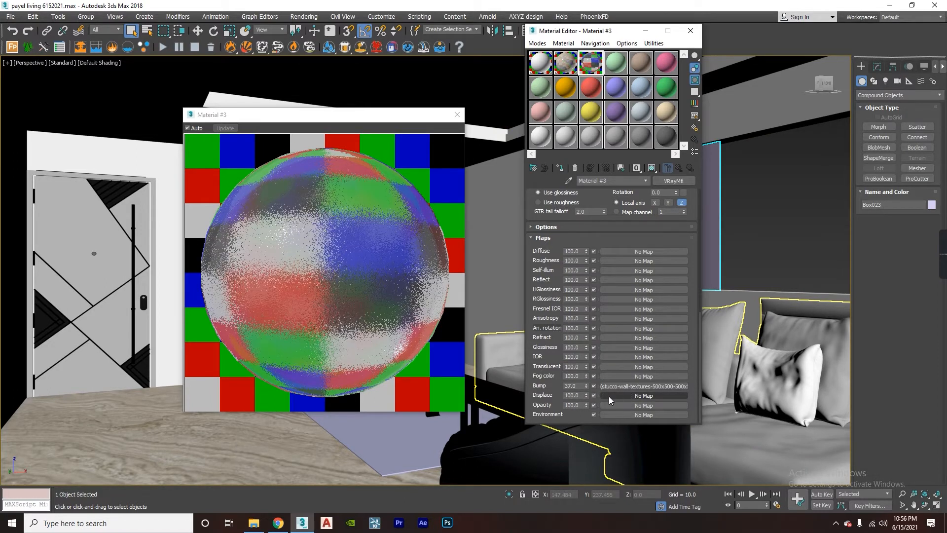
click(457, 117)
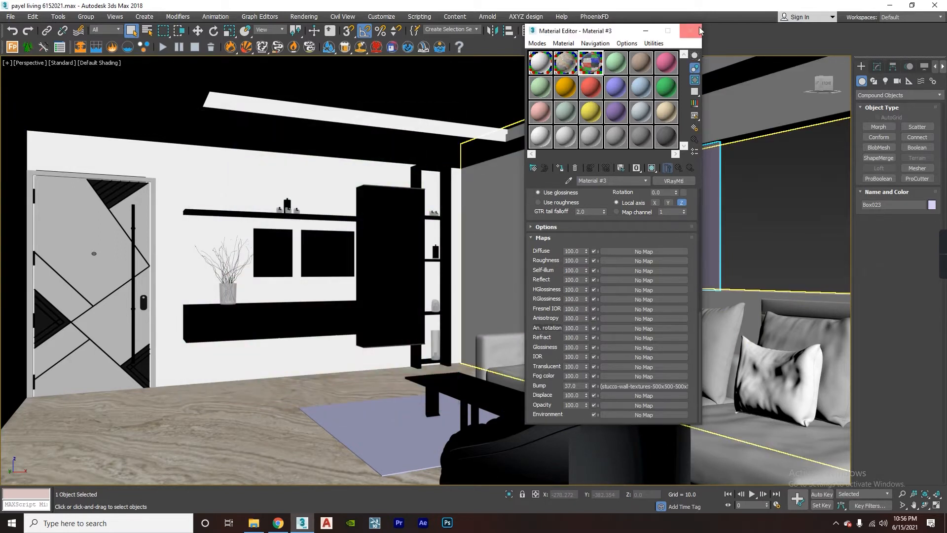
click(694, 30)
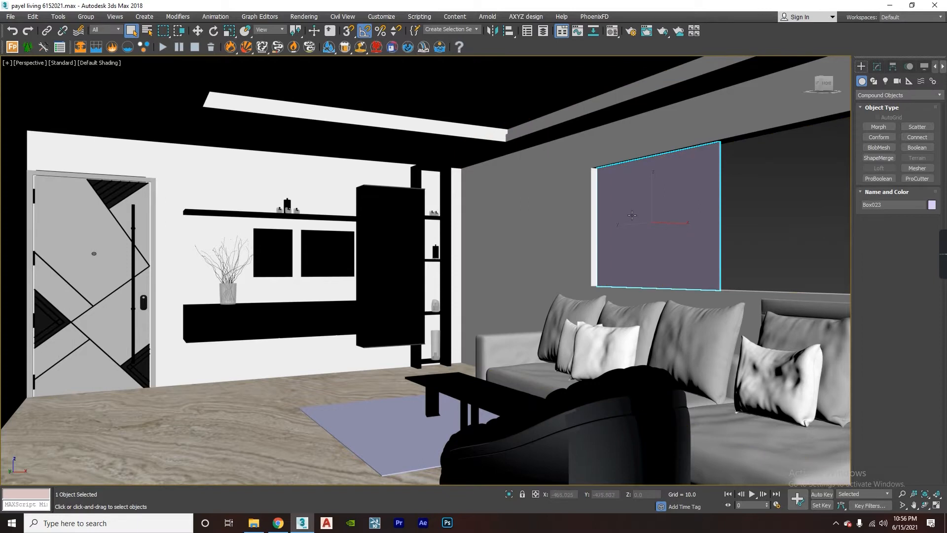
Select the TV wall unit group and activate Material #4 in the Material Editor with a checkered sample background.
middle_drag(660, 231, 508, 249)
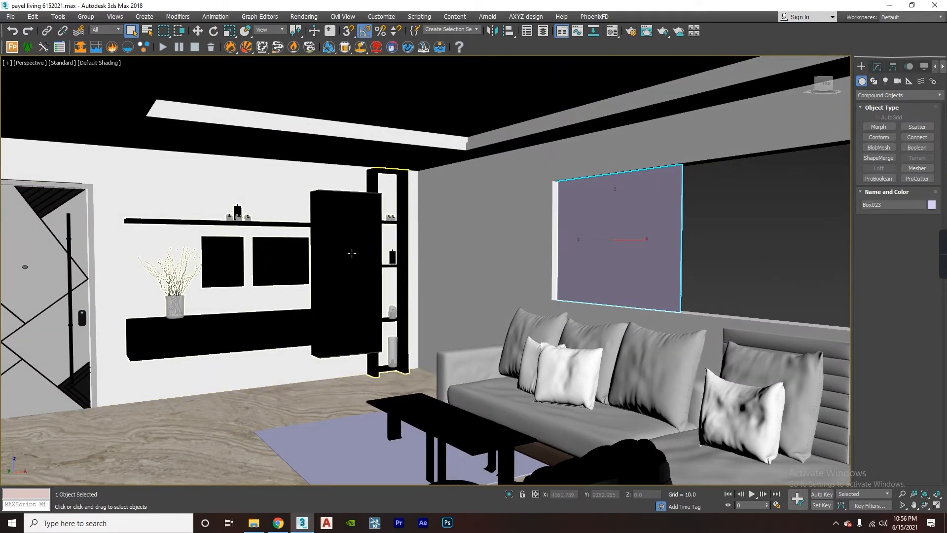
click(352, 254)
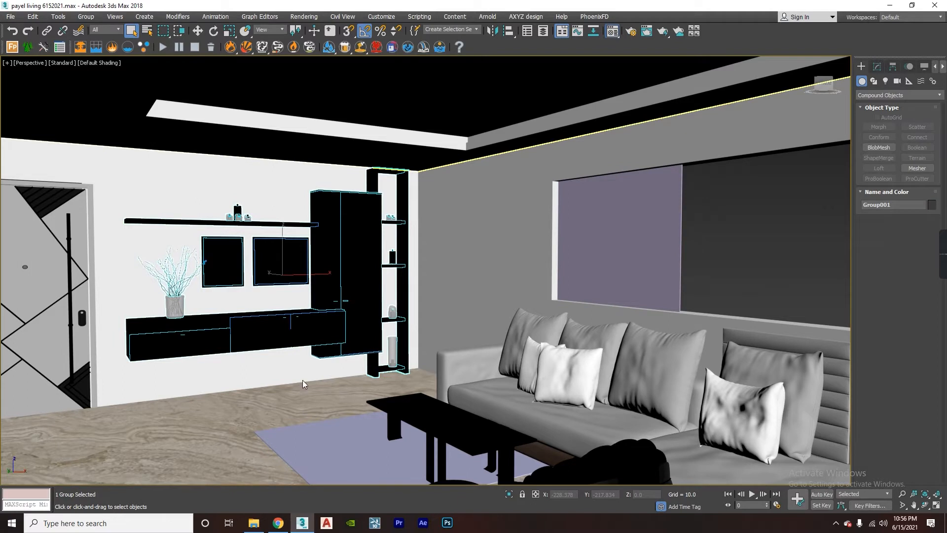
key(m)
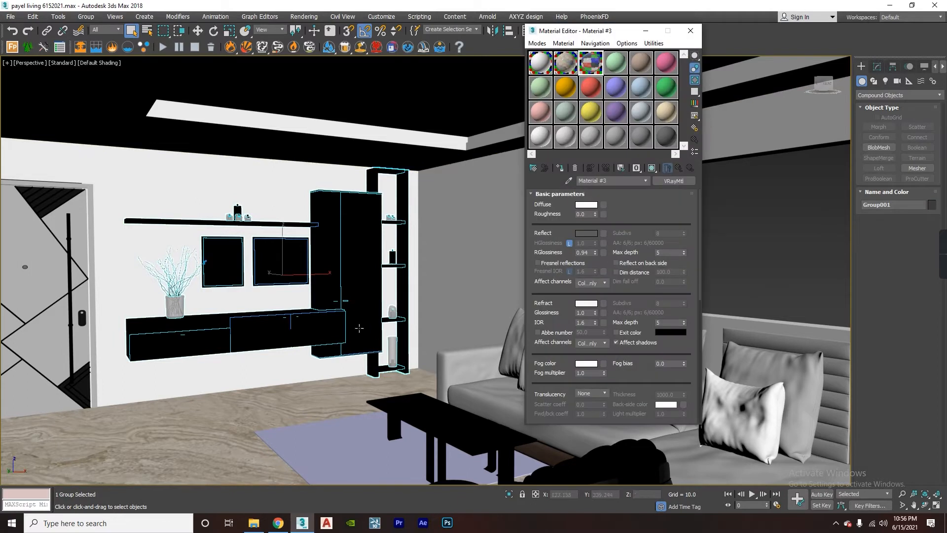
click(623, 64)
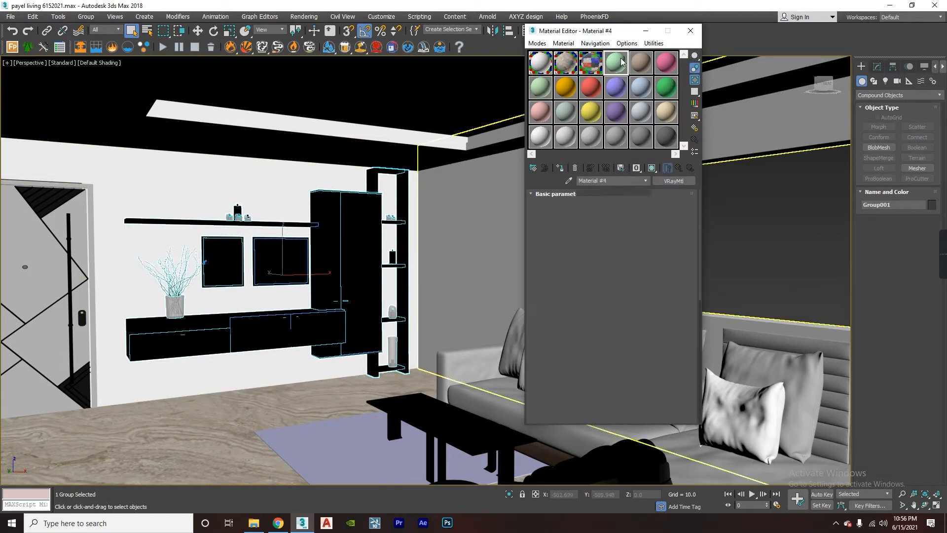
click(695, 79)
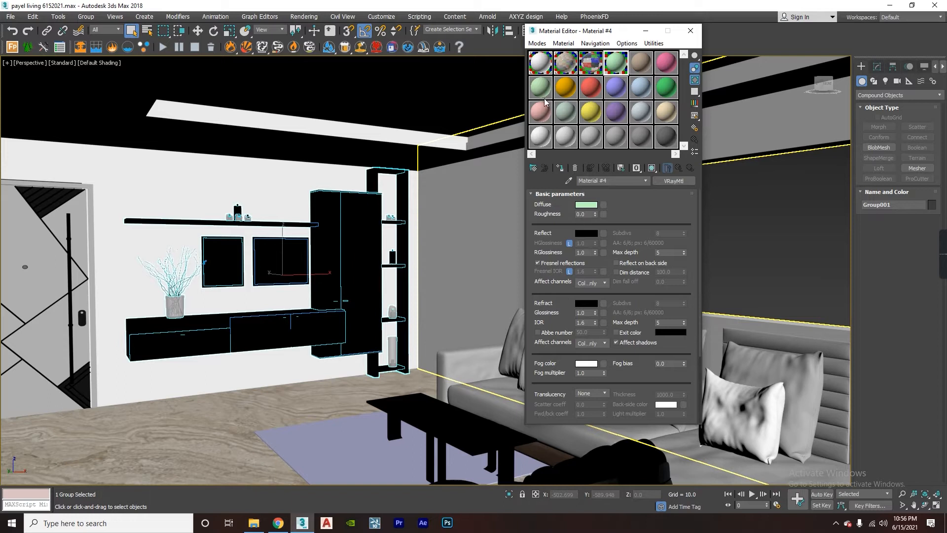
Inspect the enlarged preview of the floor's Material #2, close it, and return to Material #4.
double_click(565, 63)
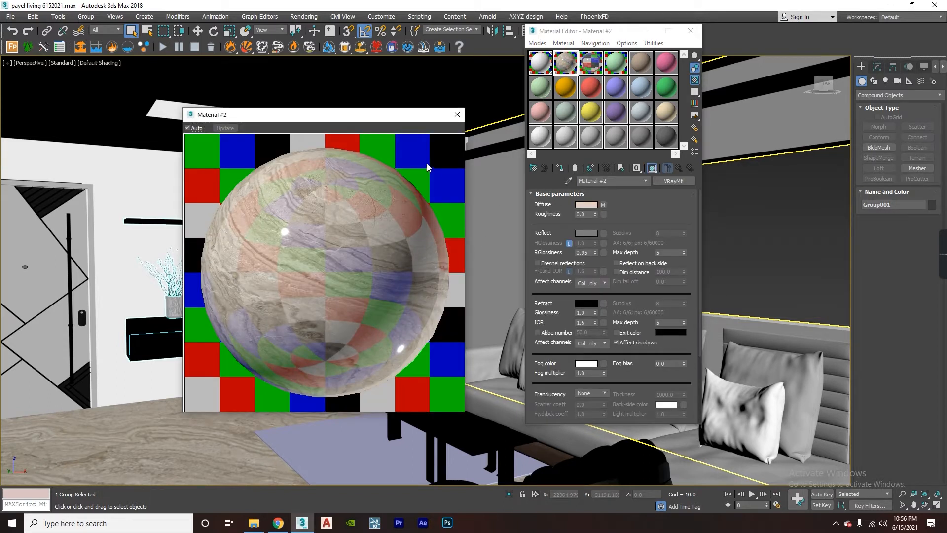
click(457, 114)
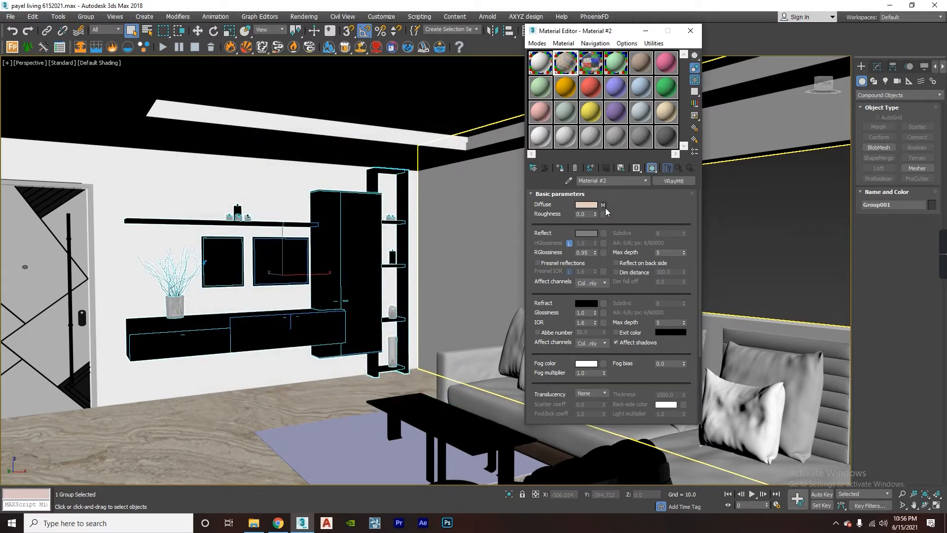
click(636, 72)
click(616, 64)
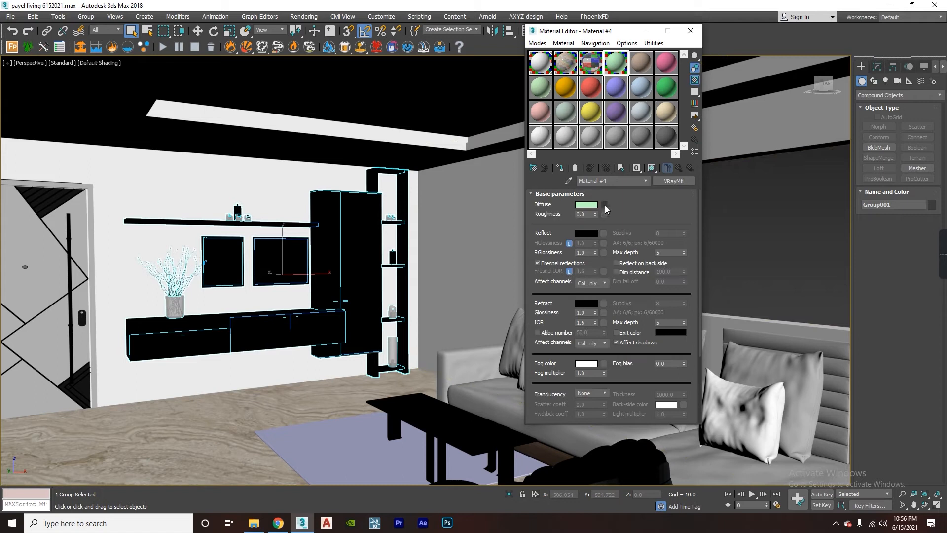
Assign a Bitmap to the diffuse map of Material #4 and browse New Volume (F:) for a texture image.
click(604, 205)
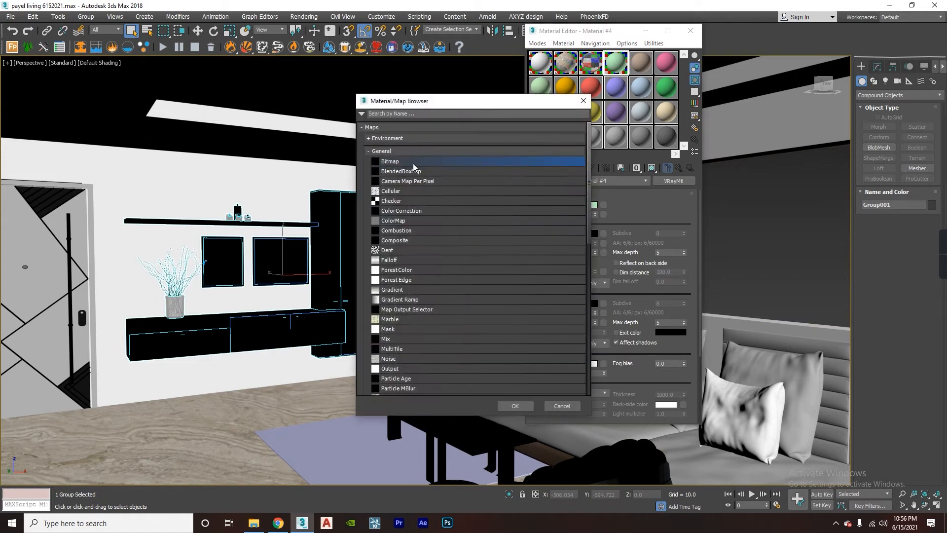
double_click(415, 162)
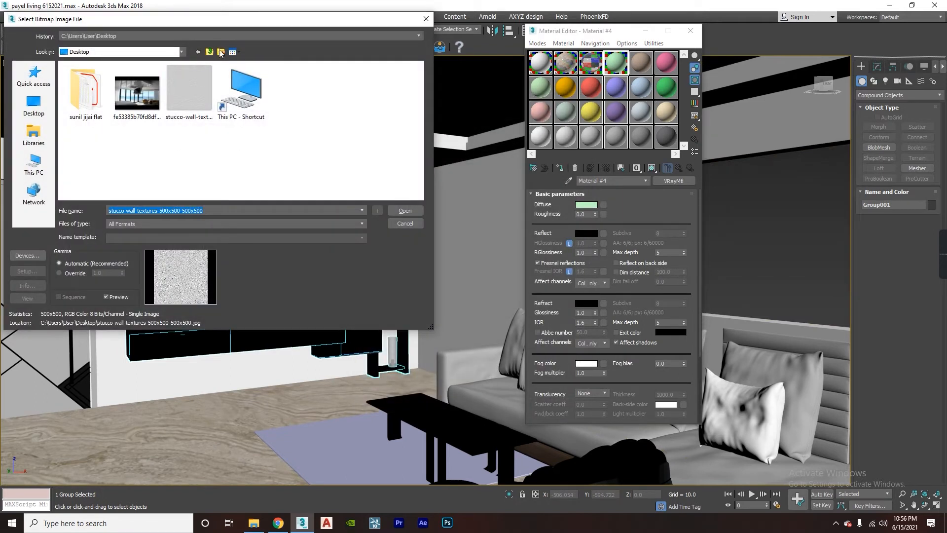
click(212, 53)
double_click(198, 172)
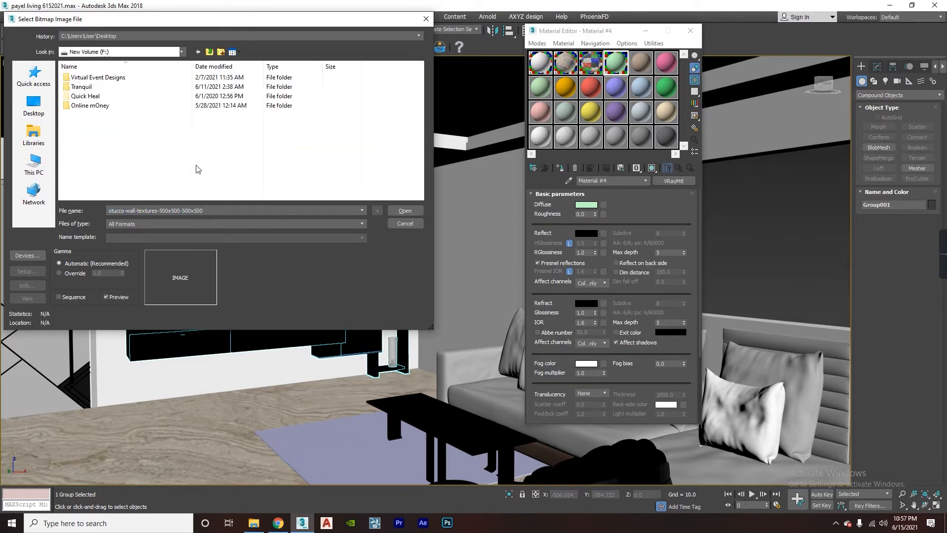
Switch to Chrome and search Google Images for "wooden texture".
click(279, 523)
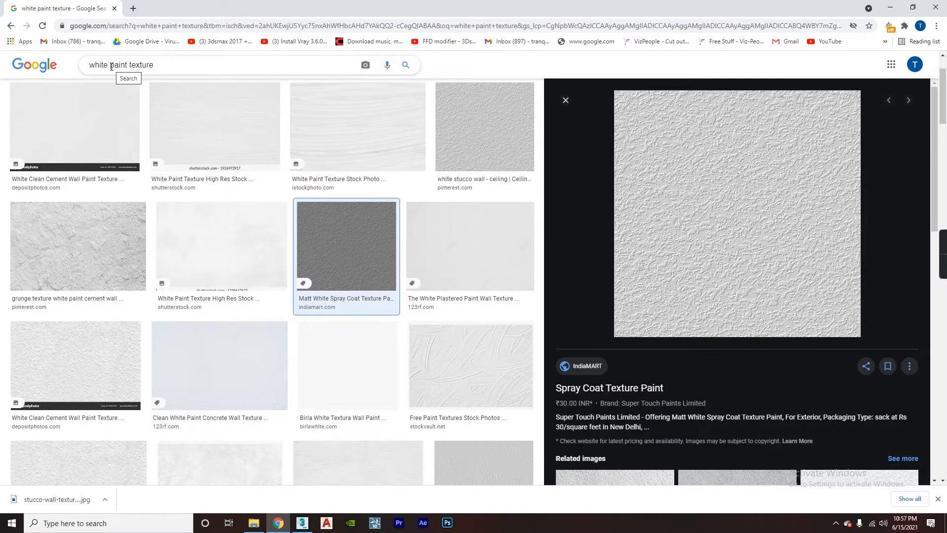
mouse_move(111, 66)
mouse_down()
mouse_move(96, 66)
mouse_move(184, 51)
mouse_up()
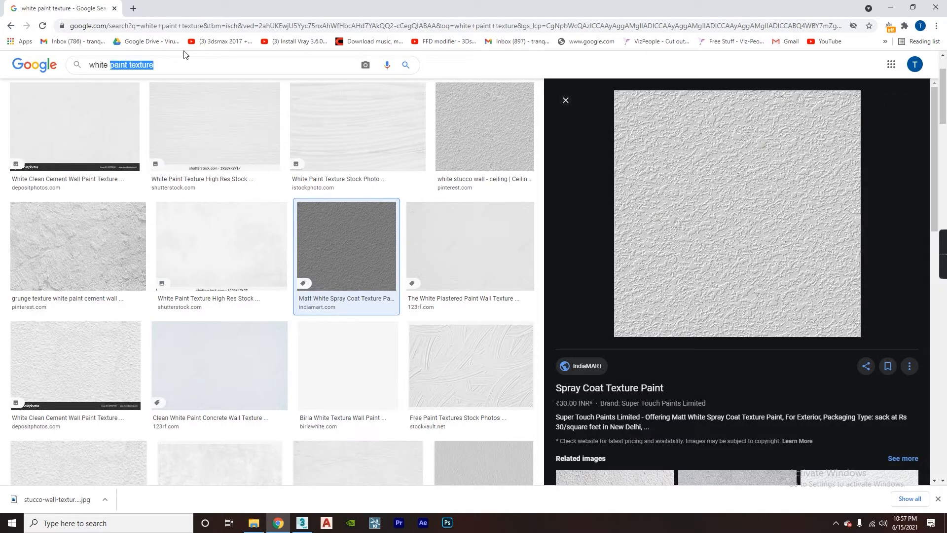
key(Delete)
key(Delete)
key(Delete)
key(Delete)
key(Delete)
key(Delete)
key(Delete)
key(Delete)
key(Delete)
key(Delete)
key(Delete)
key(Delete)
key(Delete)
key(Delete)
key(Delete)
key(Delete)
key(Delete)
key(Delete)
key(Delete)
text(wooden te)
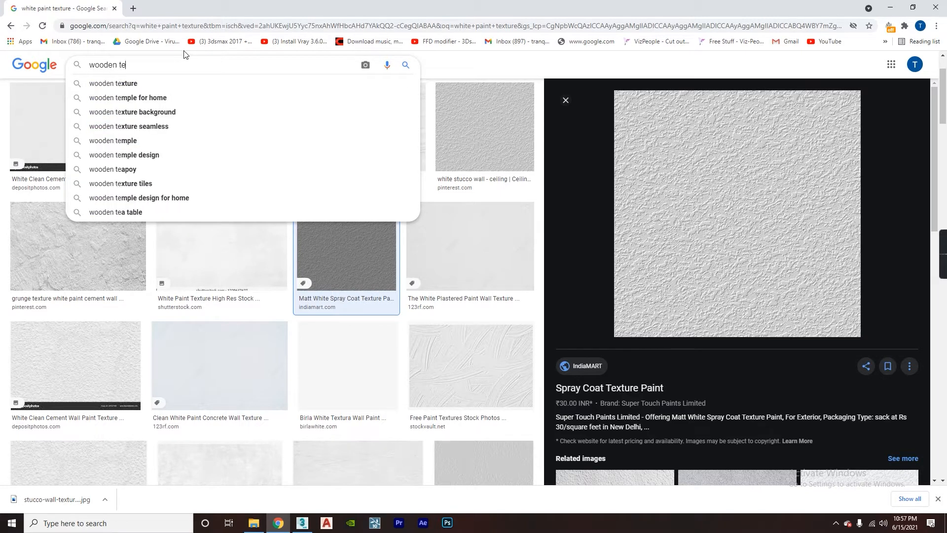
text(xture)
key(Return)
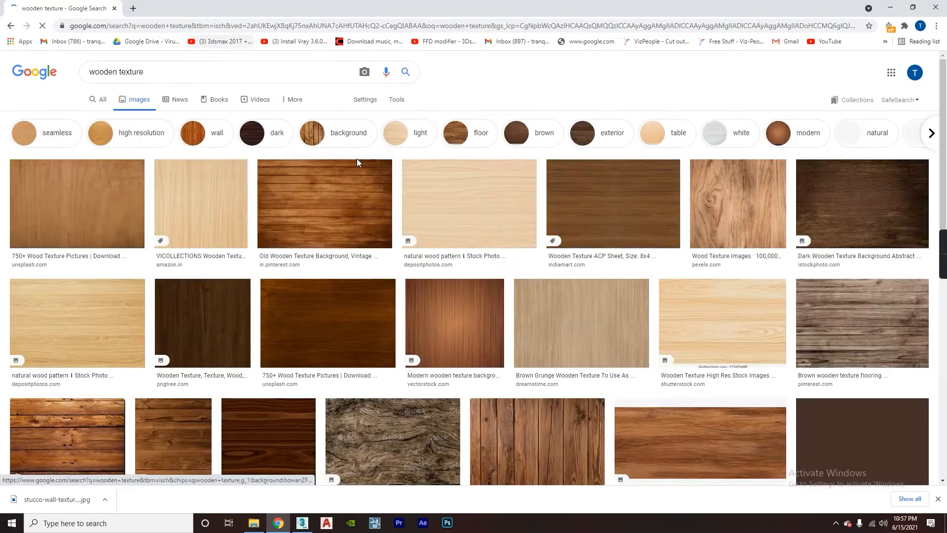
Save the VectorStock modern wooden texture image to the Desktop as the JPEG modern-wooden-texture-background-vector-6002756.
scroll(481, 220, down, 2)
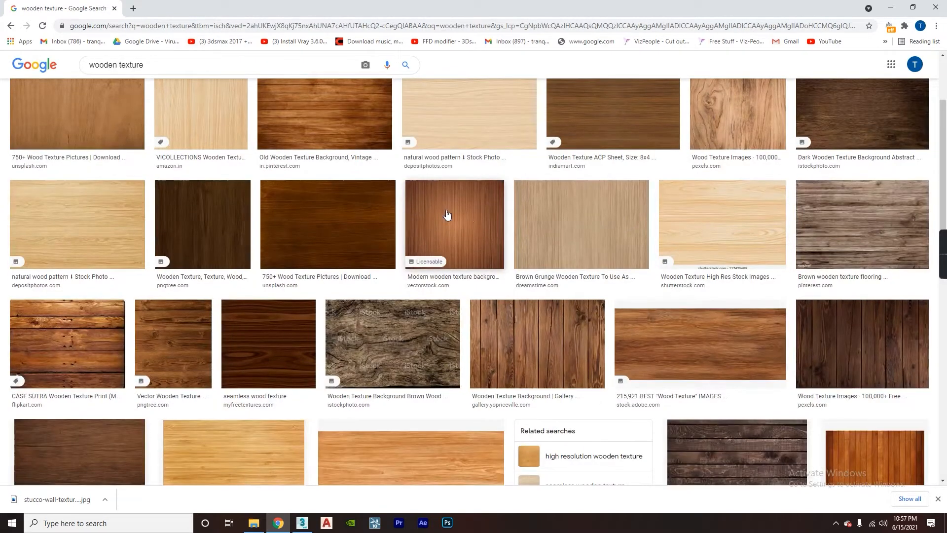
click(459, 224)
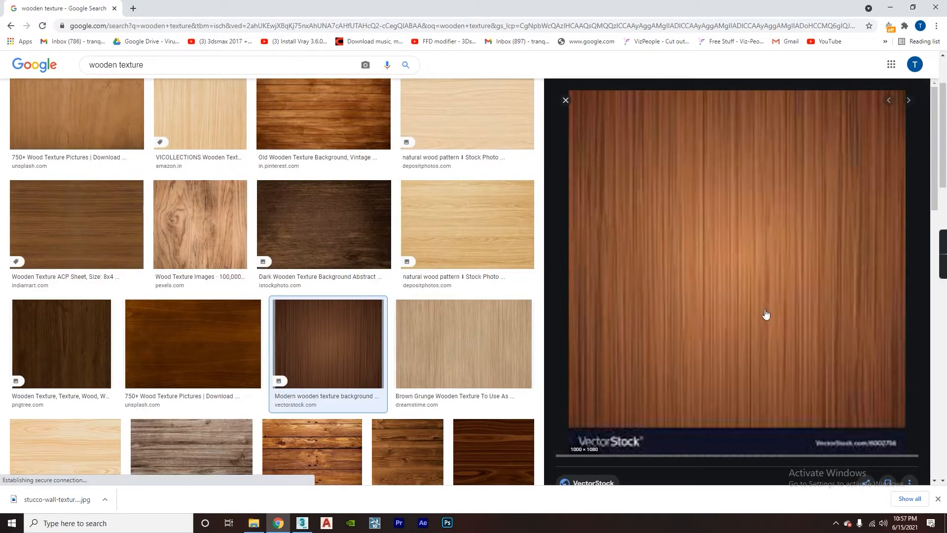
right_click(728, 248)
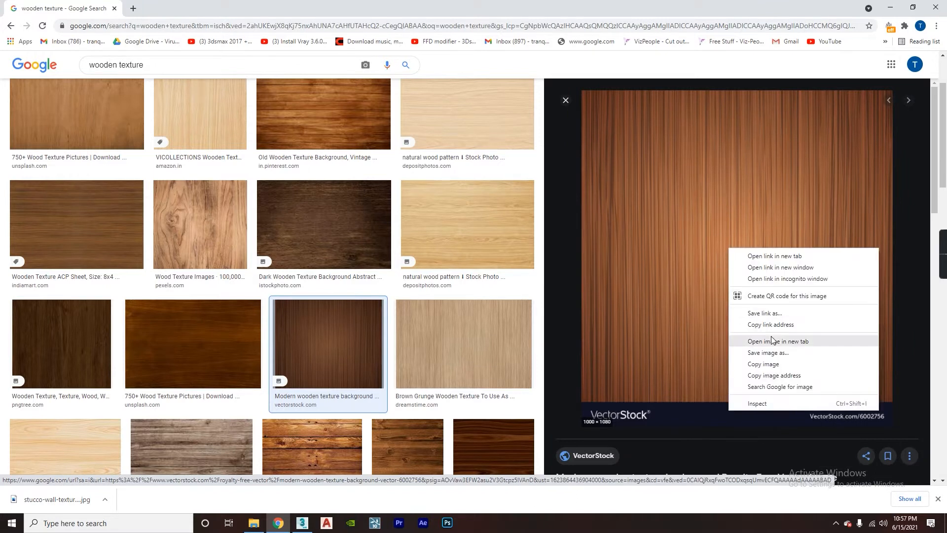
click(771, 352)
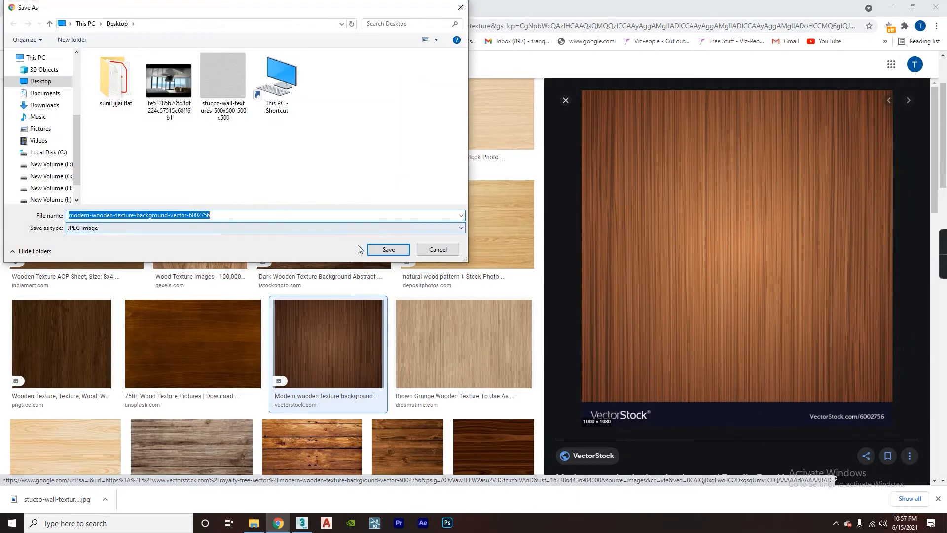
click(388, 249)
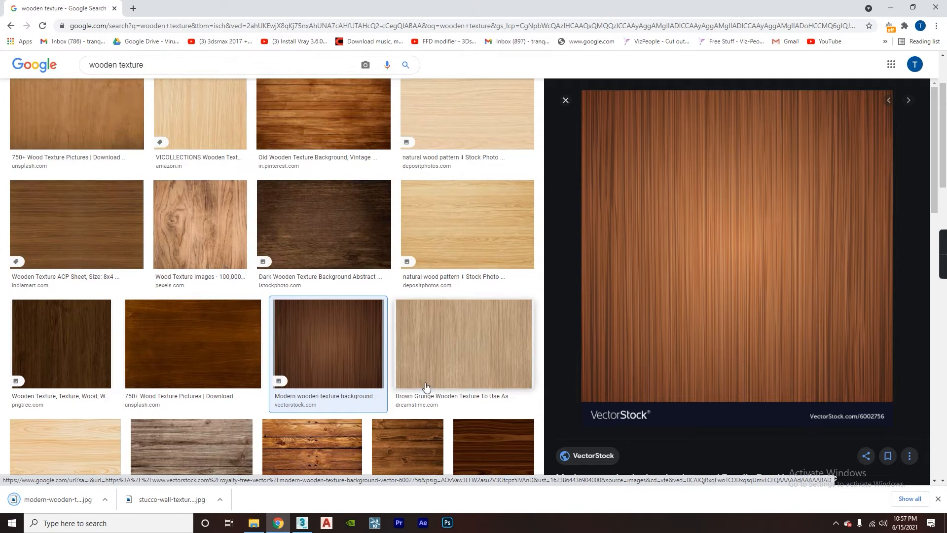
Switch back to 3ds Max, locate the wooden texture on the Desktop in the bitmap file dialog, and open it in Paint.
click(302, 522)
click(33, 104)
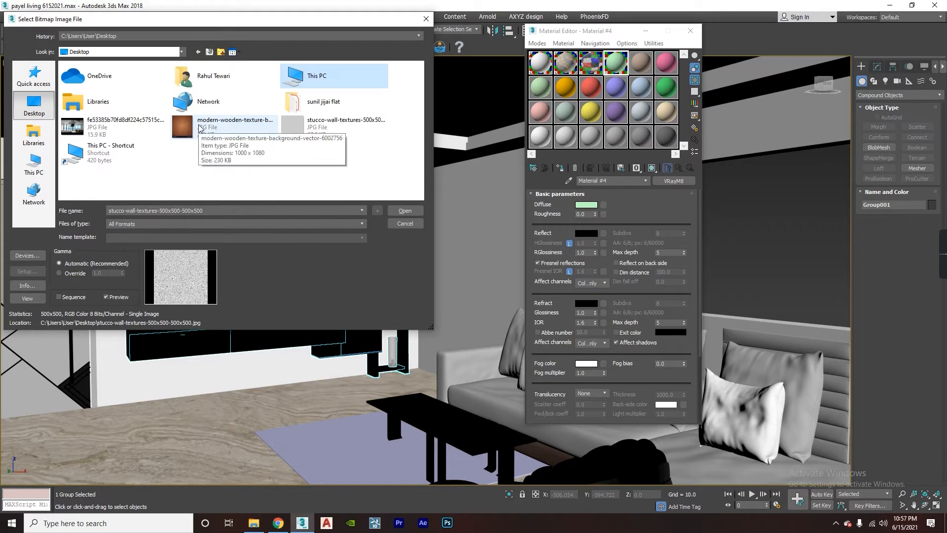
click(185, 136)
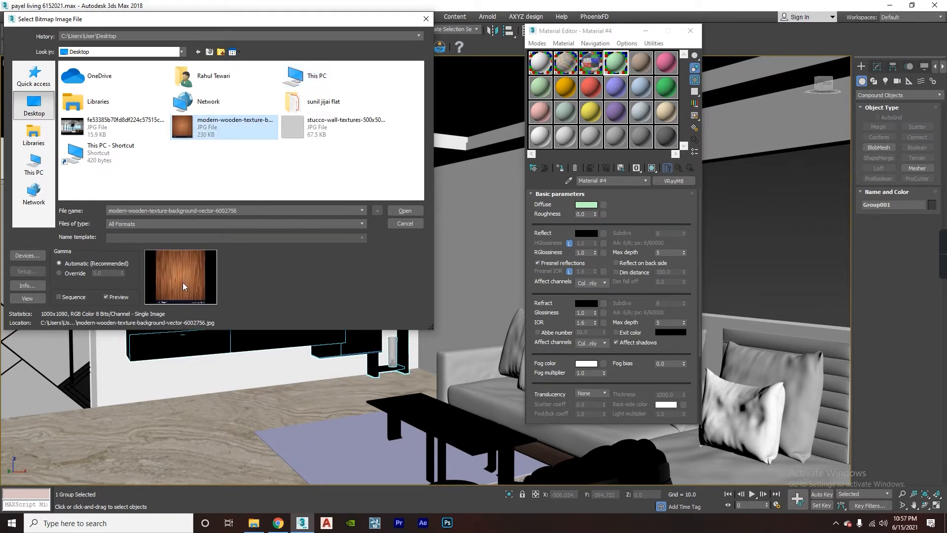
right_click(189, 124)
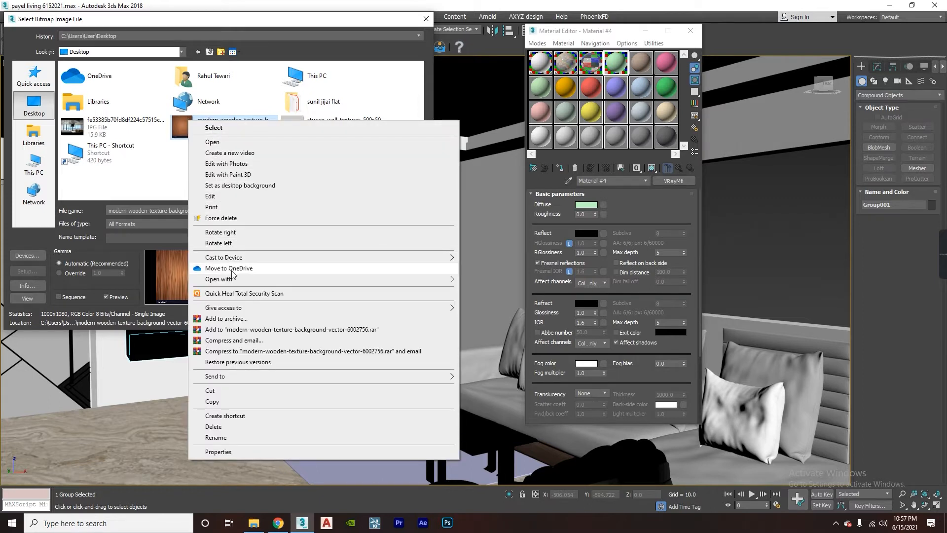
mouse_move(231, 279)
click(498, 293)
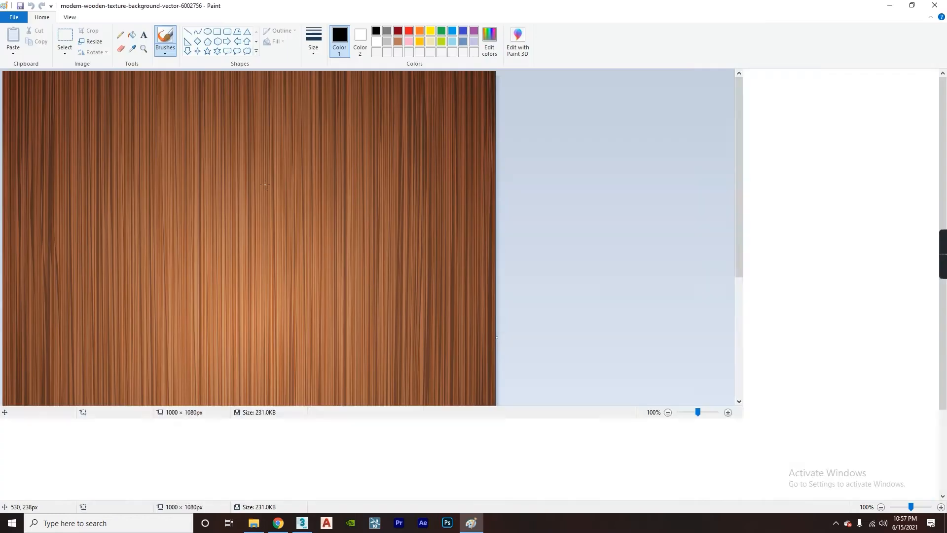
Shorten the image canvas to about 1000 × 996 px to cut off the watermark strip, save the file, and close Paint.
scroll(384, 376, down, 3)
drag(249, 499, 277, 456)
scroll(342, 371, up, 3)
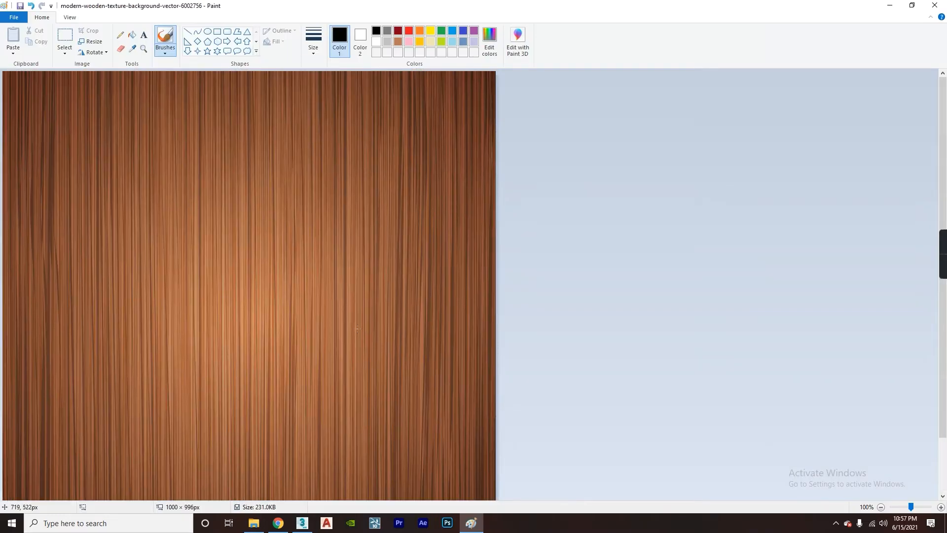
scroll(358, 328, up, 1)
click(19, 5)
click(935, 5)
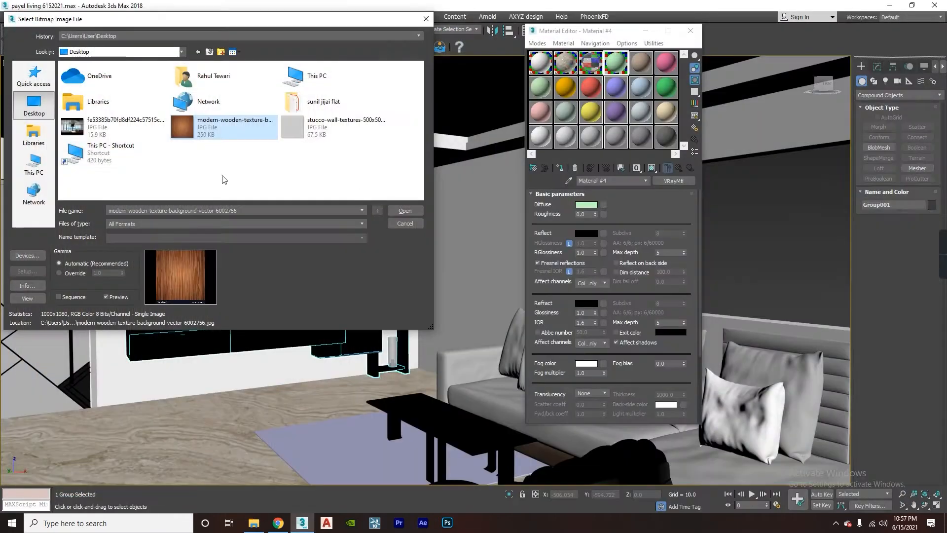
Load modern-wooden-texture-background-vector-6002756.jpg as the diffuse bitmap, enlarge its sample preview, and return to the Material #4 parameters.
double_click(201, 129)
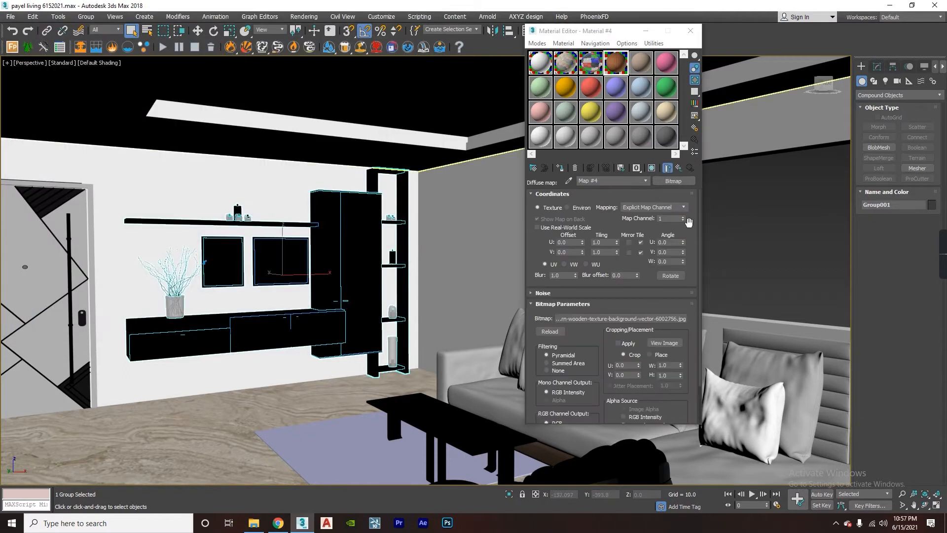
double_click(611, 62)
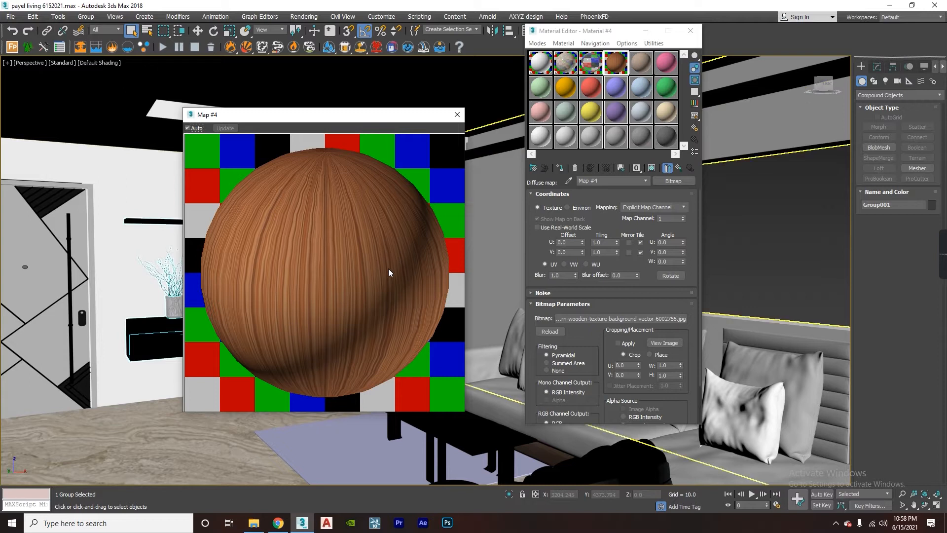
click(678, 168)
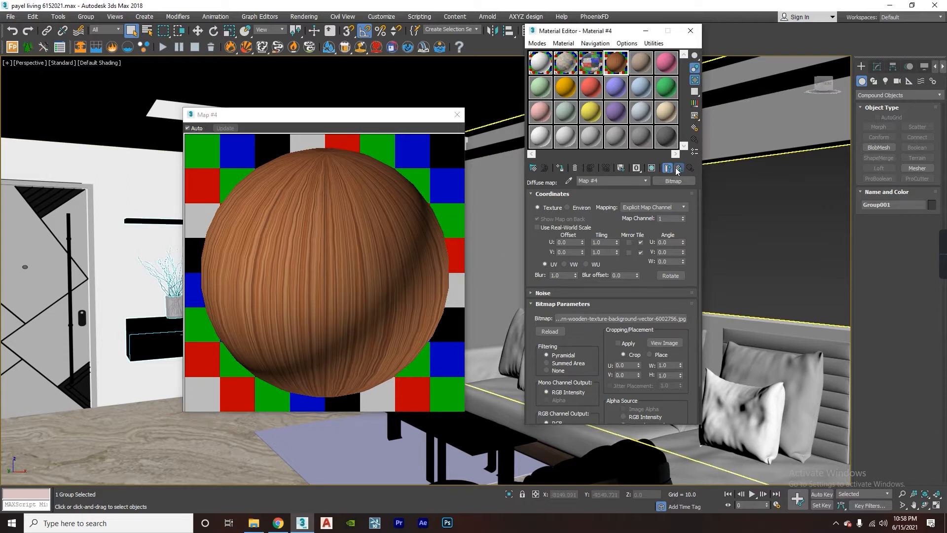
Try a copy of the wooden diffuse map in the bump slot of Material #4, and clear the slot again.
drag(699, 223, 690, 338)
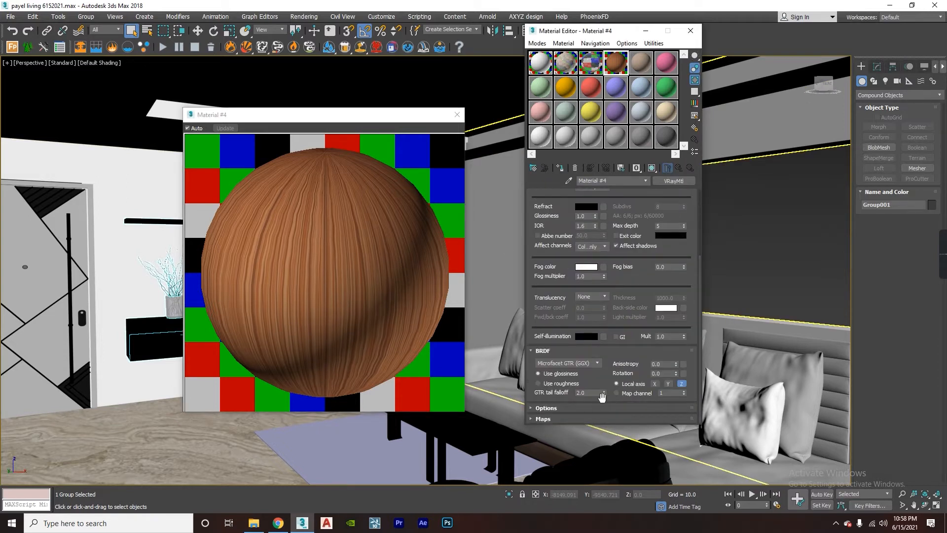
click(559, 421)
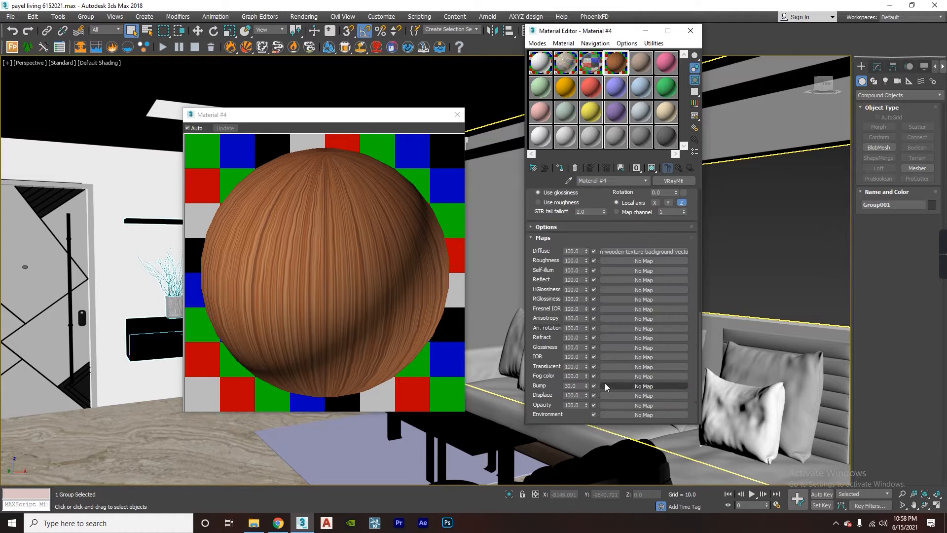
right_click(623, 252)
click(642, 269)
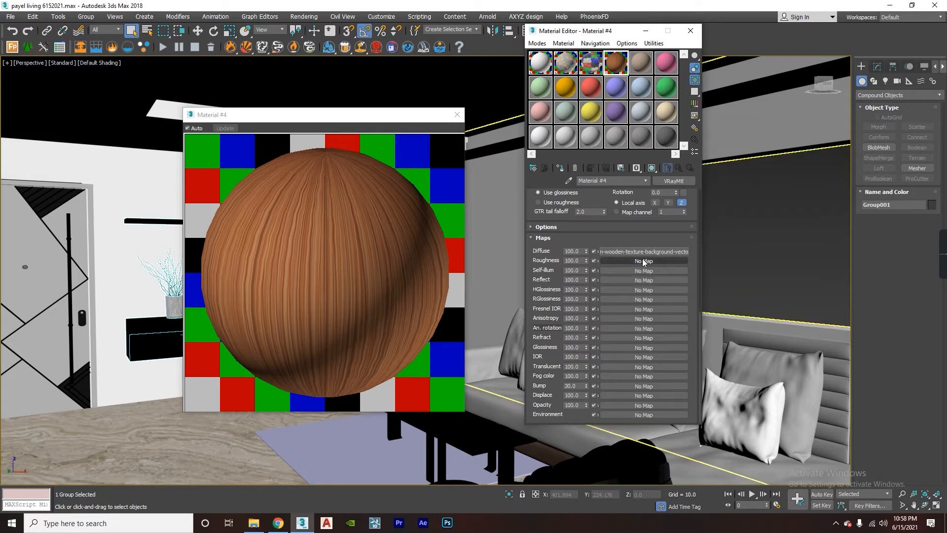
right_click(635, 385)
click(657, 390)
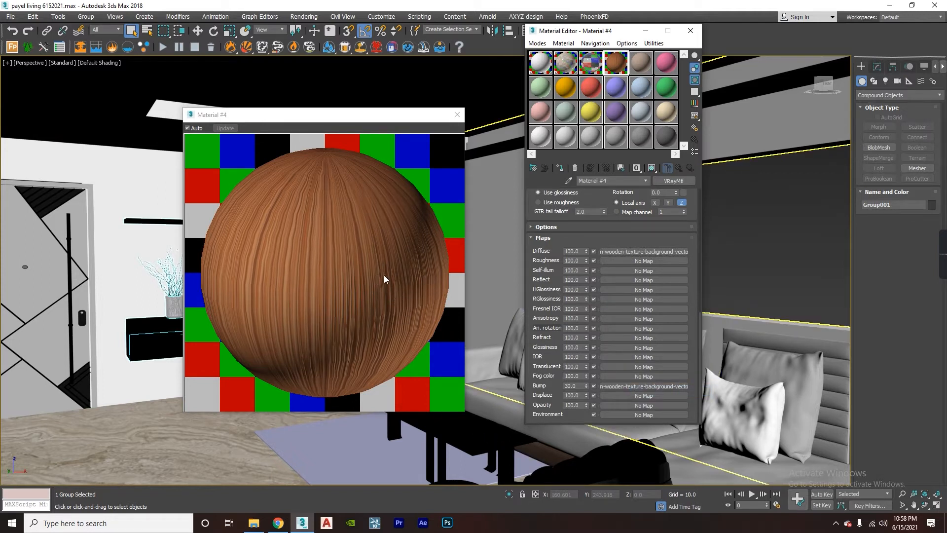
right_click(636, 386)
click(643, 388)
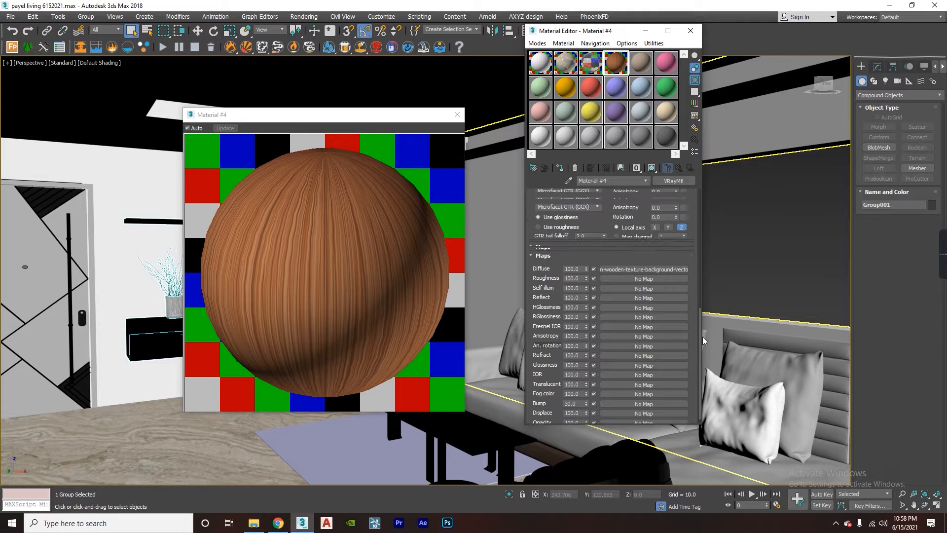
Give Material #4 a grey reflection colour of value 22, set its reflection glossiness to 0.62, and disable Fresnel reflections.
scroll(616, 296, up, 10)
click(587, 233)
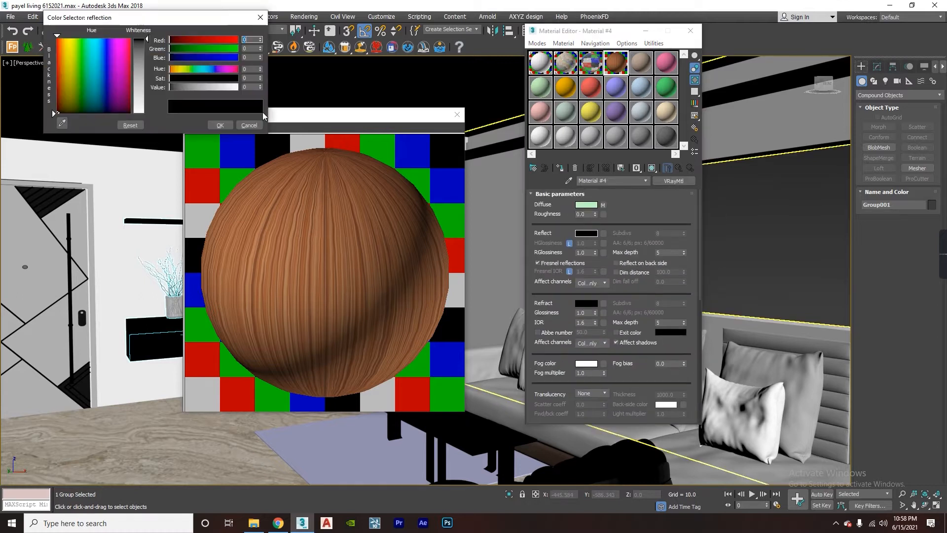
click(144, 47)
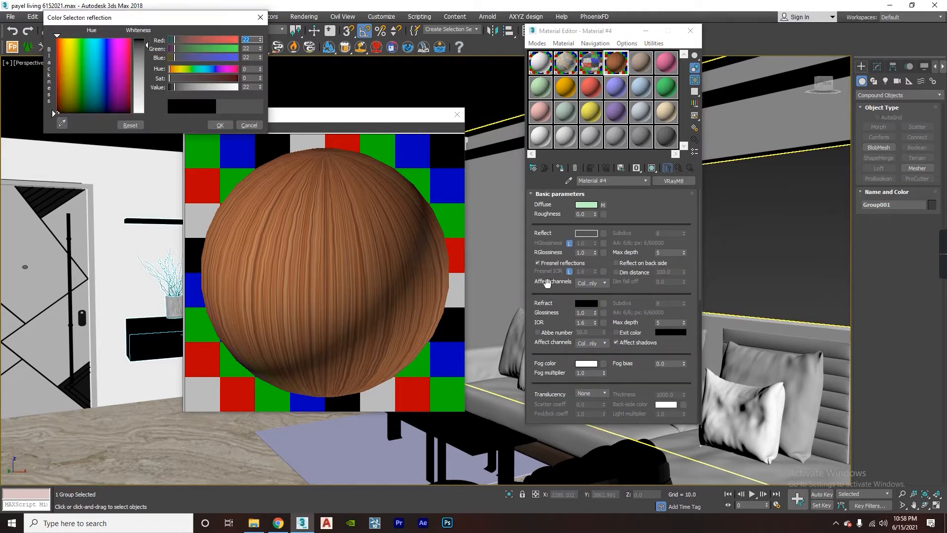
drag(595, 252, 592, 273)
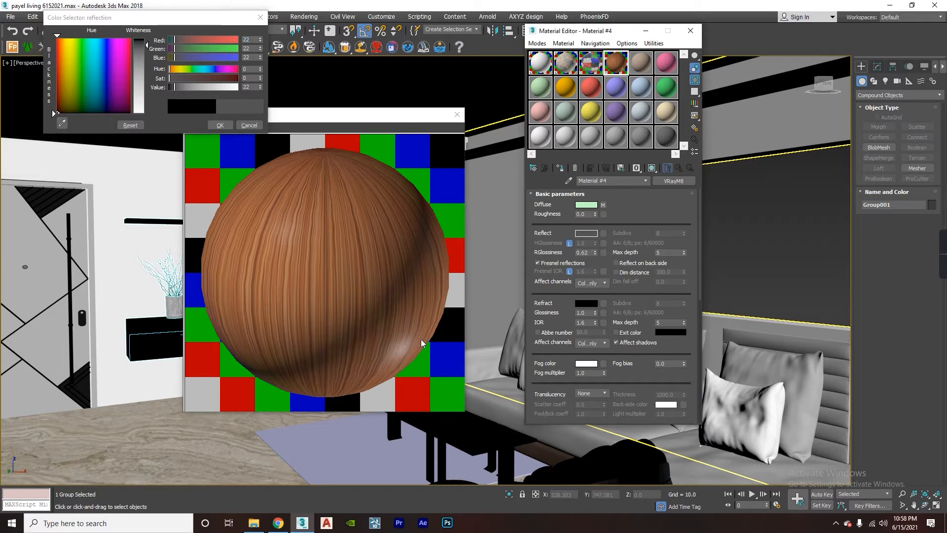
click(547, 263)
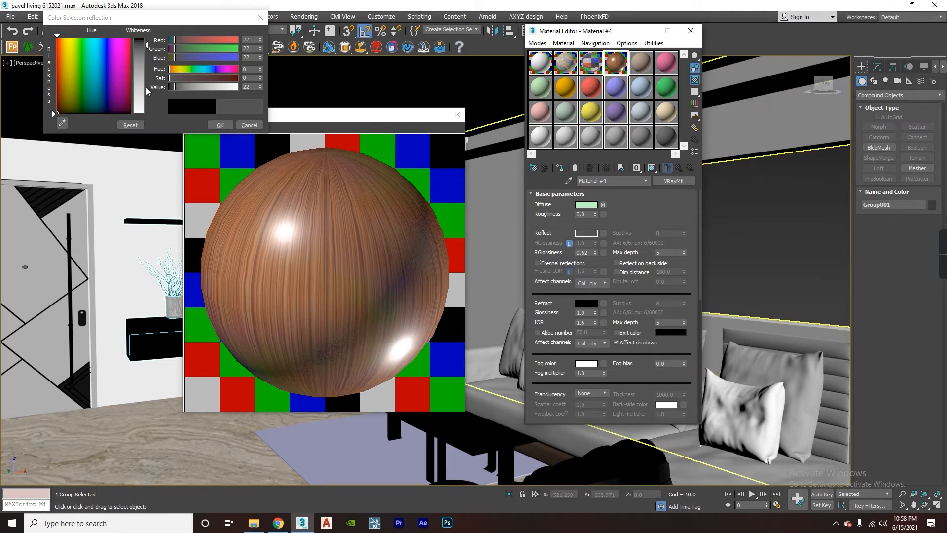
Try reflection value 18 on Material #4 with reflection glossiness settings of 0.84, 1.0 and 0.91.
click(145, 46)
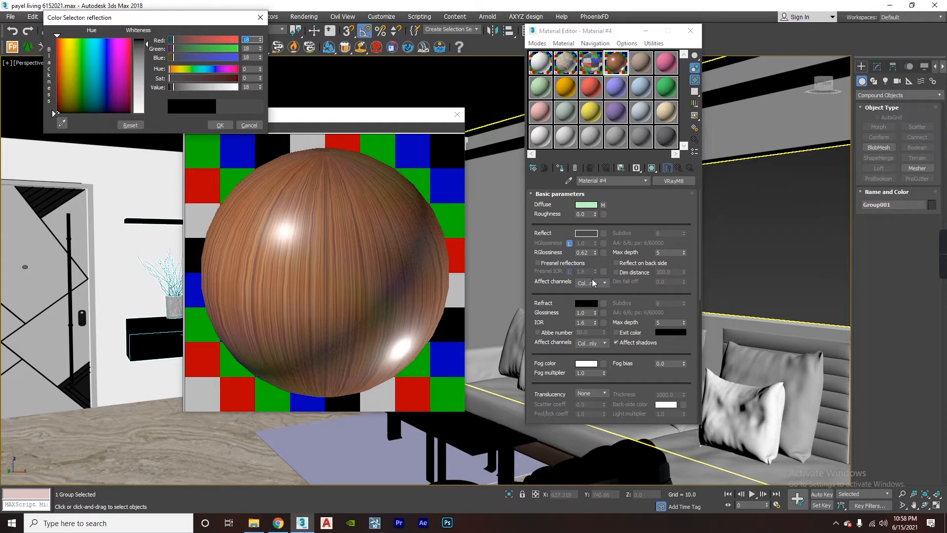
click(596, 250)
drag(597, 250, 595, 252)
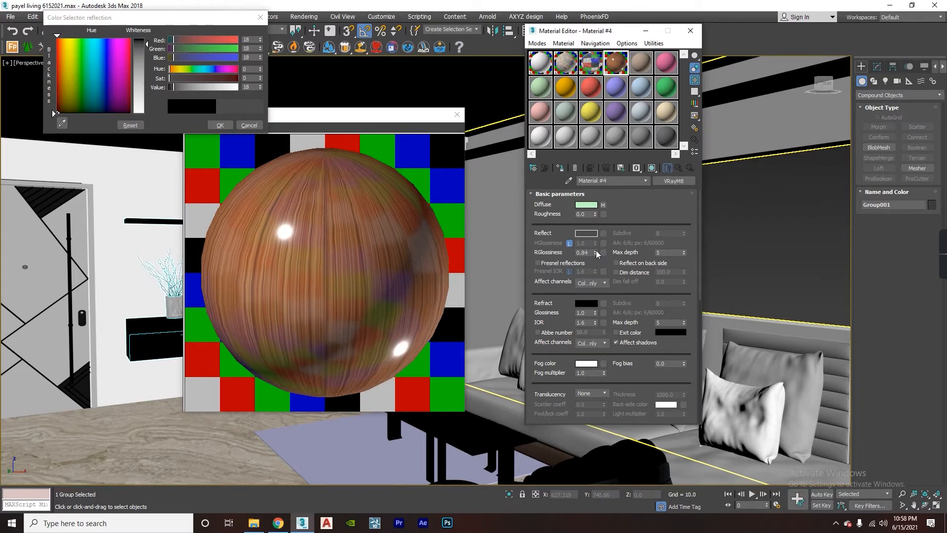
drag(594, 253, 599, 229)
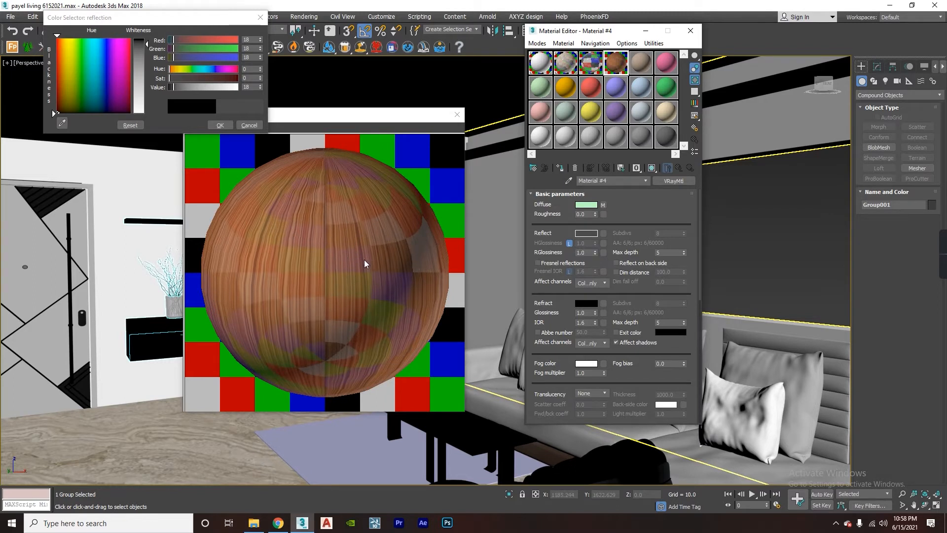
click(595, 254)
click(595, 255)
click(594, 255)
click(595, 255)
click(595, 254)
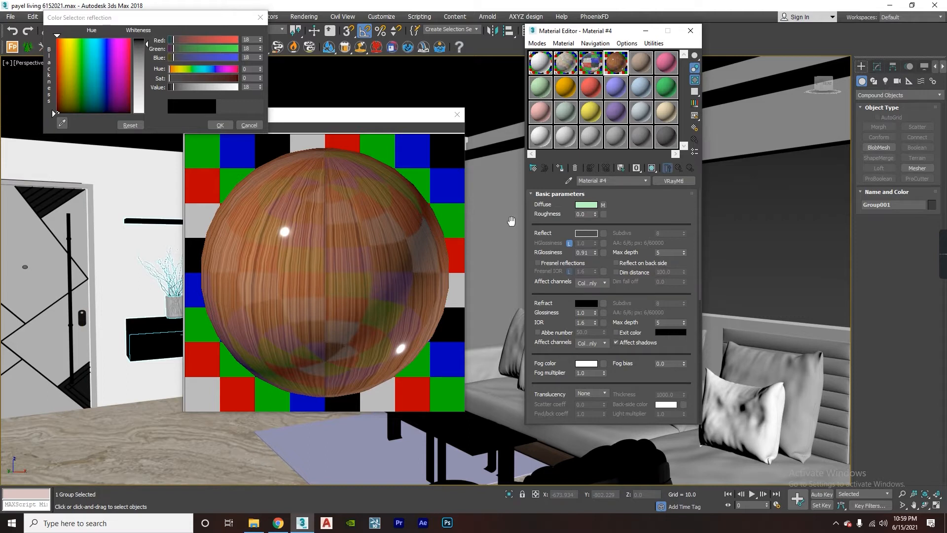
Set Material #4's reflection colour to value 13 and its reflection glossiness to 0.7, then accept the colour and close the enlarged preview.
click(144, 43)
click(143, 42)
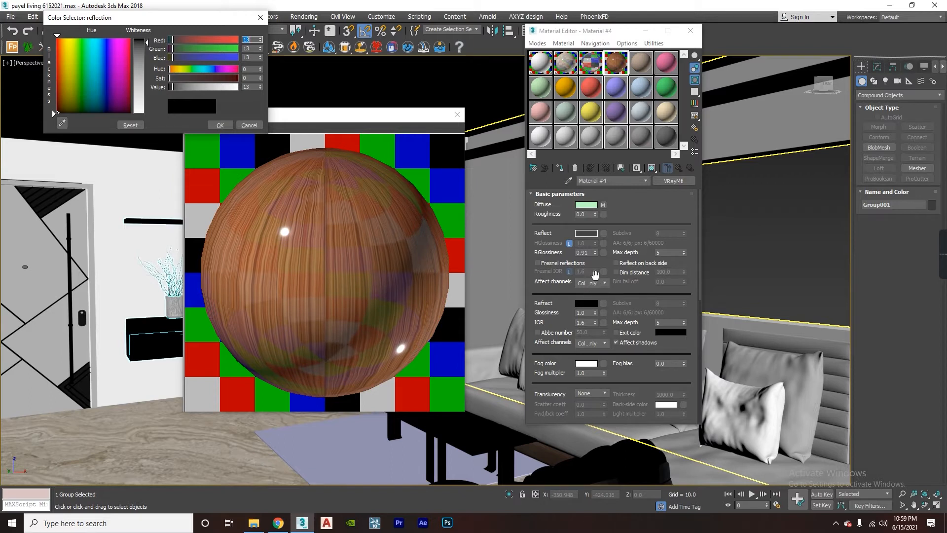
drag(595, 254, 596, 255)
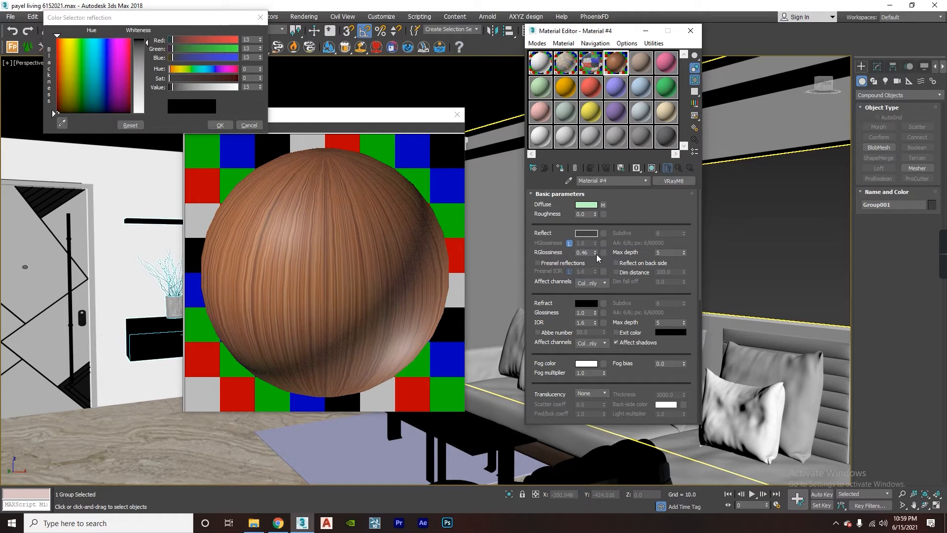
click(594, 250)
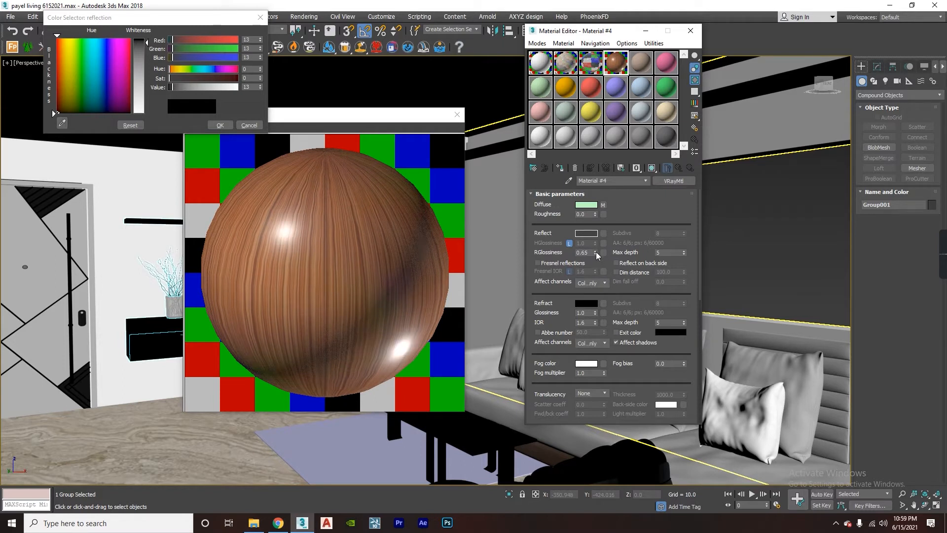
click(596, 252)
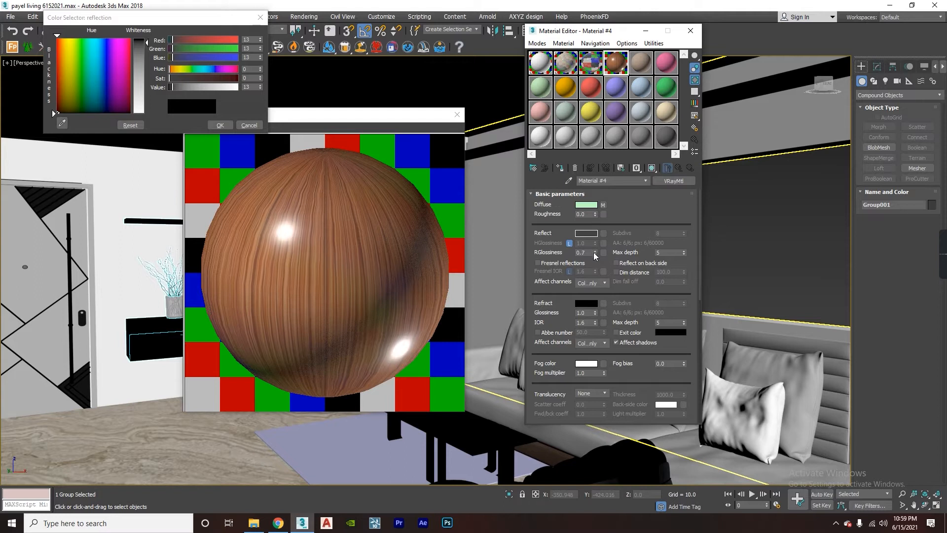
click(220, 125)
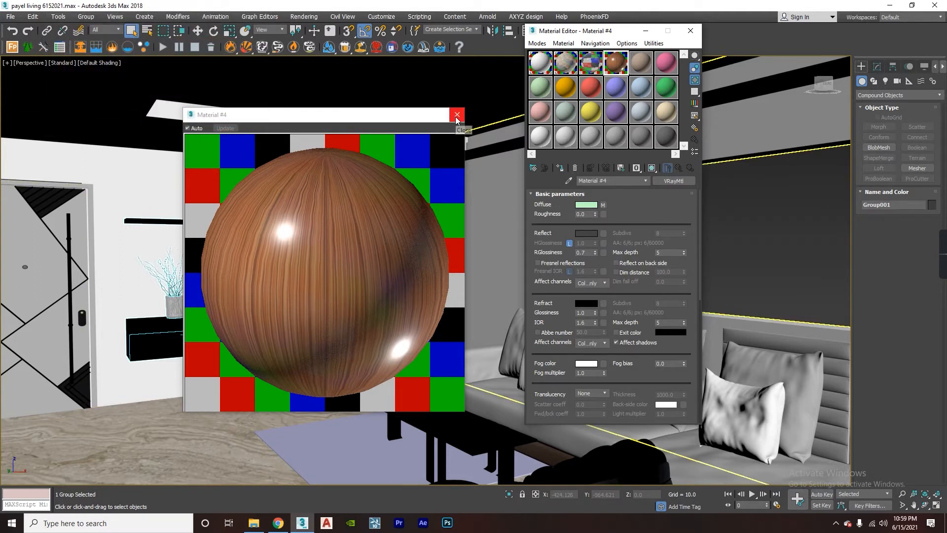
click(457, 116)
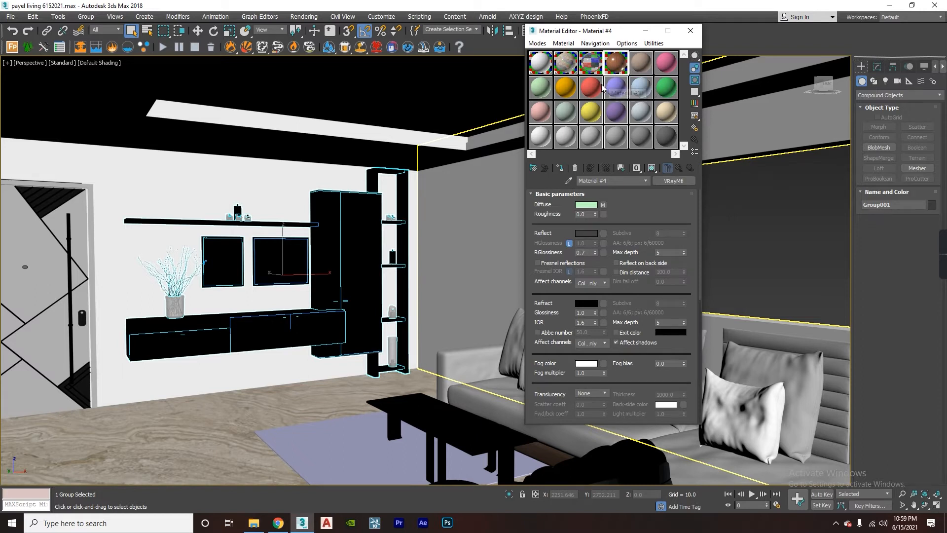
Copy Material #4 onto the adjacent sample slot and rename the copy zdbxgcbcb.
click(634, 71)
drag(624, 71, 641, 70)
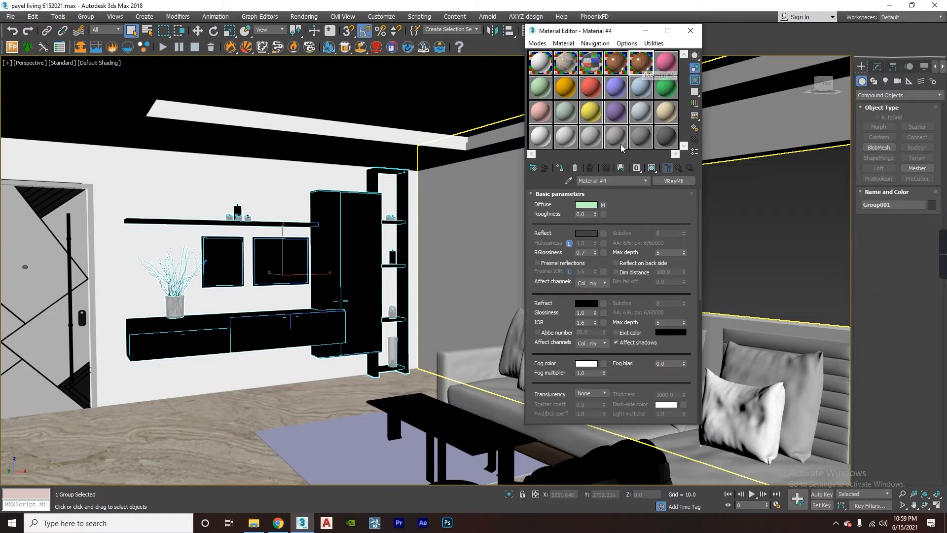
text(zdbxgcbcb)
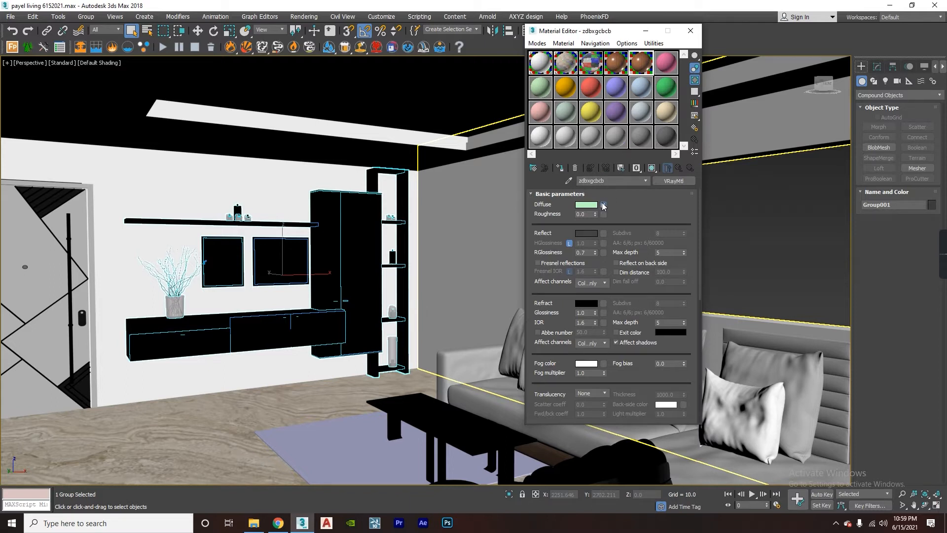
Open the file selection for the copied material's diffuse bitmap and browse to F:\Tranquil\3D Max\Materials\Laminates\Light Shade.
click(602, 204)
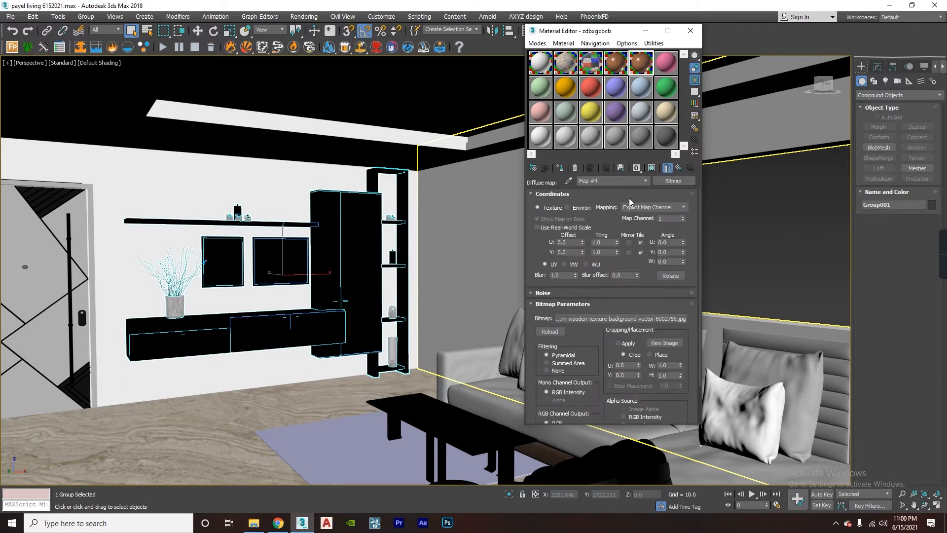
click(679, 168)
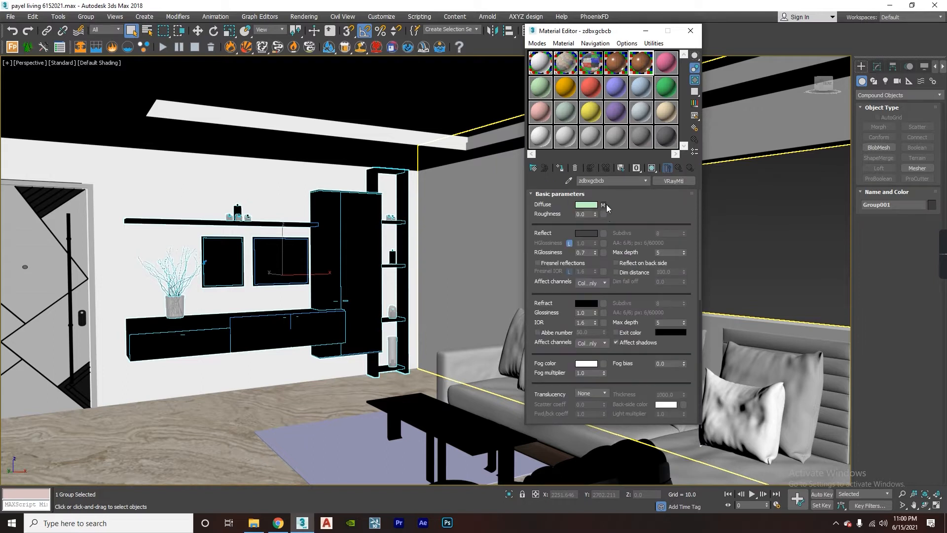
click(603, 205)
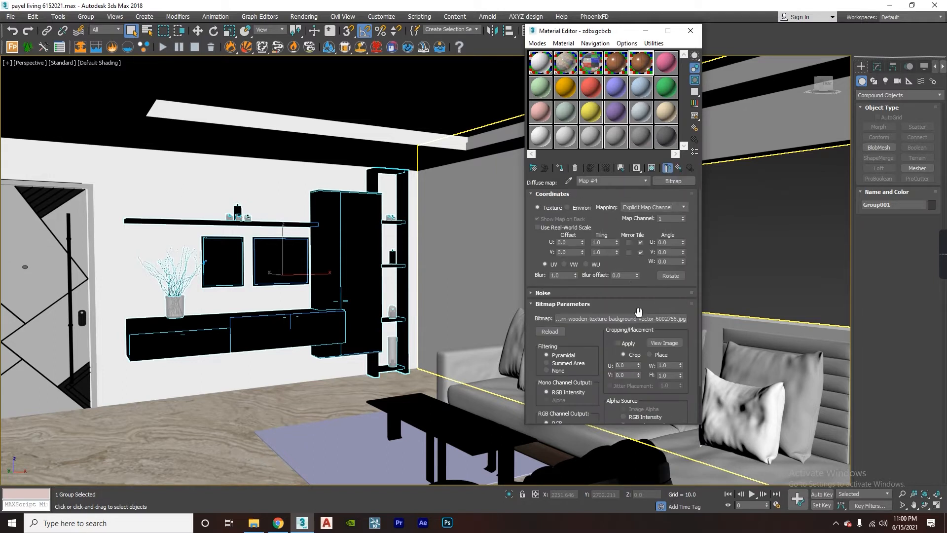
click(558, 319)
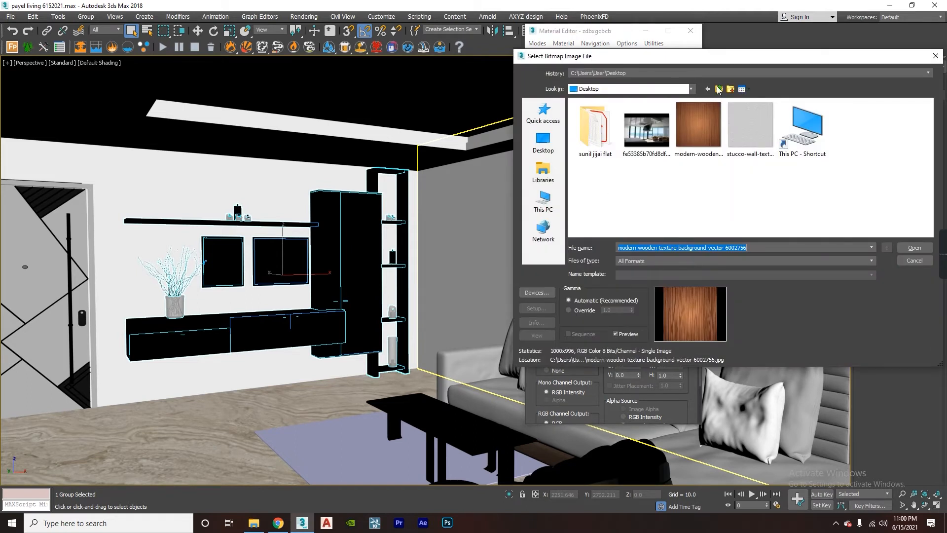
click(543, 200)
double_click(647, 181)
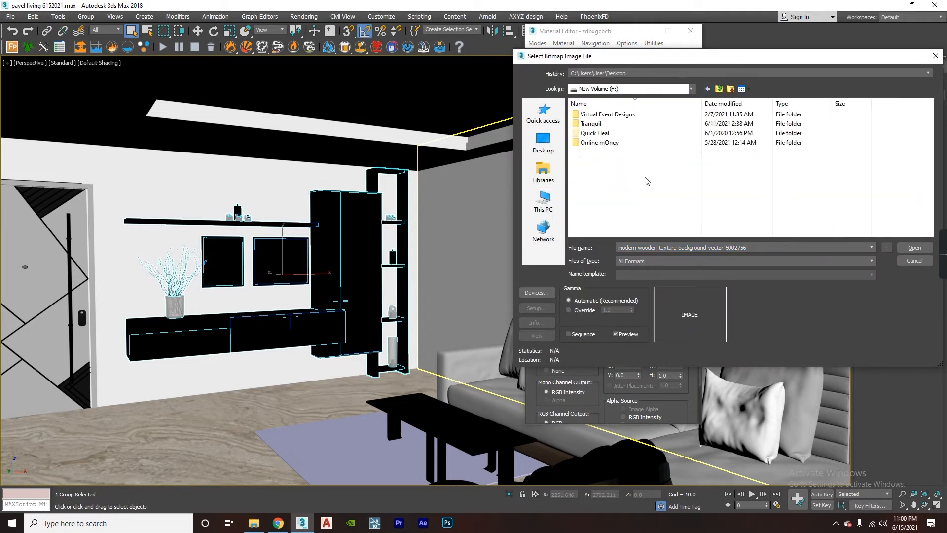
double_click(592, 124)
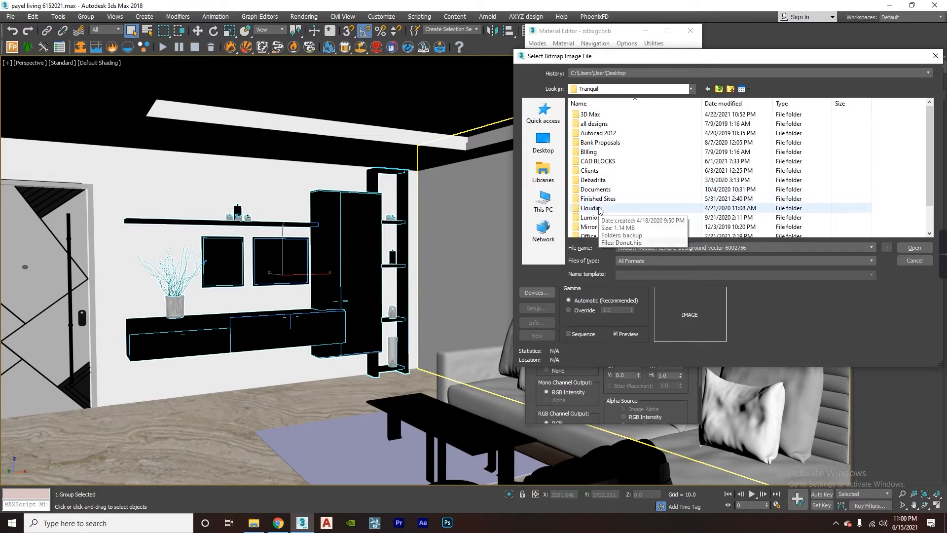
double_click(594, 115)
click(598, 133)
double_click(598, 133)
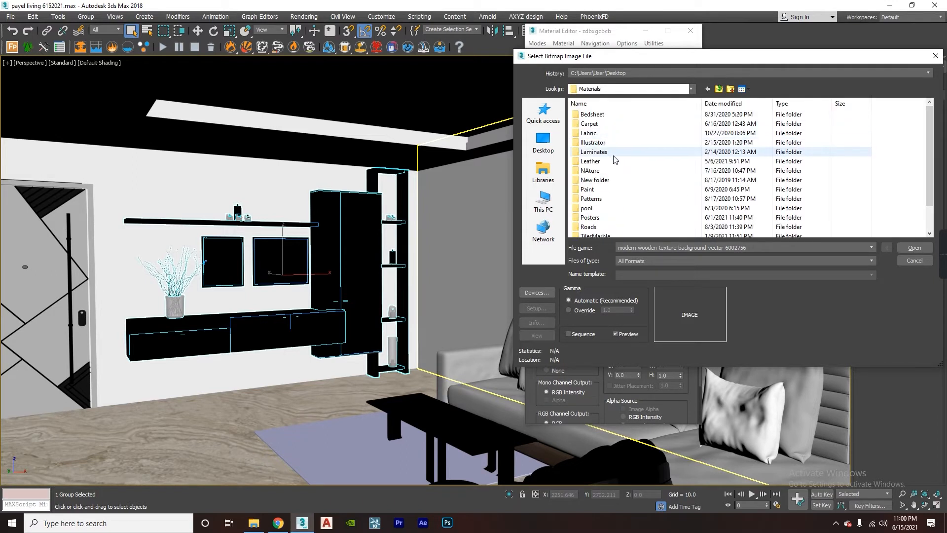
double_click(624, 161)
double_click(614, 133)
Look through the Light Shade laminates, load 15102-2.jpg as the diffuse bitmap, and enlarge the material's sample preview.
scroll(746, 173, down, 2)
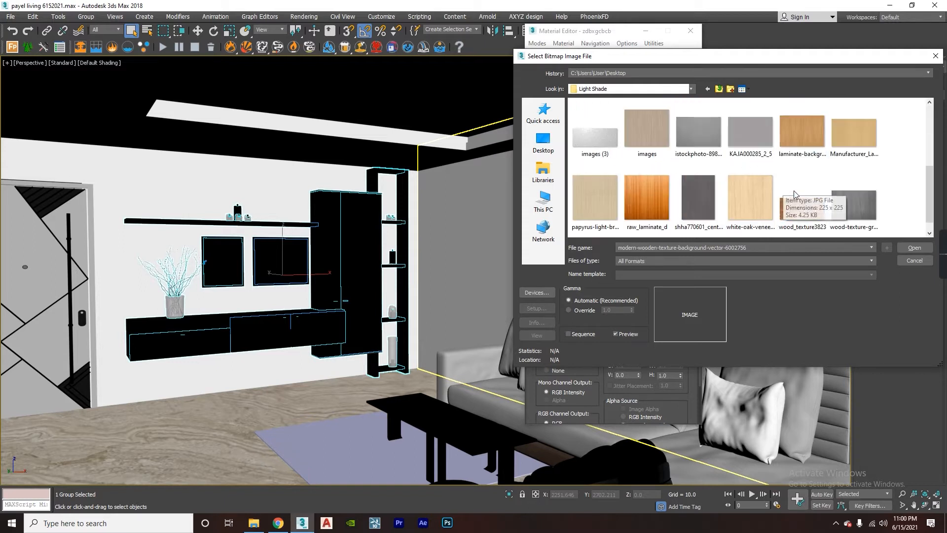
scroll(752, 203, up, 1)
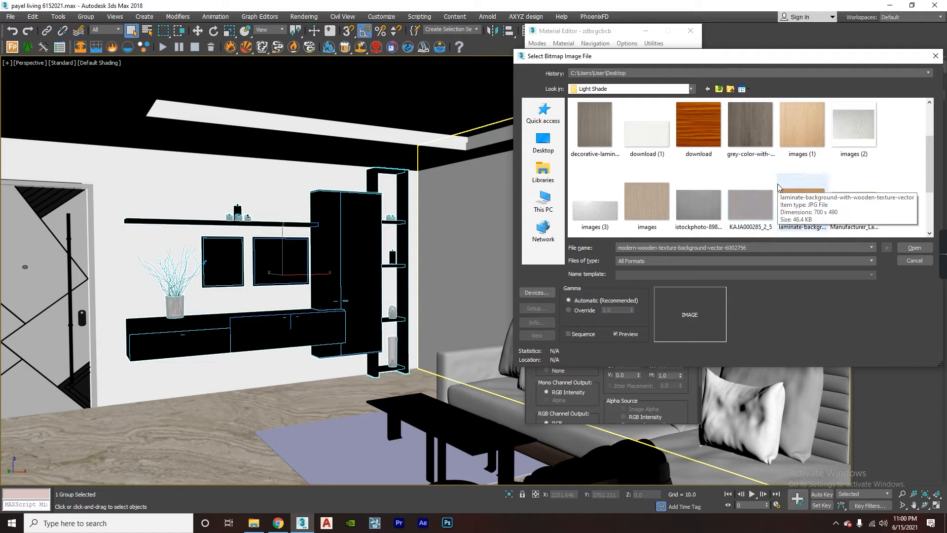
scroll(794, 192, up, 1)
scroll(792, 205, down, 1)
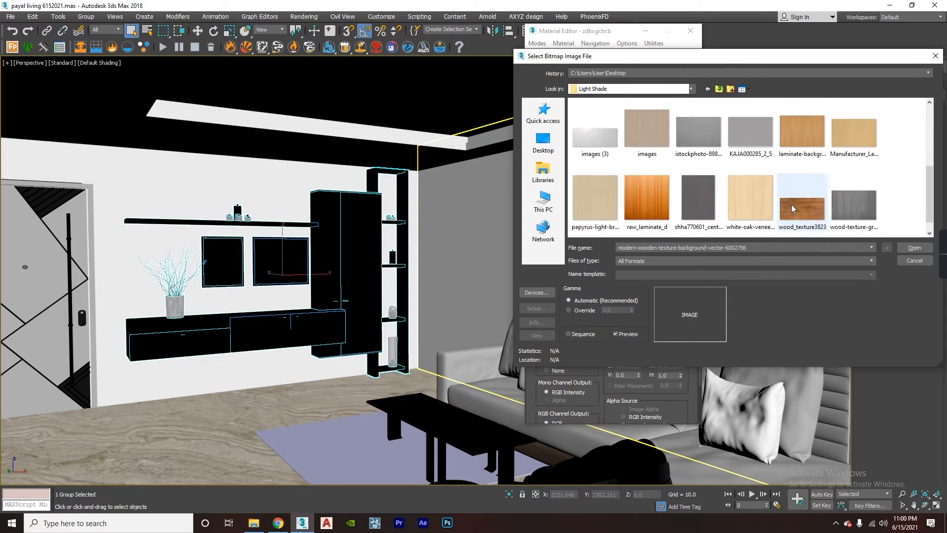
scroll(795, 170, down, 1)
scroll(795, 167, up, 1)
click(796, 166)
scroll(801, 172, up, 1)
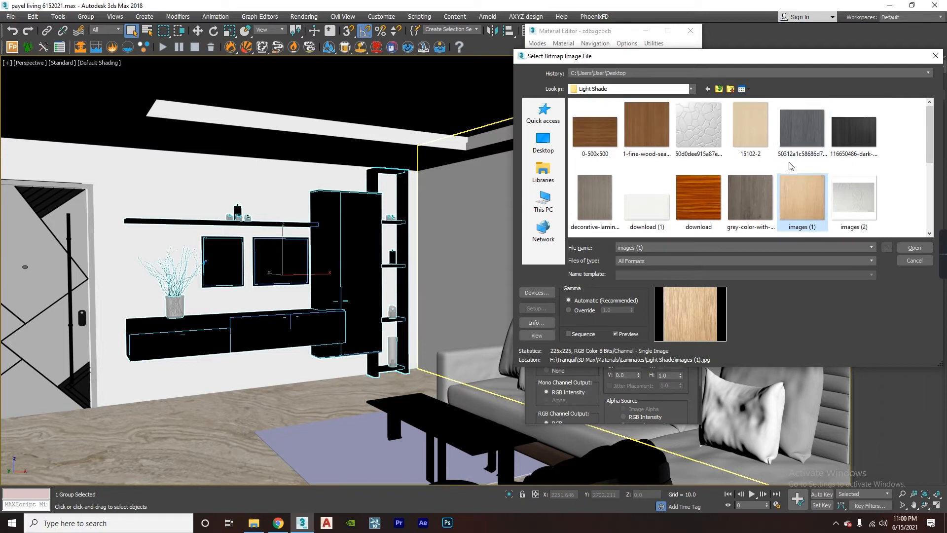
double_click(768, 134)
double_click(631, 66)
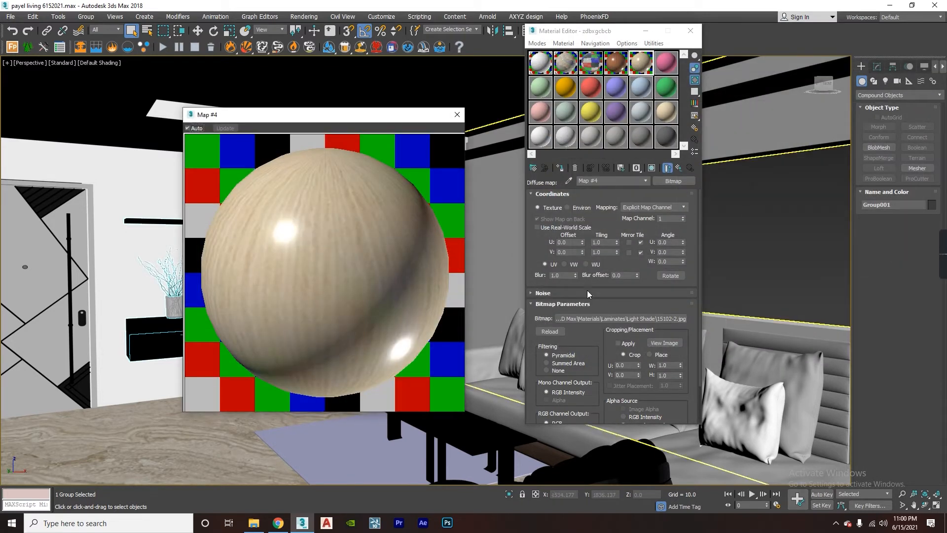
Replace the diffuse bitmap with images (1).jpg and set both its U and V tiling to 3.0.
click(652, 318)
double_click(802, 125)
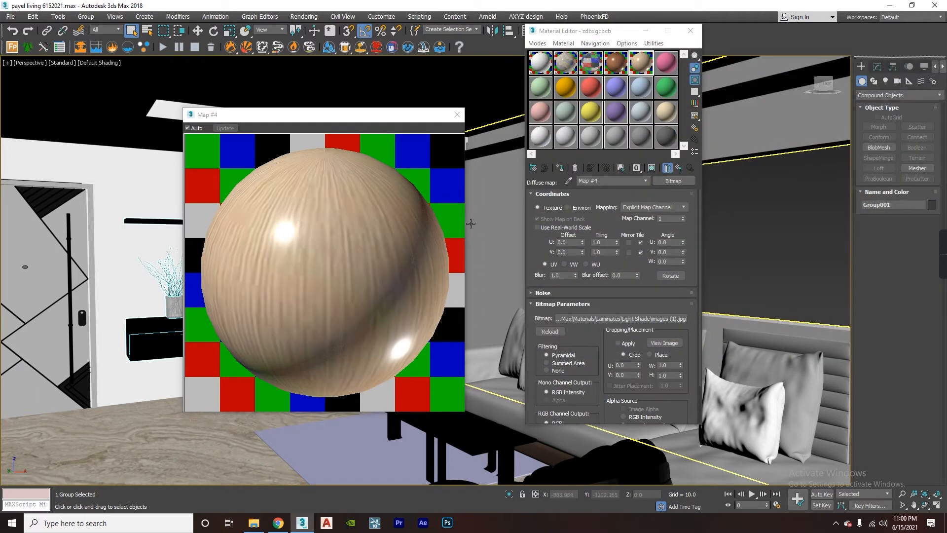
click(604, 242)
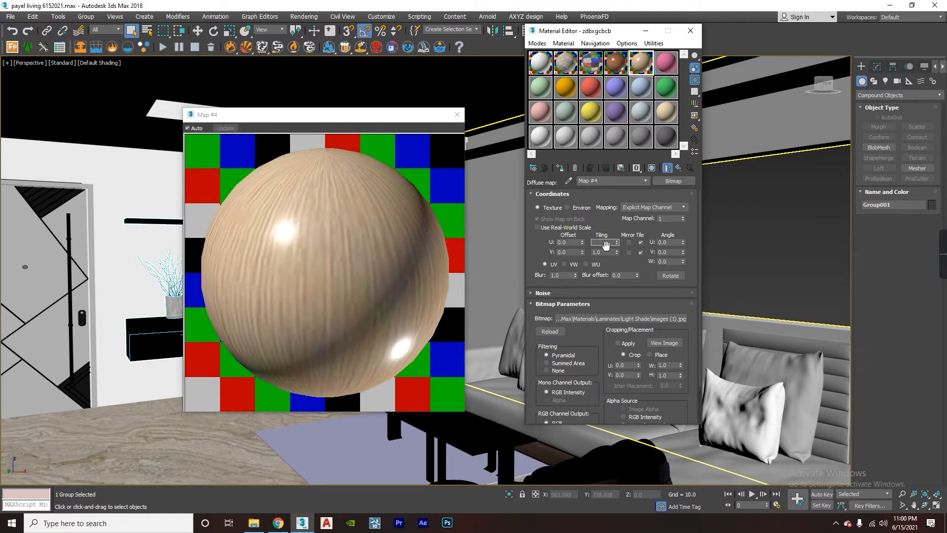
text(3)
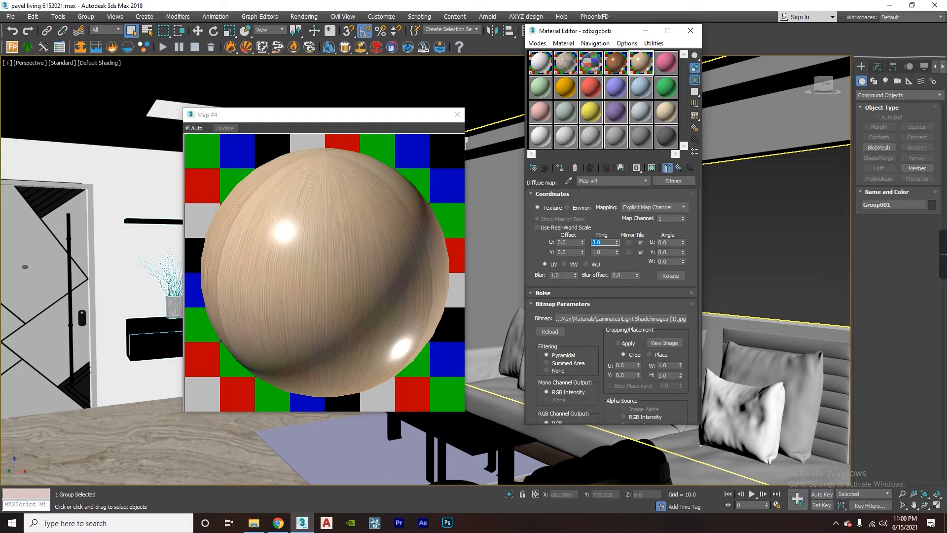
key(Tab)
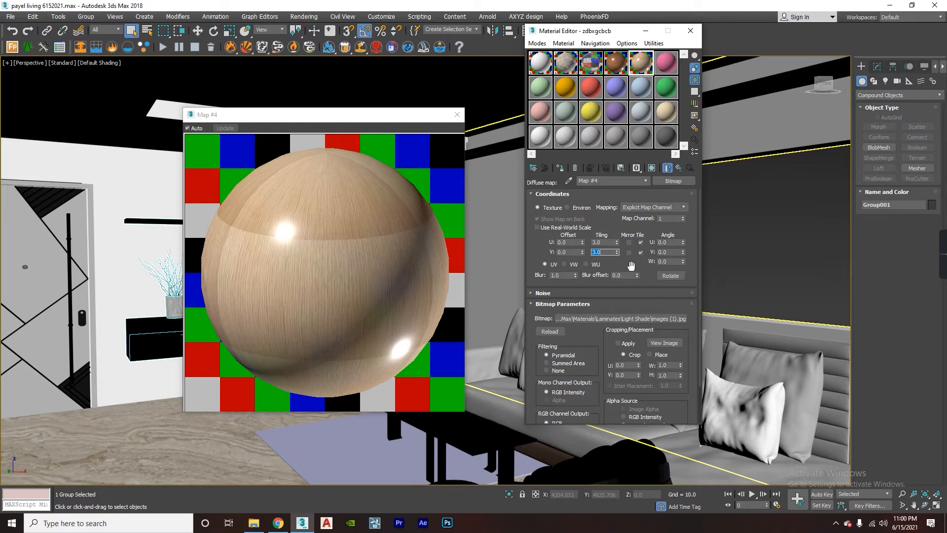
Replace the diffuse bitmap with Manufacturer_Laminate_for_Kitchen_in_Colombia.jpg from the Light Shade folder.
click(636, 318)
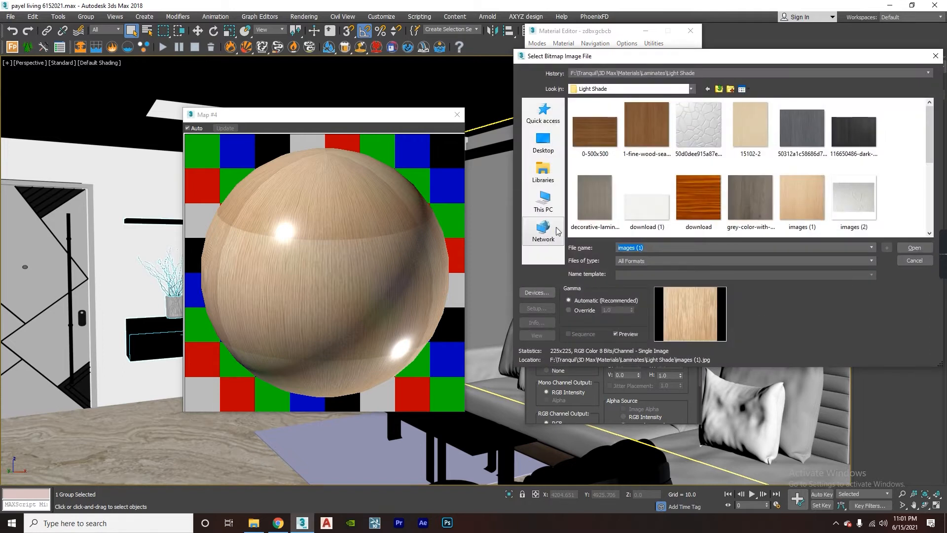
scroll(677, 191, down, 1)
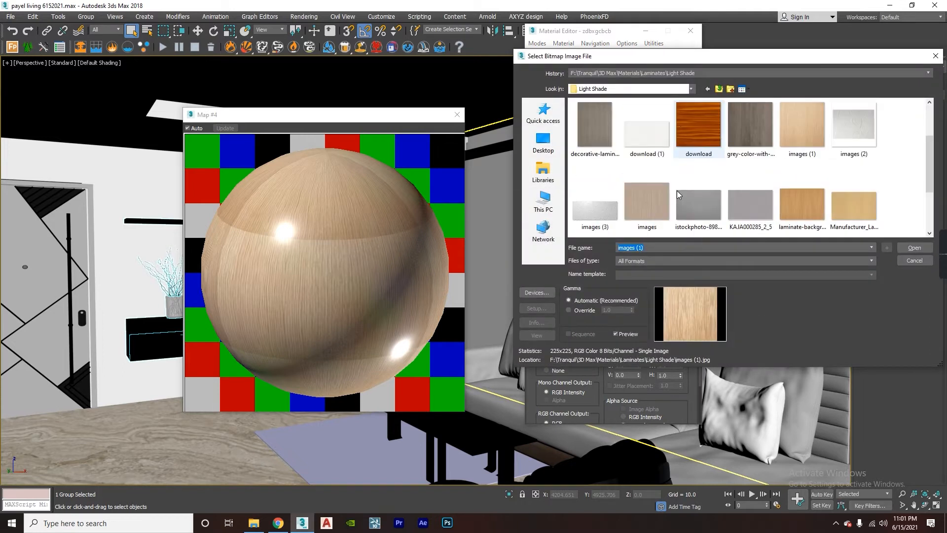
double_click(873, 209)
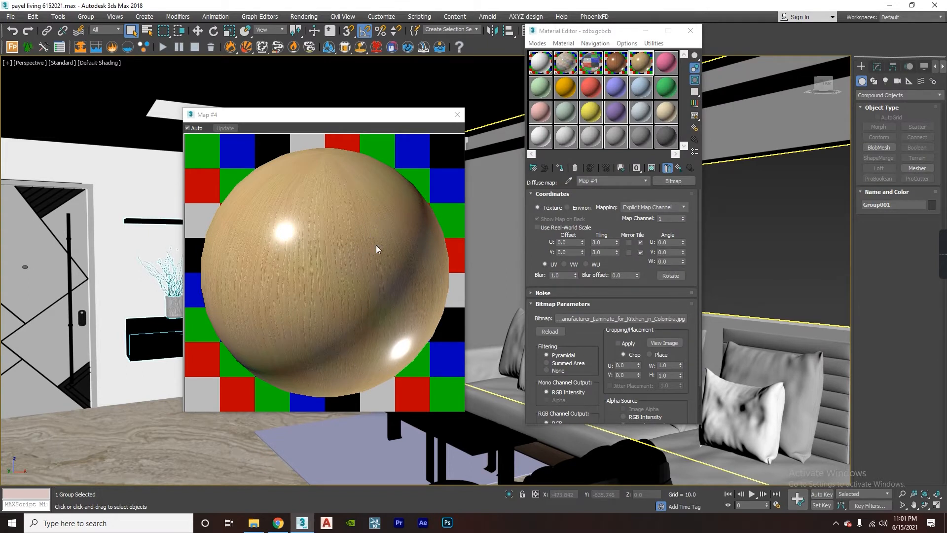
Select the rug box beneath the coffee table, then pick the unused pink material sample and give its preview the checkered background.
click(457, 114)
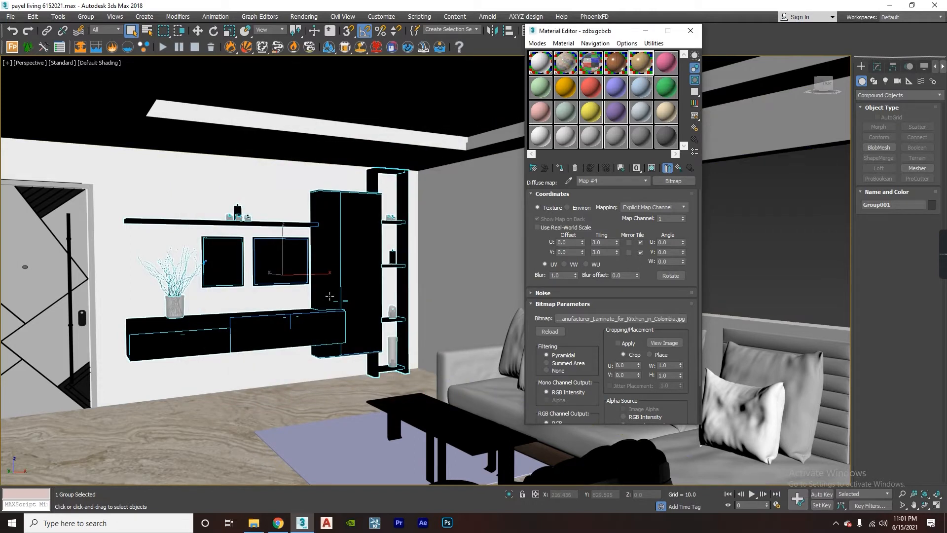
click(455, 371)
alt+middle_drag(455, 371, 387, 315)
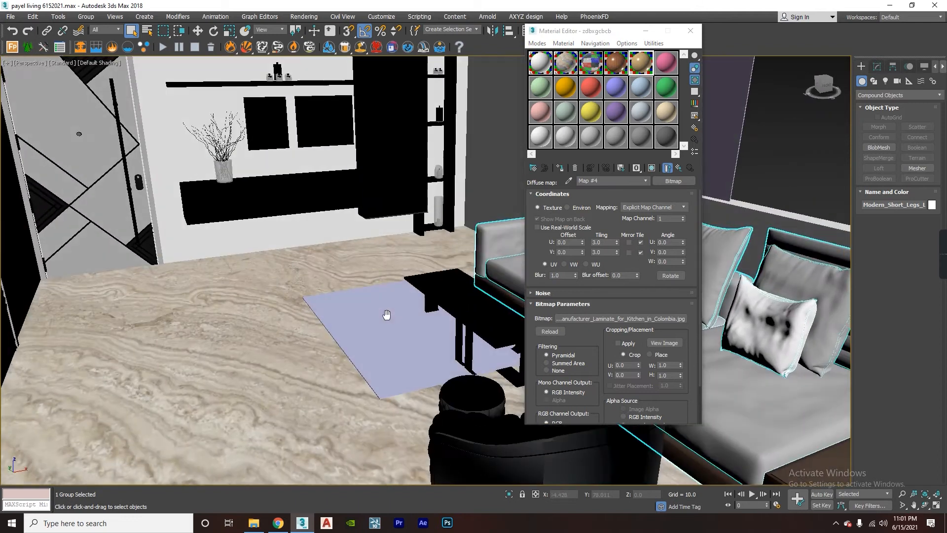
click(378, 345)
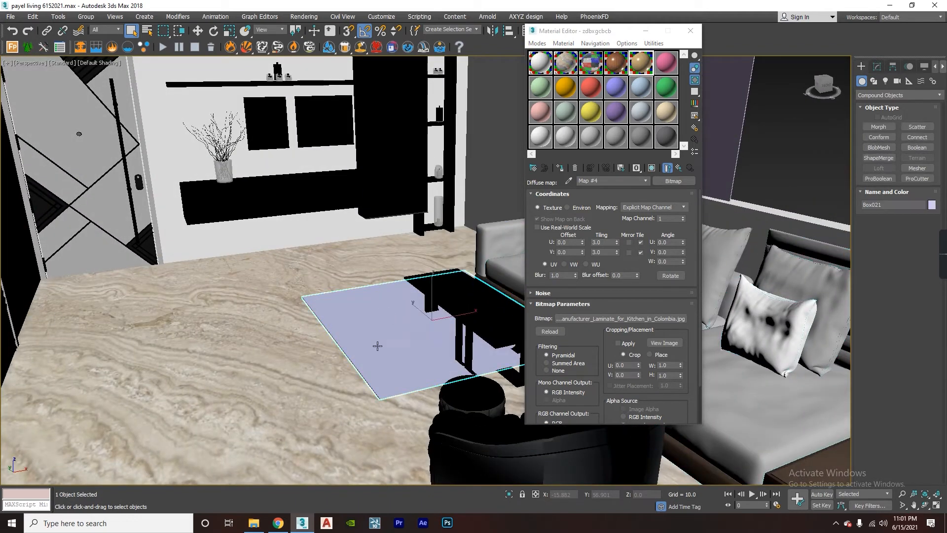
click(666, 62)
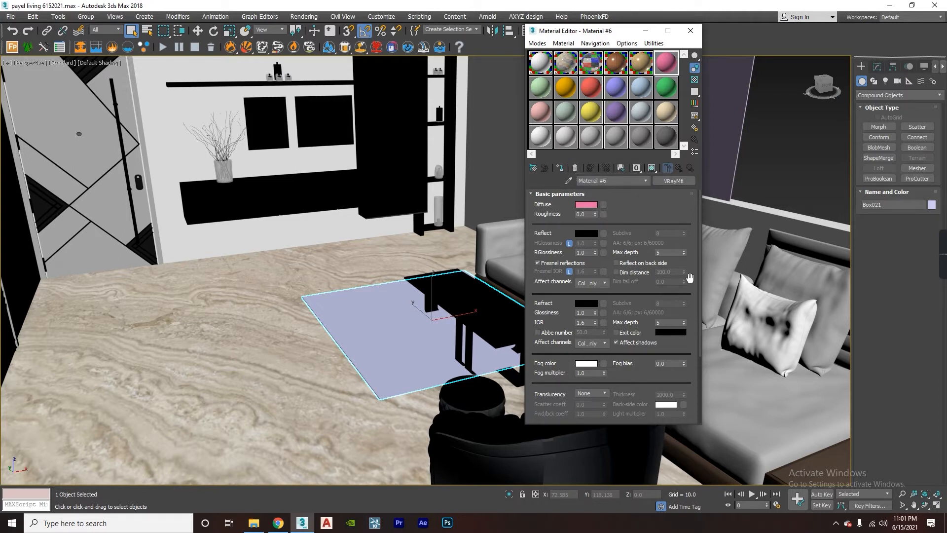
click(695, 80)
Add a bitmap to the material's diffuse slot and browse to the F:\Tranquil\3D Max\Materials\Carpet folder.
click(602, 204)
double_click(411, 160)
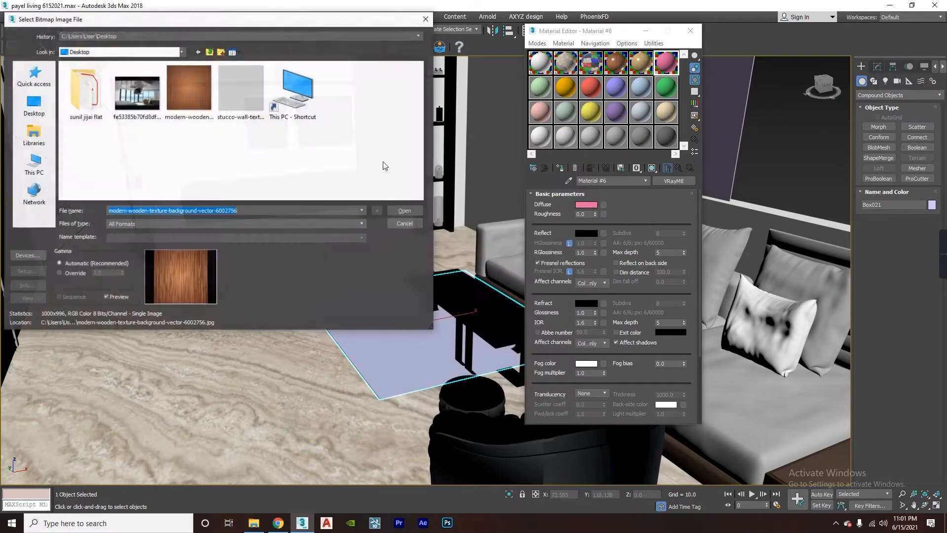
click(208, 52)
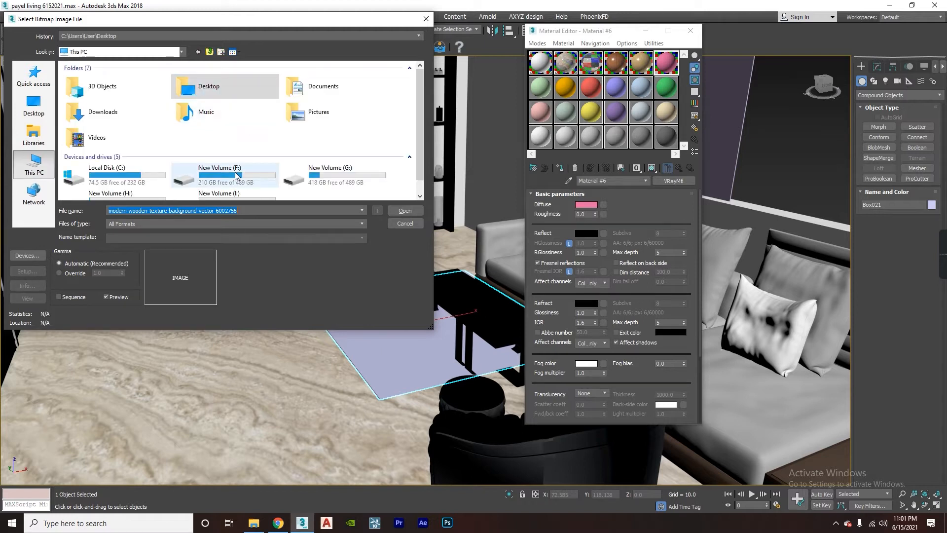
double_click(235, 176)
double_click(77, 88)
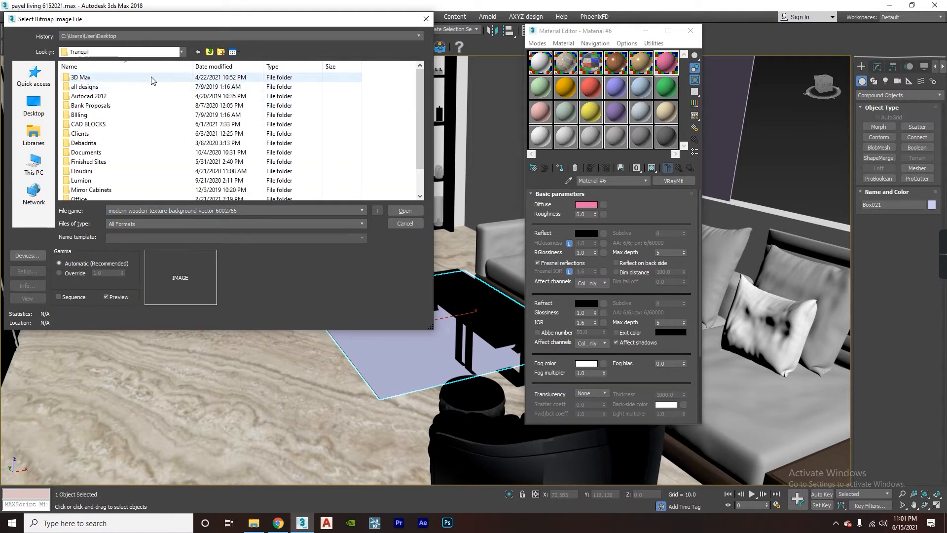
double_click(84, 78)
double_click(79, 96)
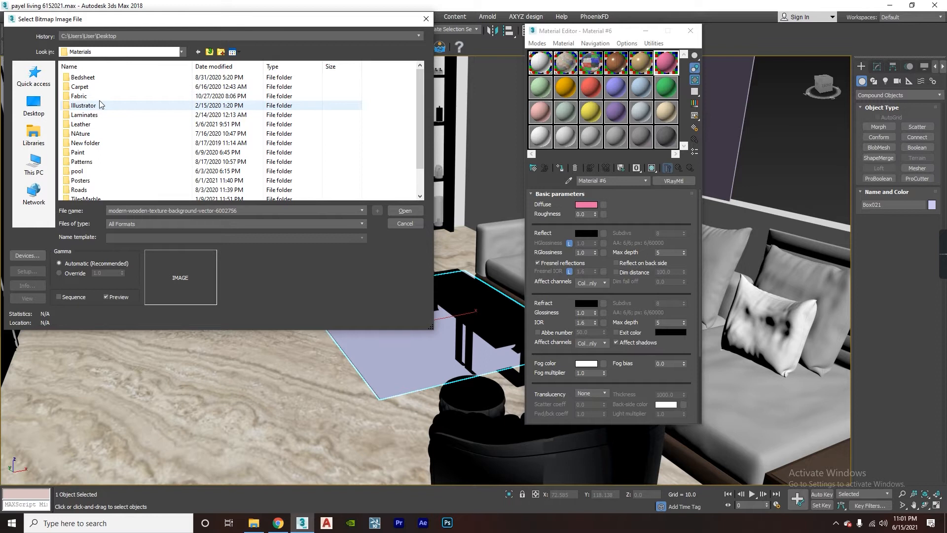
double_click(101, 87)
Load the carpet image par1049-5376.jpg as the diffuse bitmap and enlarge the material's sample preview.
scroll(217, 140, down, 2)
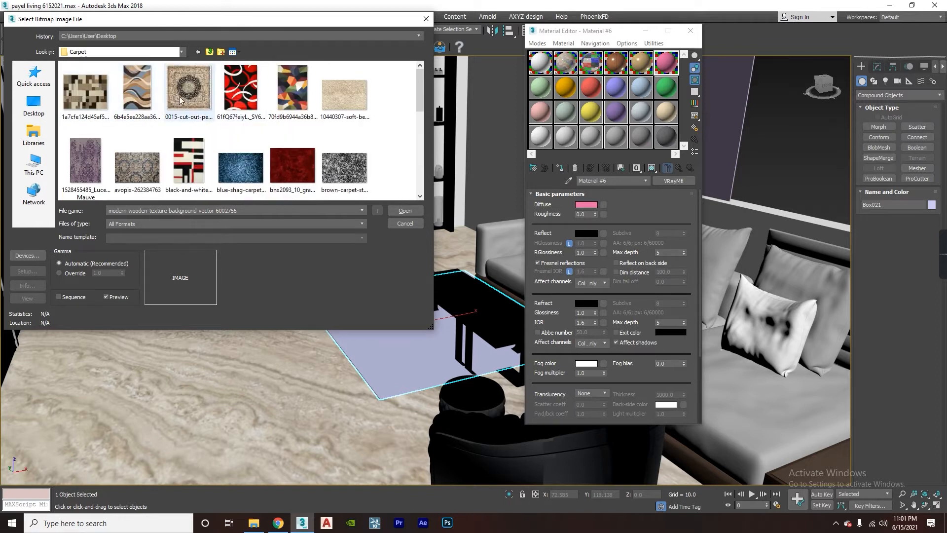
scroll(241, 146, down, 2)
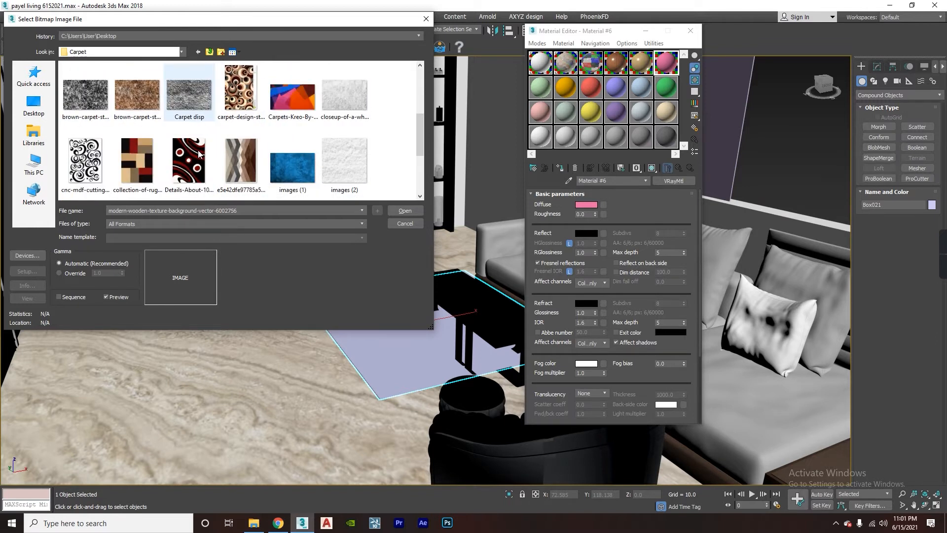
scroll(253, 156, down, 2)
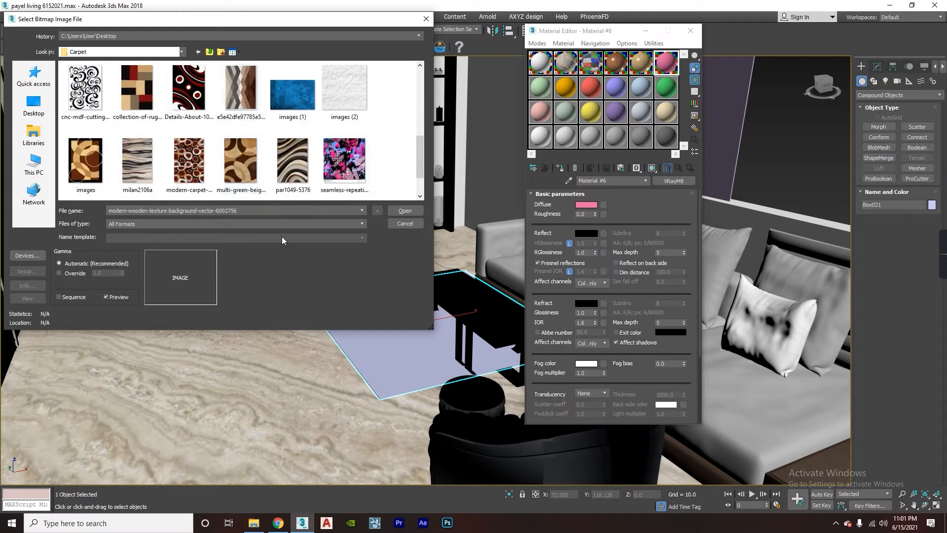
double_click(247, 164)
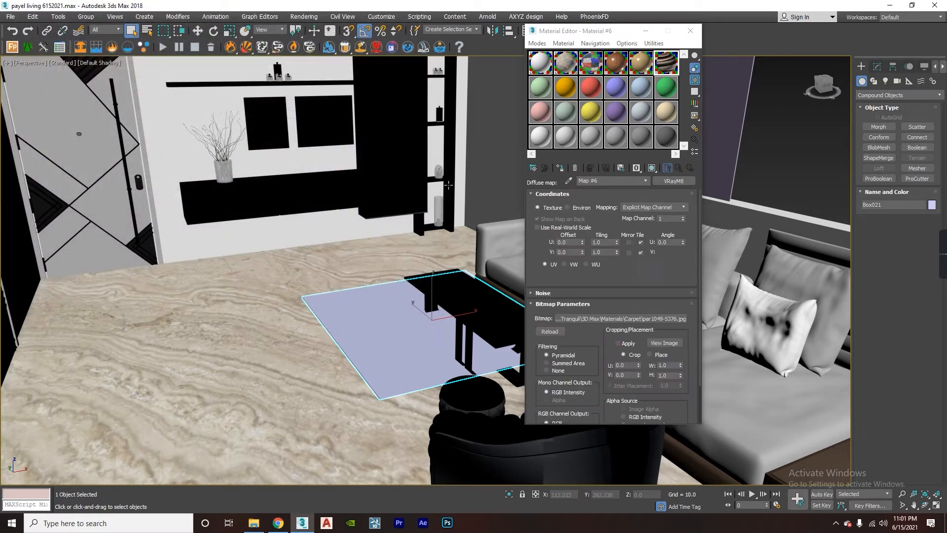
double_click(668, 67)
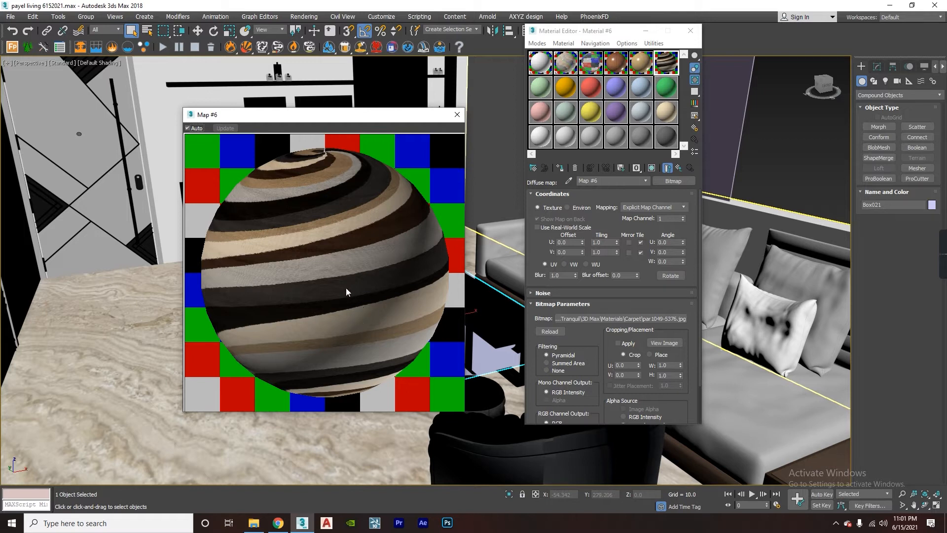
Copy the diffuse map to the carpet material's Bump slot as an instance and set the bump amount to 44.0.
click(679, 168)
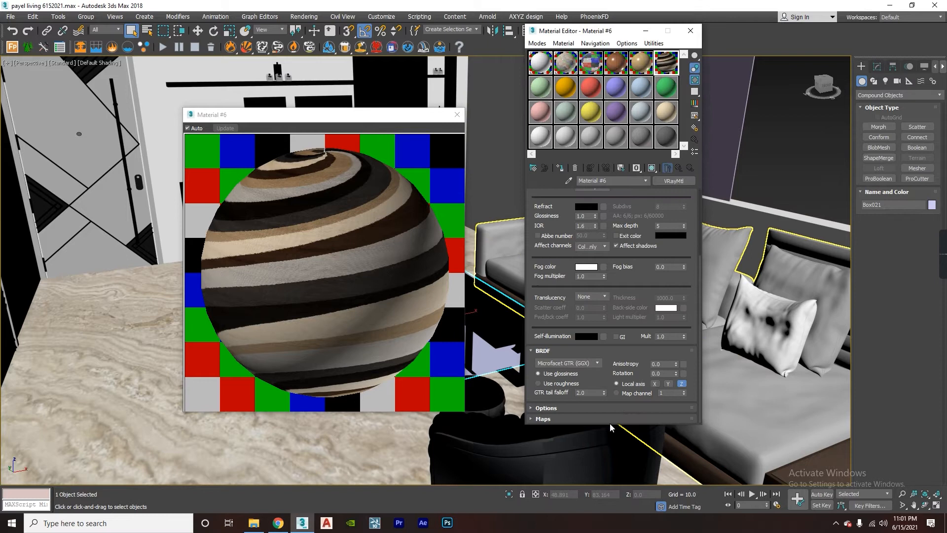
scroll(626, 324, down, 5)
drag(631, 250, 610, 385)
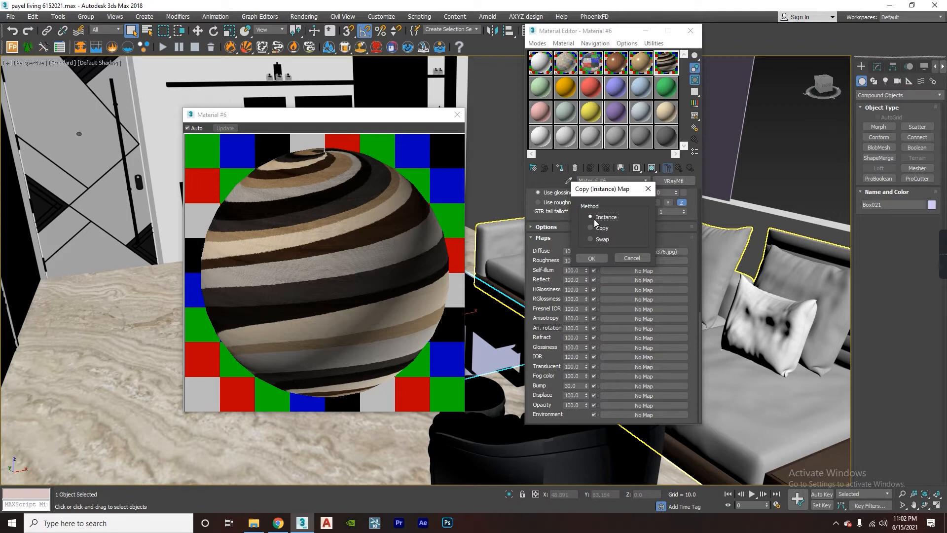
click(593, 258)
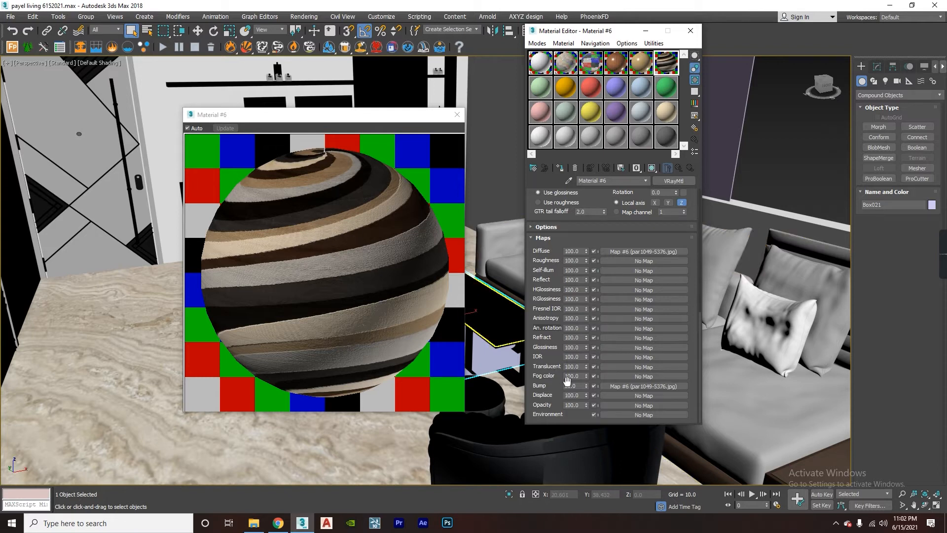
mouse_move(586, 385)
mouse_down()
mouse_move(587, 376)
mouse_move(548, 381)
mouse_move(578, 397)
mouse_up()
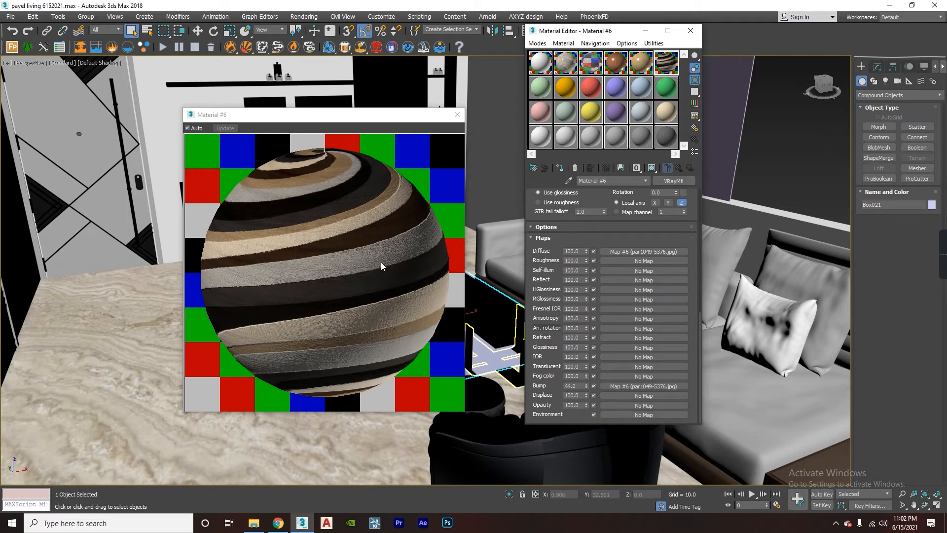
Assign the carpet material to the rug box and show its texture in the viewport.
click(457, 114)
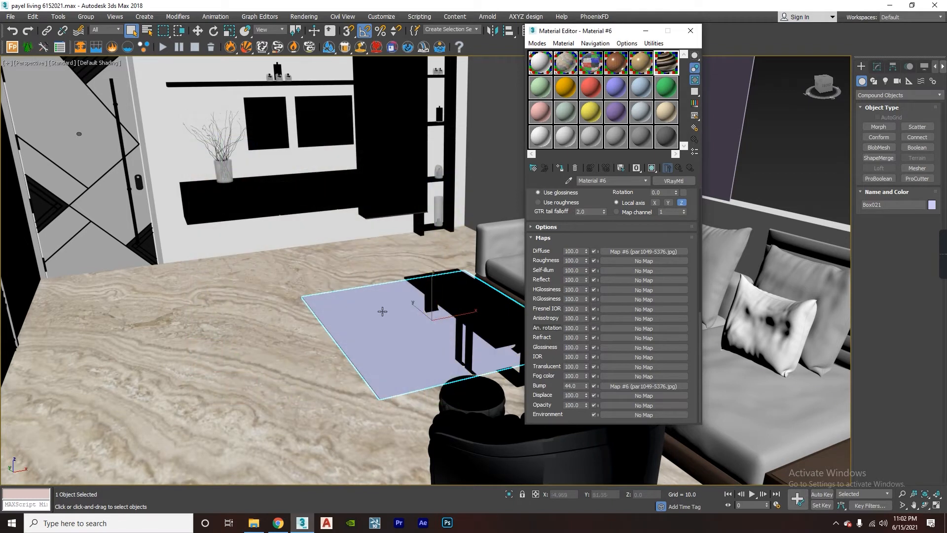
click(559, 167)
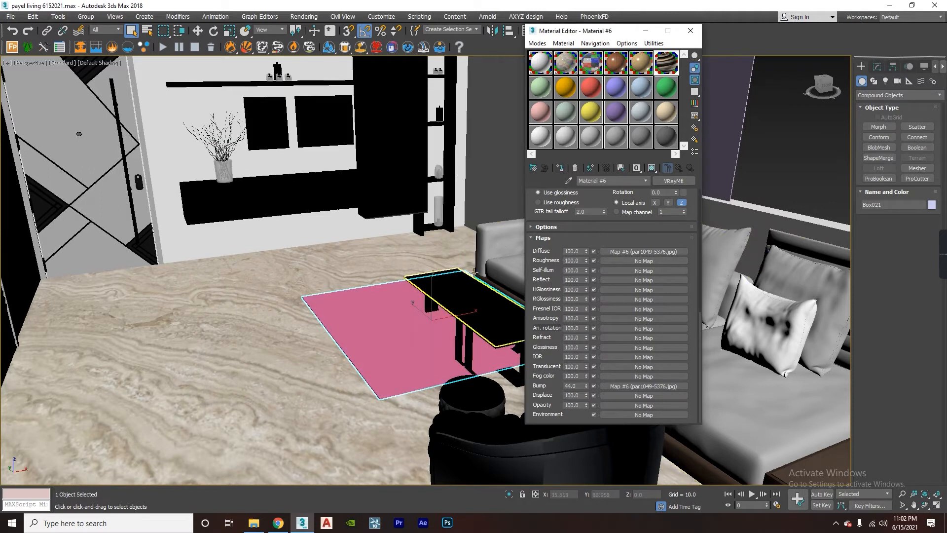
click(651, 168)
mouse_move(271, 224)
middle_down()
mouse_move(314, 282)
mouse_move(262, 250)
mouse_move(283, 262)
mouse_move(263, 262)
mouse_move(271, 249)
mouse_move(307, 271)
mouse_move(299, 284)
mouse_move(295, 270)
middle_up()
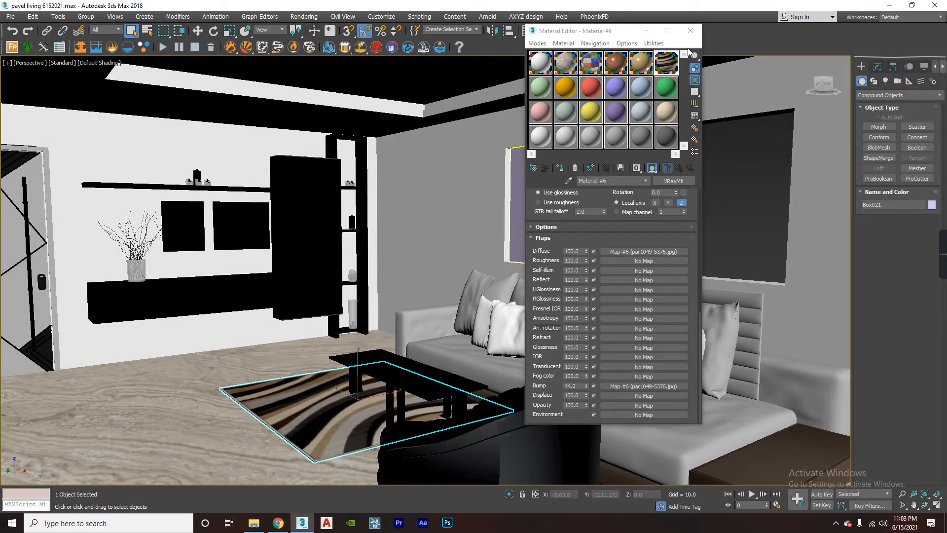
click(690, 30)
Assign the transparent glass Material #3 to the window pane box and display the viewport with edged faces.
click(591, 197)
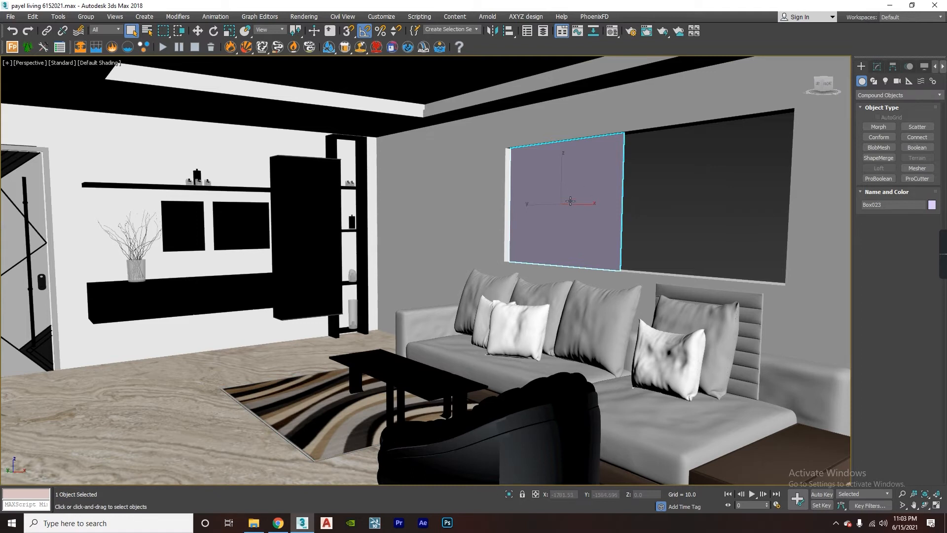
scroll(597, 203, up, 5)
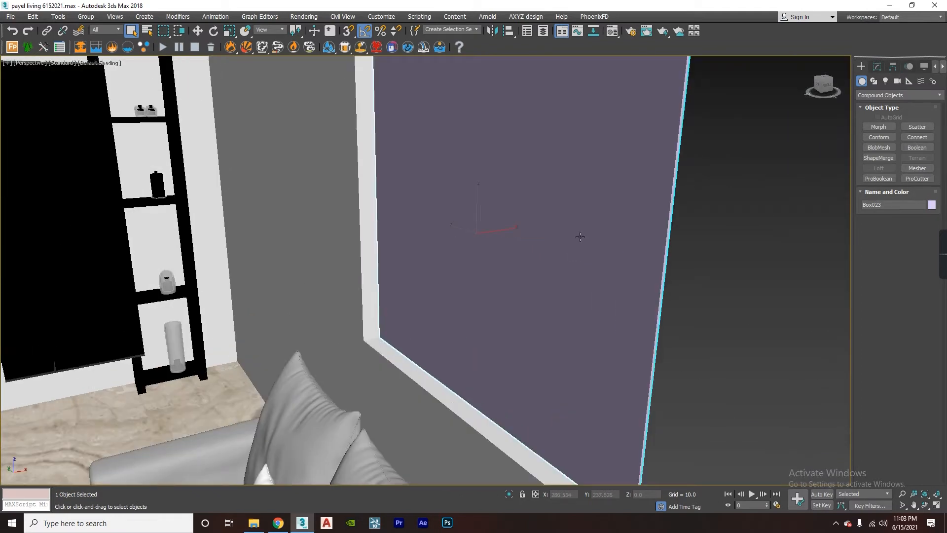
alt+middle_drag(580, 237, 495, 232)
scroll(495, 232, down, 2)
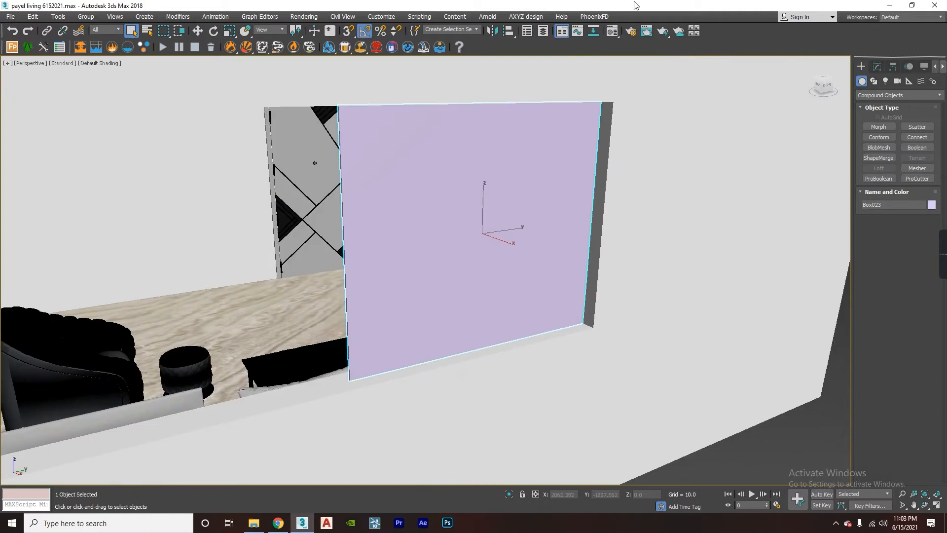
key(m)
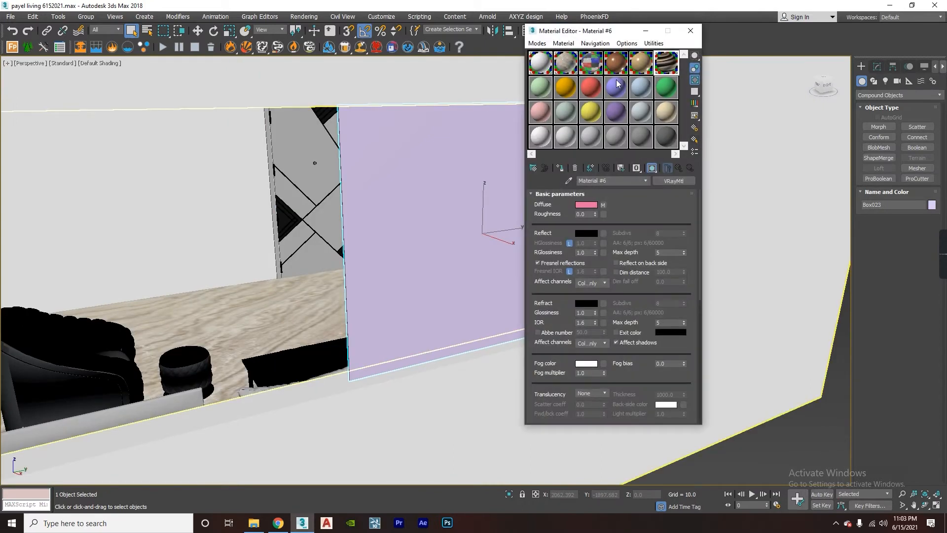
click(560, 168)
mouse_move(415, 256)
alt+middle_down()
mouse_move(463, 253)
mouse_move(351, 264)
alt+middle_up()
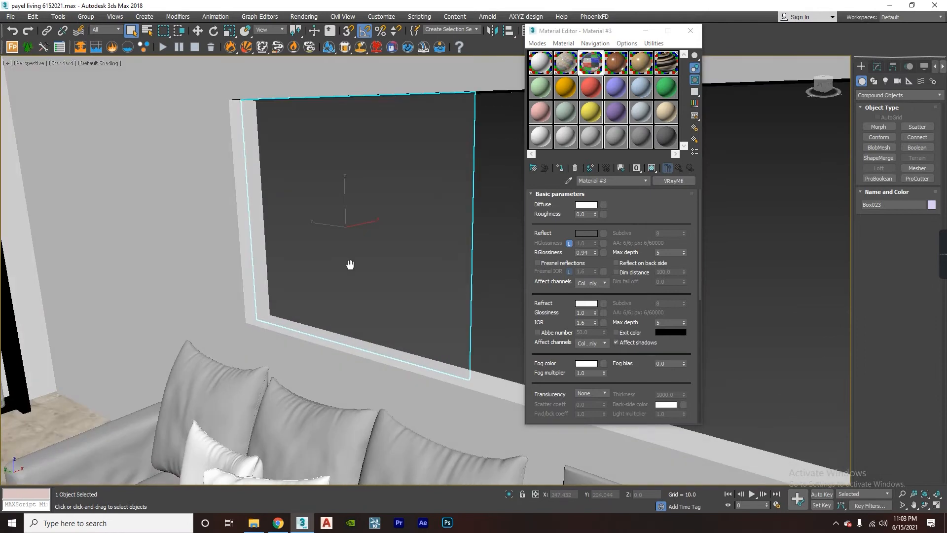
click(97, 63)
click(124, 162)
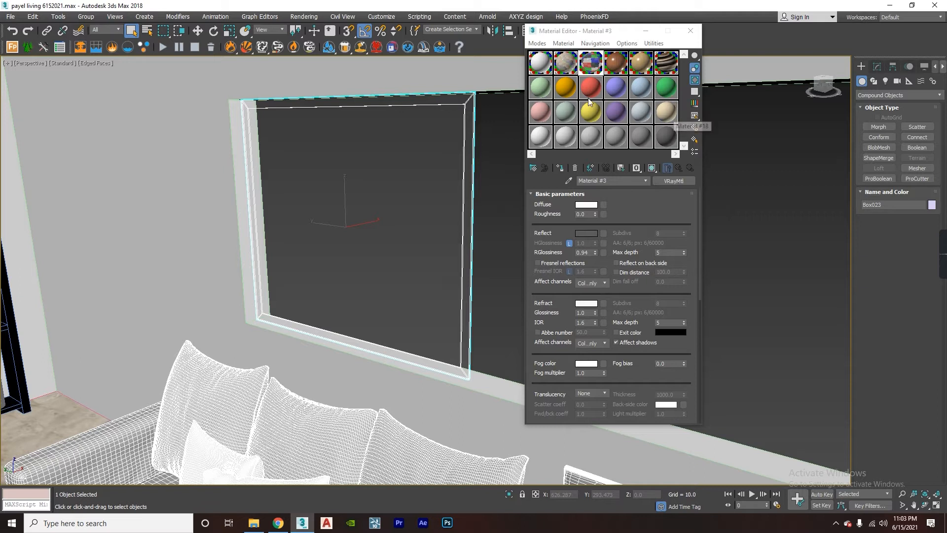
Choose the unused light green Material #7 and set its diffuse color to near-black with RGB 3, 3, 3.
click(540, 87)
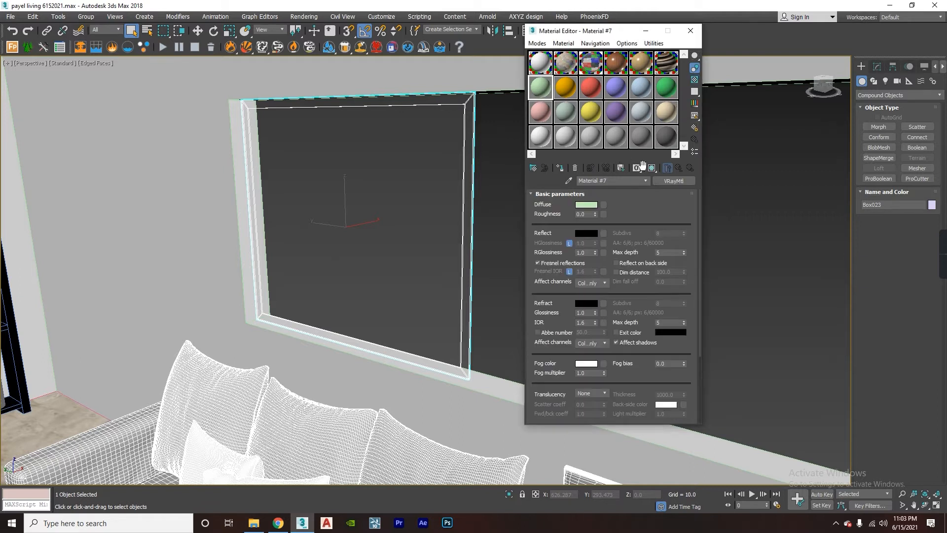
click(588, 204)
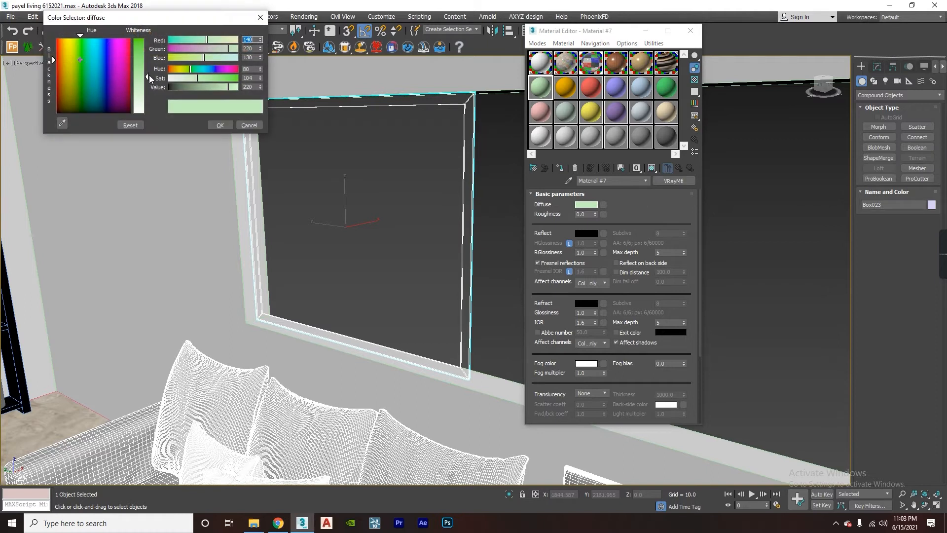
drag(182, 88, 167, 111)
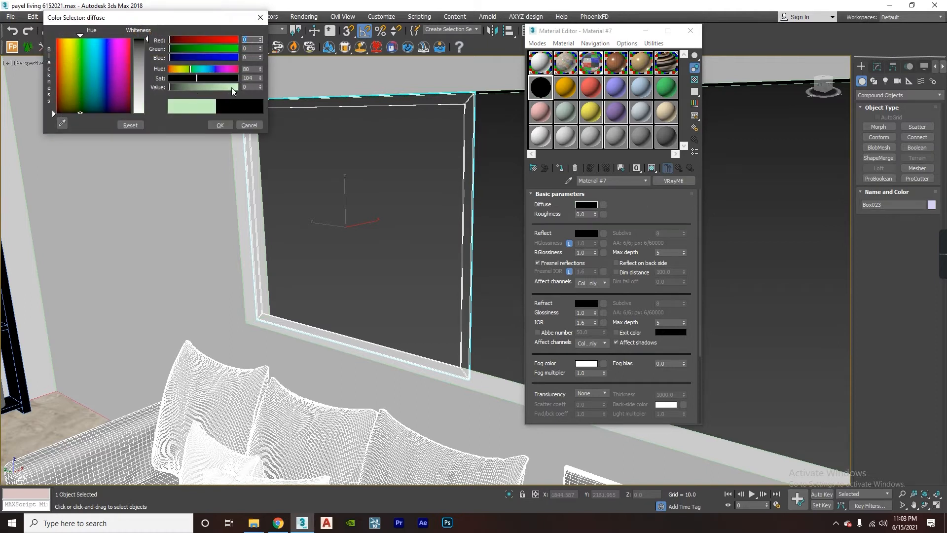
drag(260, 89, 260, 85)
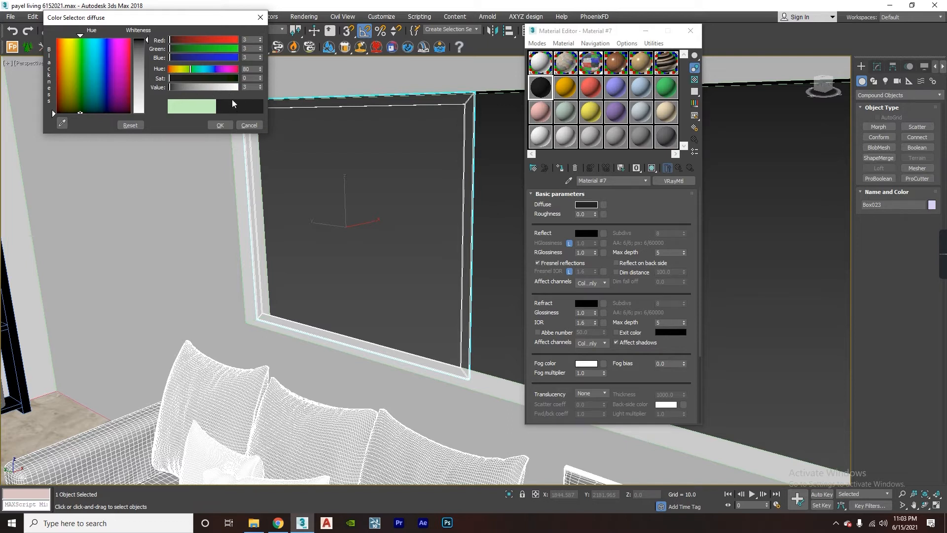
click(220, 125)
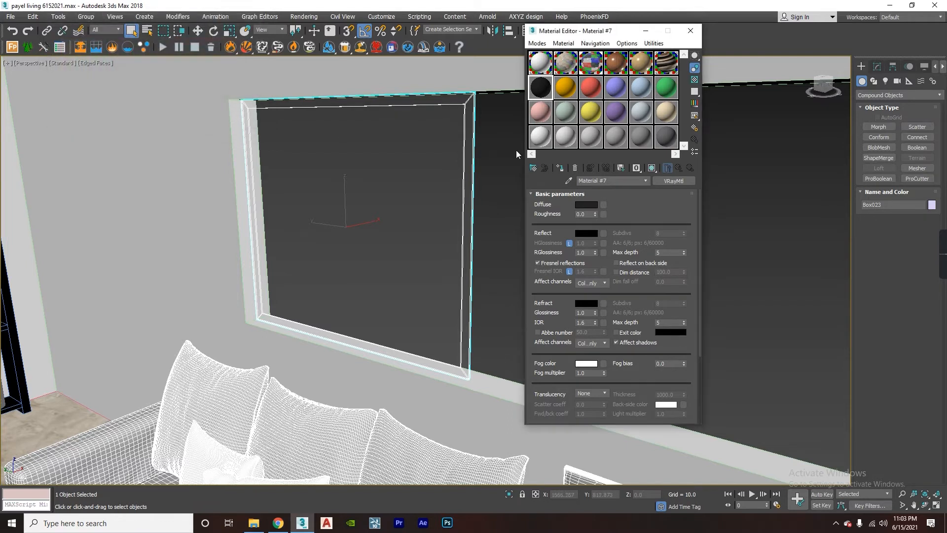
Turn on the checkered sample background for Material #7 and set its reflection color to RGB 240, 240, 240.
click(695, 80)
click(587, 233)
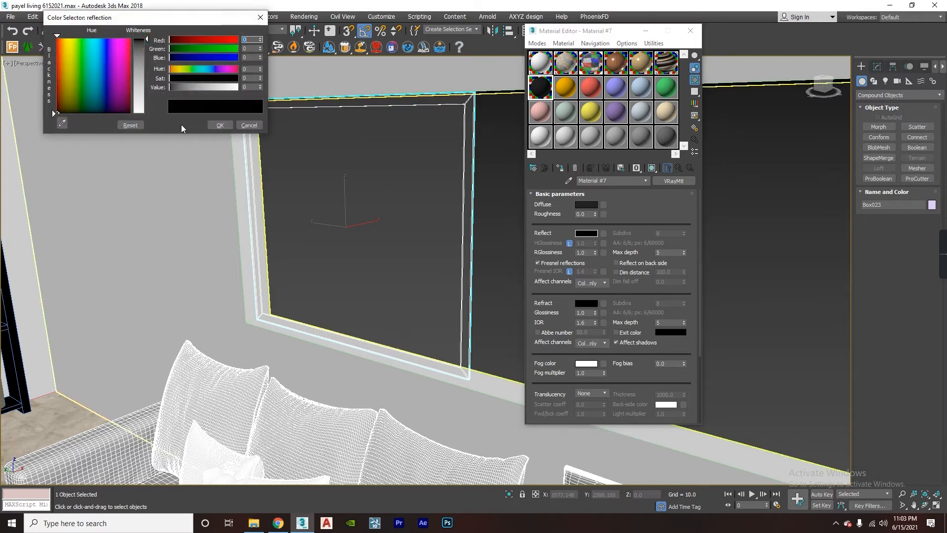
click(143, 108)
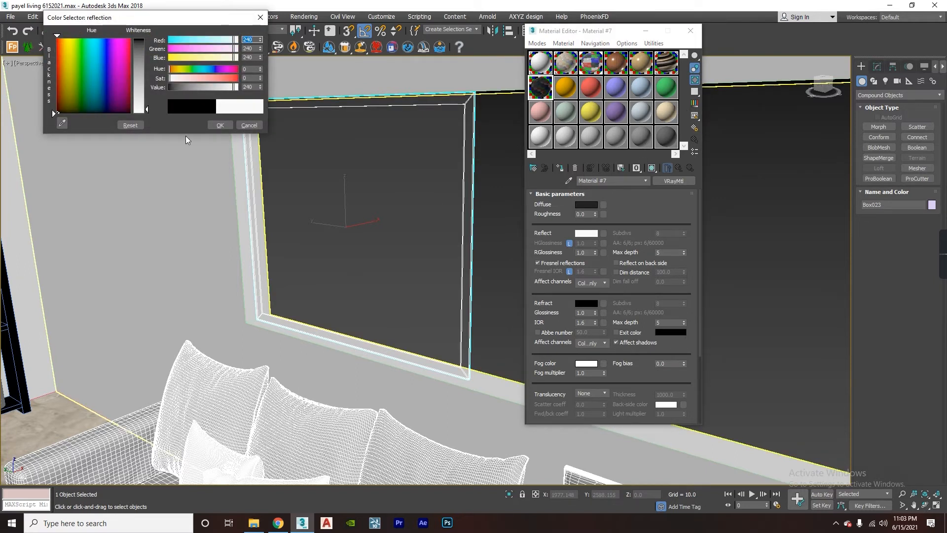
click(217, 125)
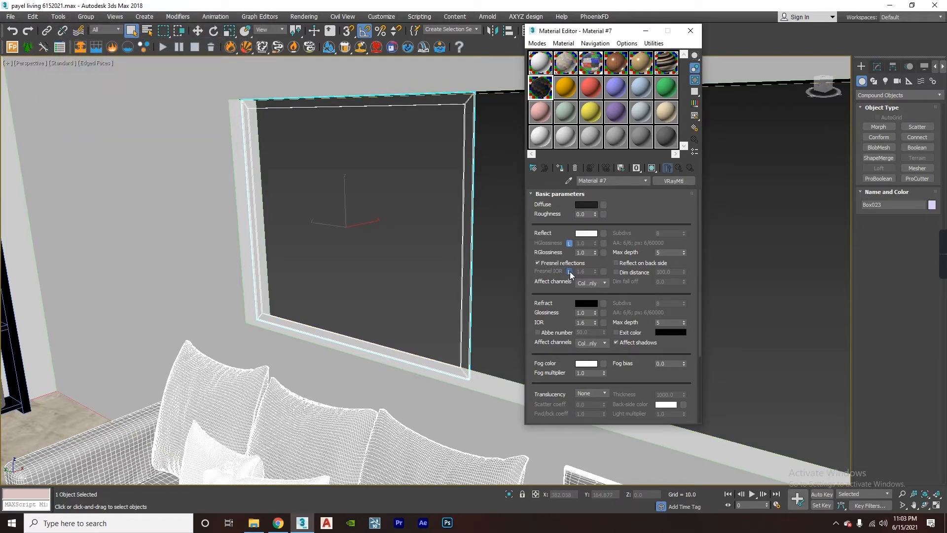
Unlock Material #7's Fresnel IOR, set it to 10.0, and enlarge the material's sample preview.
drag(586, 272, 577, 275)
key(Return)
double_click(538, 89)
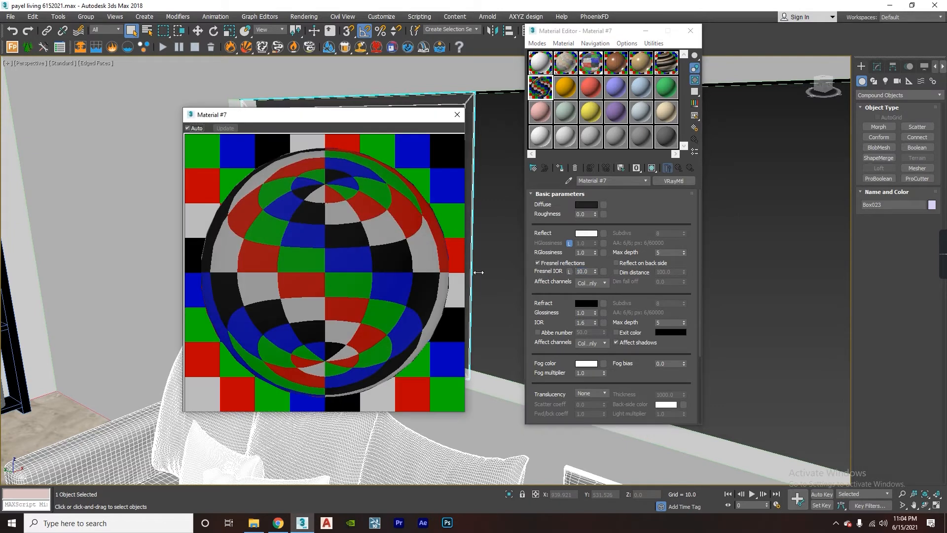
Try a Fresnel IOR of 1.0 on Material #7 and set it back to 10.0.
text(1)
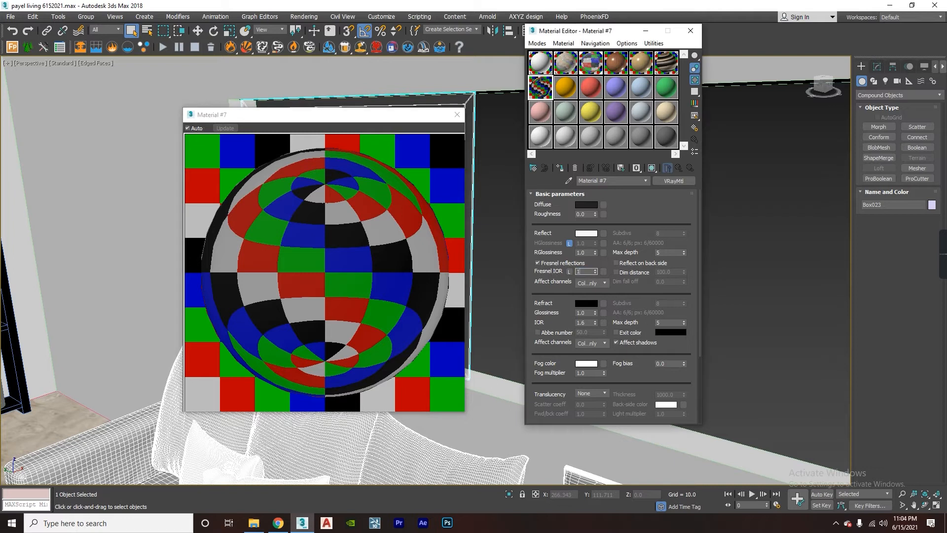
key(Return)
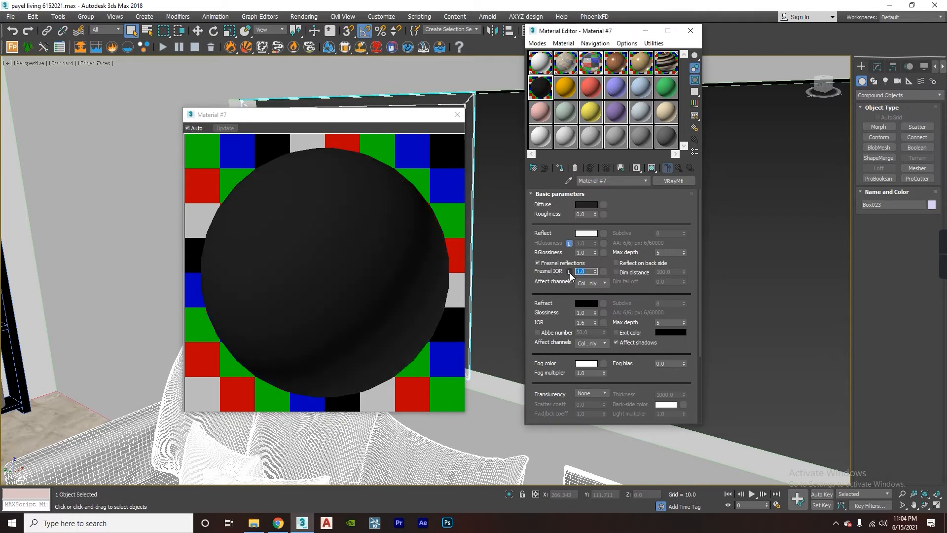
key(Return)
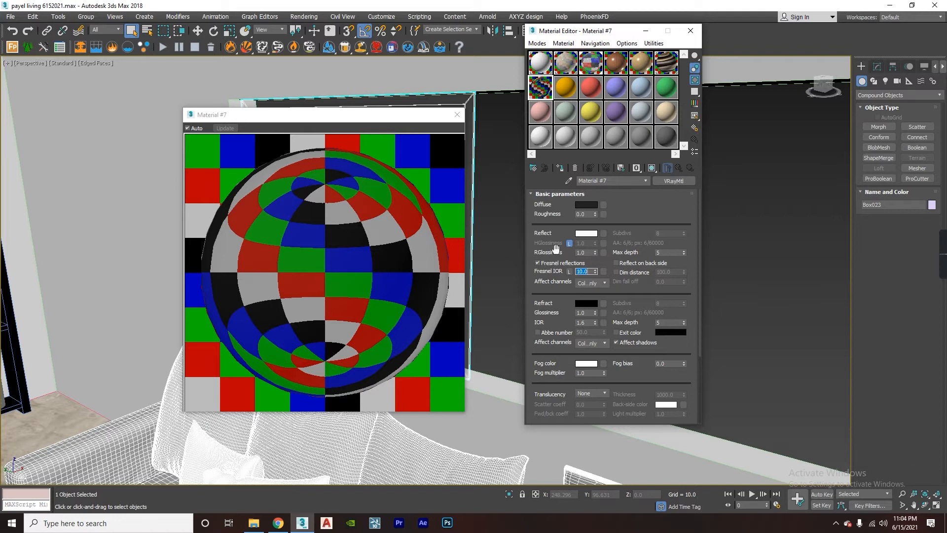
Lower Material #7's reflection glossiness to 0.81 and close the enlarged sample preview.
click(596, 254)
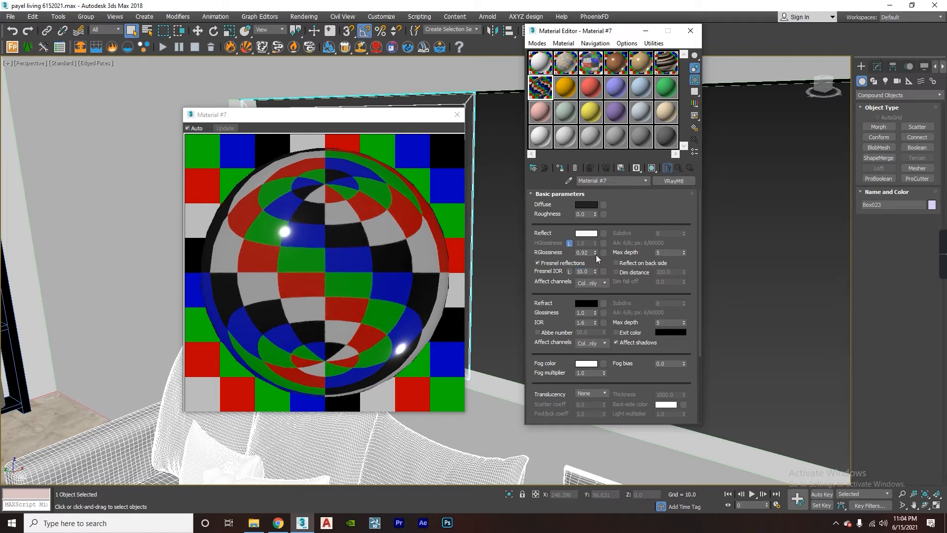
click(596, 255)
click(596, 255)
click(596, 255)
click(596, 255)
click(596, 255)
click(596, 254)
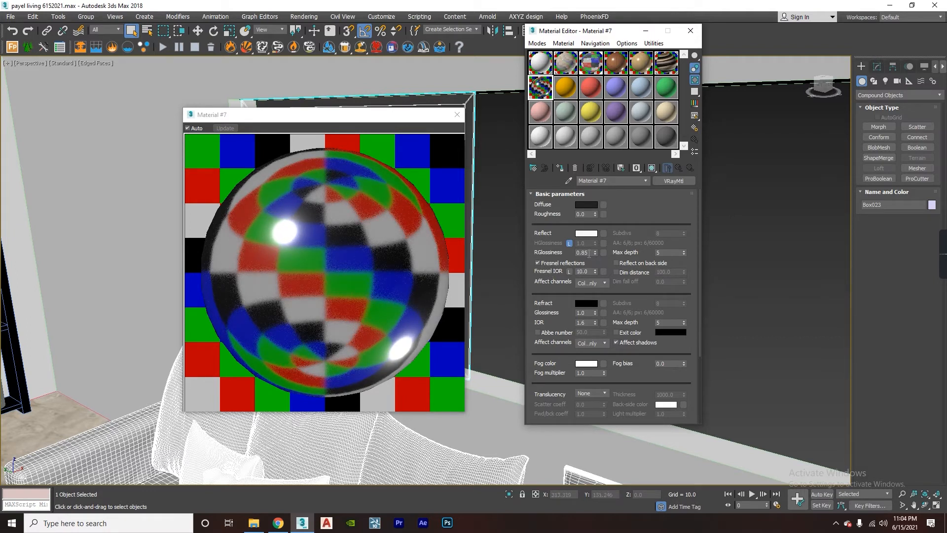
click(594, 255)
click(595, 254)
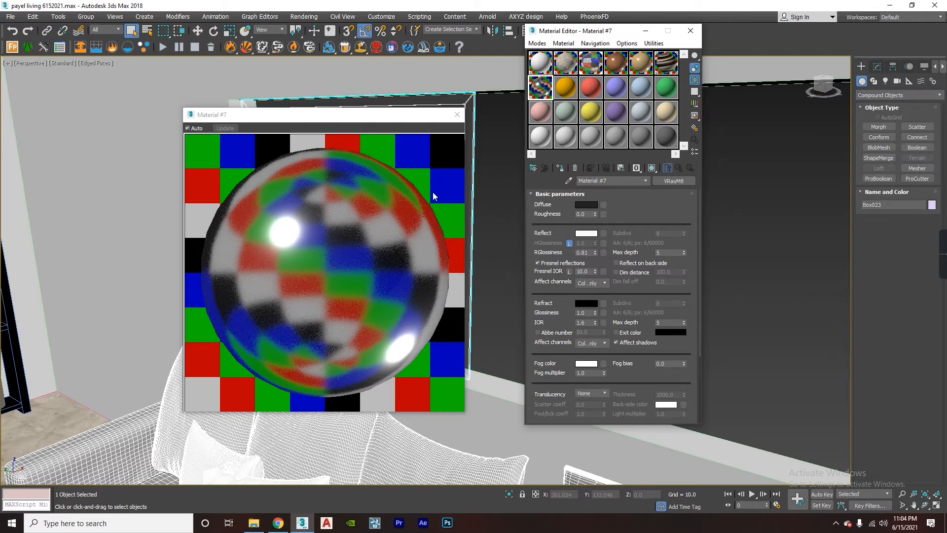
click(457, 116)
click(459, 121)
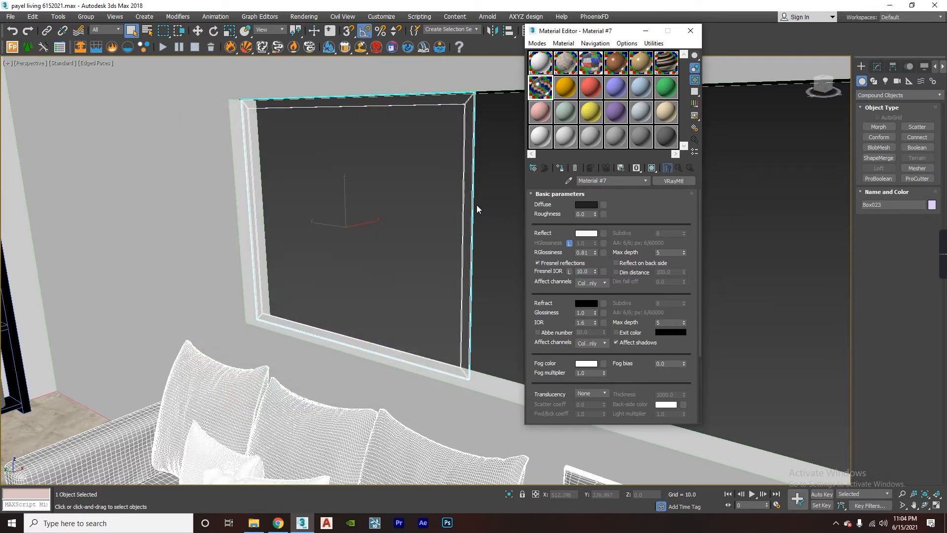
Assign the dark reflective Material #7 to the window panel box and display the material shaded in the viewport.
click(455, 177)
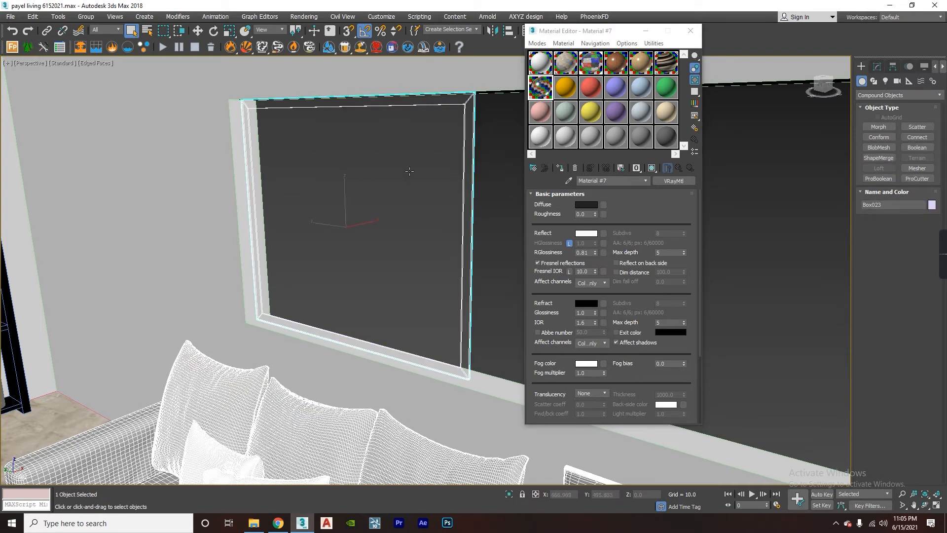
click(560, 168)
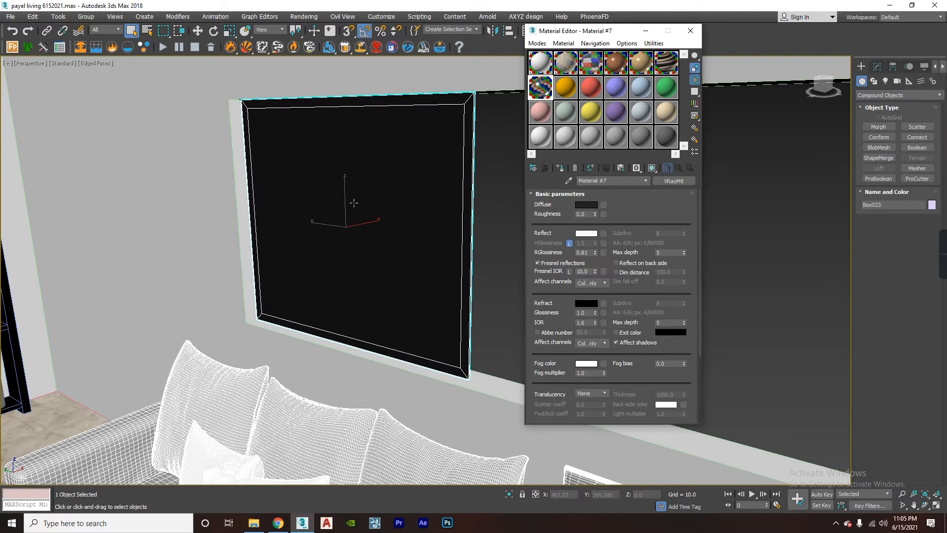
click(651, 168)
mouse_move(457, 207)
alt+middle_down()
mouse_move(422, 230)
mouse_move(377, 218)
alt+middle_up()
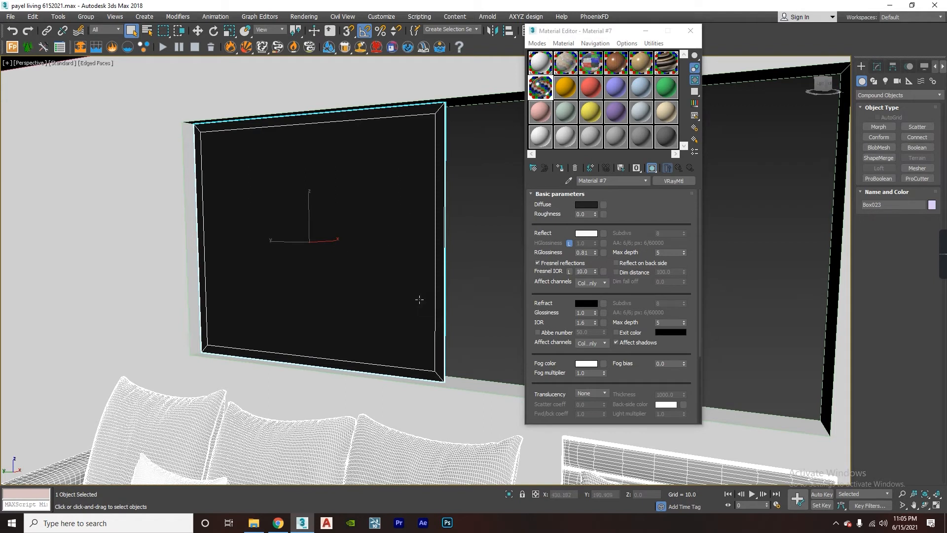
alt+middle_drag(427, 290, 394, 317)
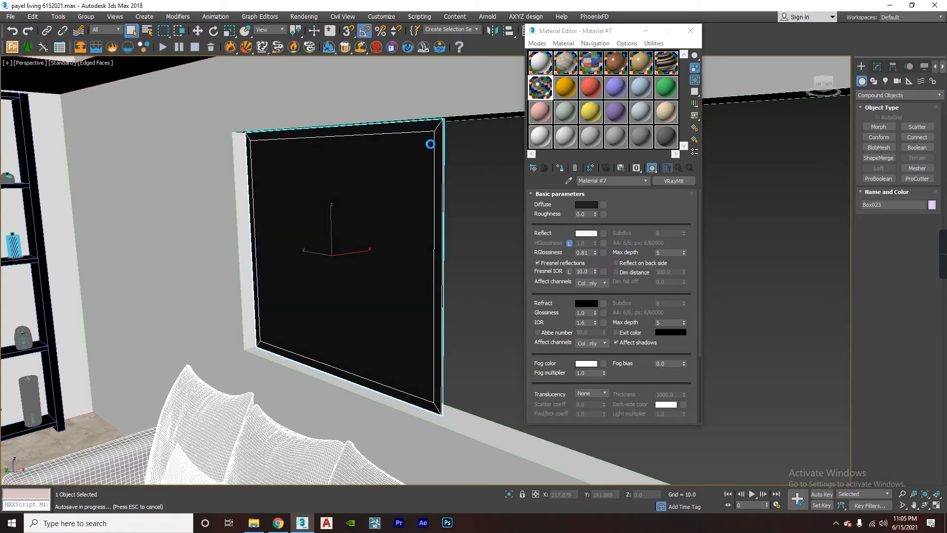
scroll(305, 193, up, 3)
scroll(366, 240, down, 2)
middle_drag(391, 258, 350, 238)
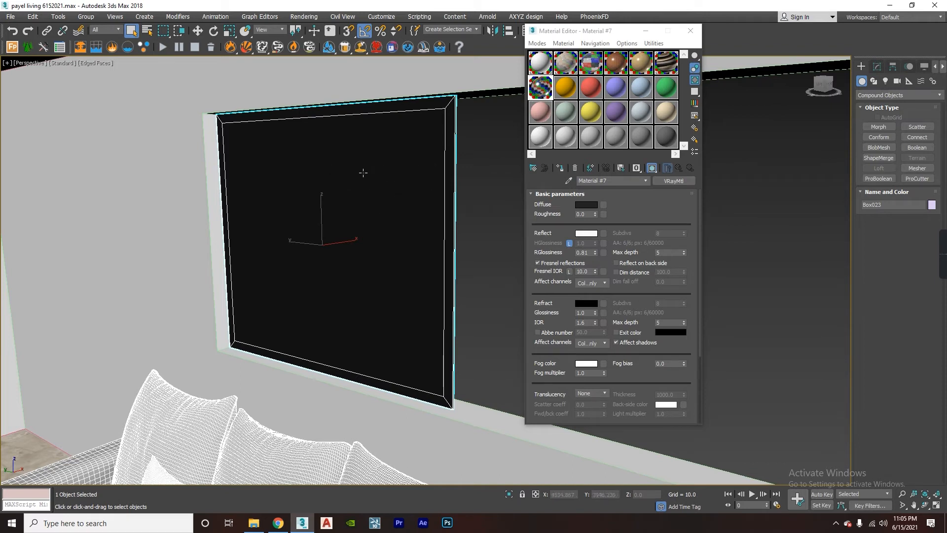
Assign the glass Material #3 to the panel's two large inner polygons, front and back, leave polygon editing and close the Material Editor.
click(878, 69)
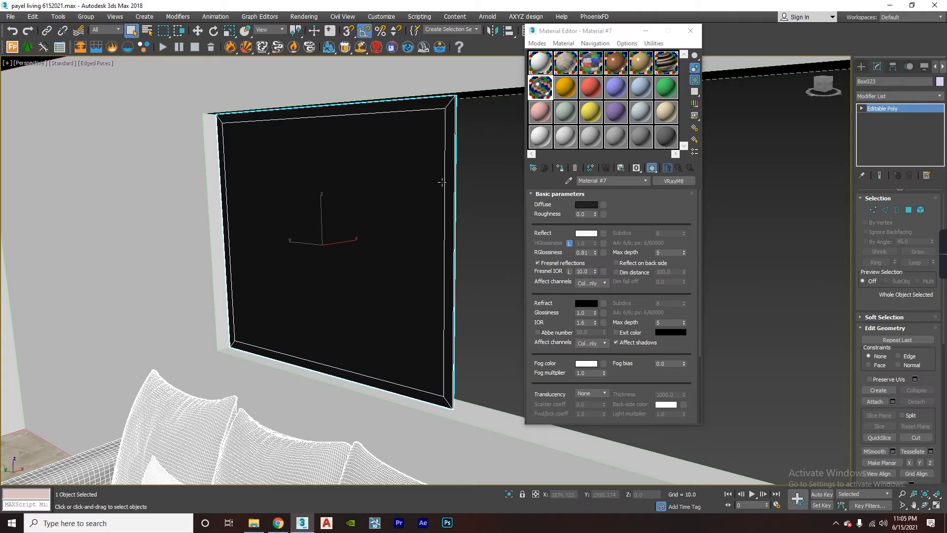
click(912, 211)
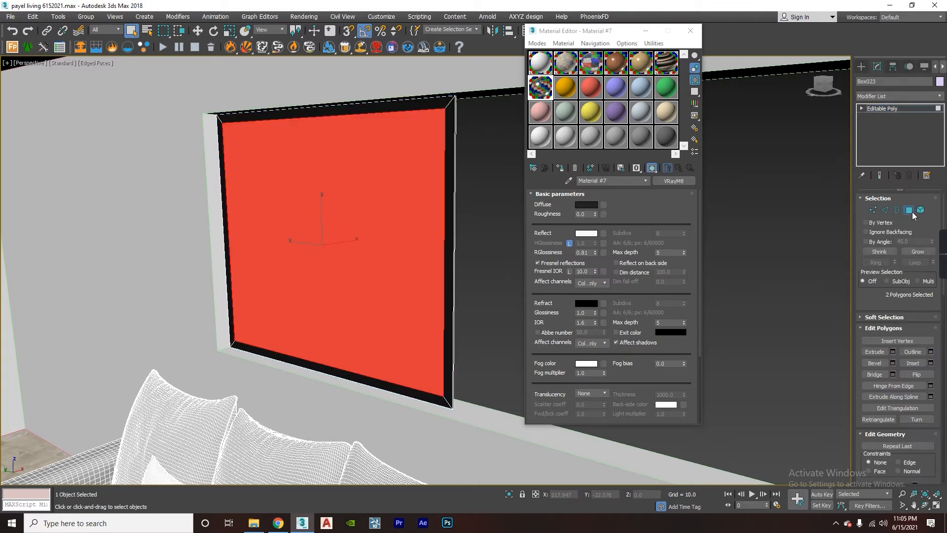
scroll(334, 296, up, 3)
alt+middle_drag(334, 296, 451, 321)
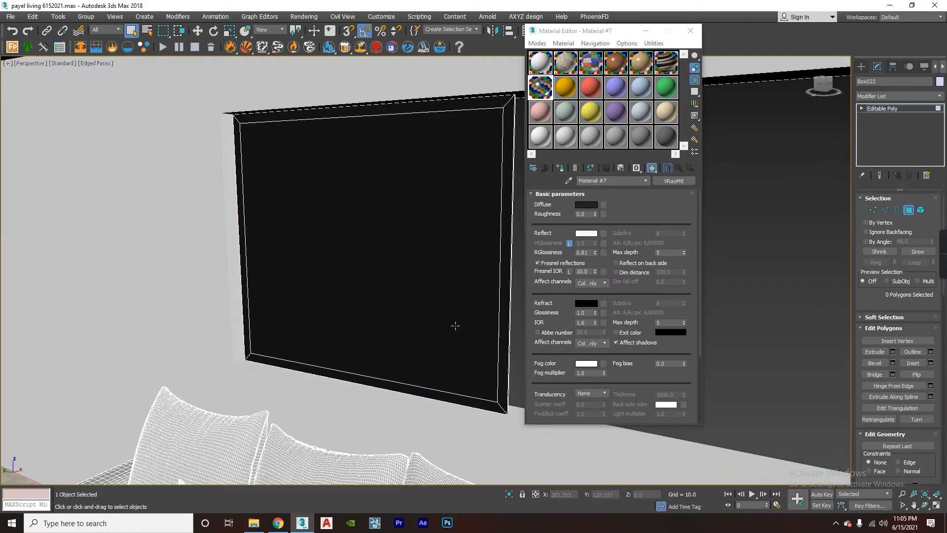
click(347, 216)
alt+middle_drag(405, 284, 307, 283)
ctrl+click(328, 260)
alt+middle_drag(365, 321, 481, 317)
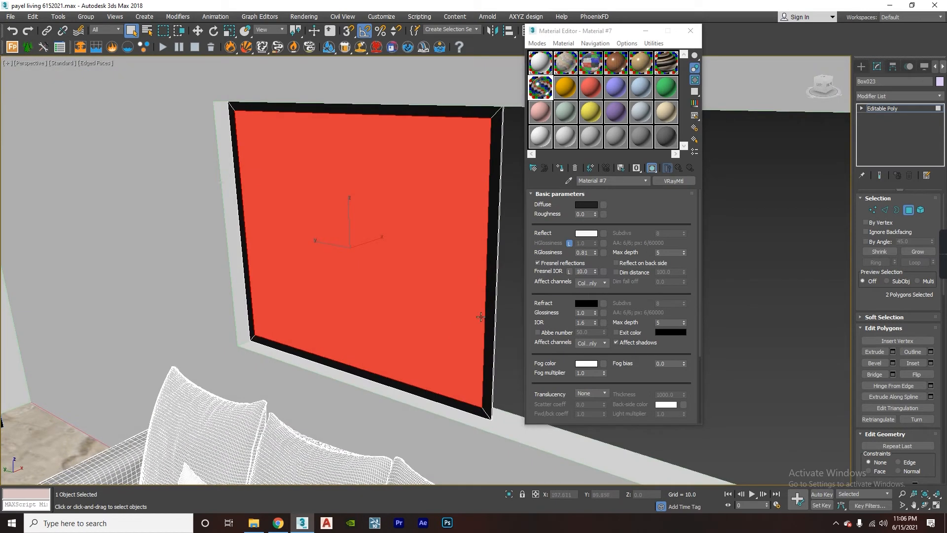
click(589, 68)
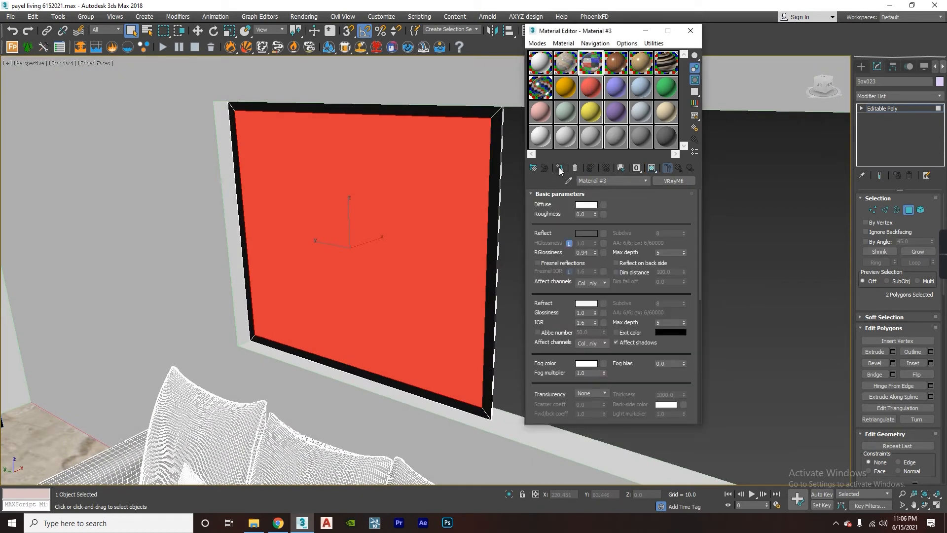
click(560, 168)
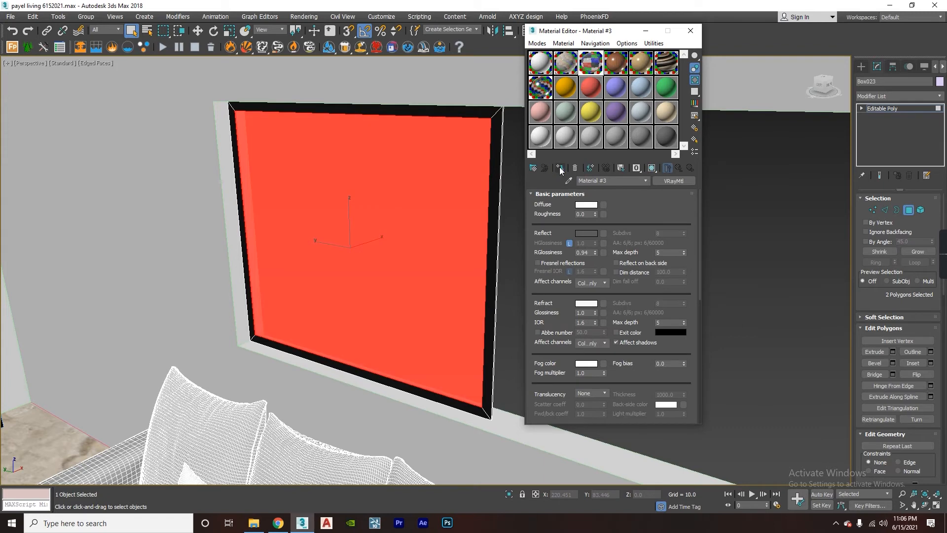
click(861, 67)
click(690, 31)
Try placing a copy of the framed window panel beside the original along the opening and delete the copy.
middle_drag(383, 376, 280, 308)
scroll(247, 326, down, 3)
middle_drag(280, 309, 424, 404)
alt+middle_drag(432, 445, 415, 404)
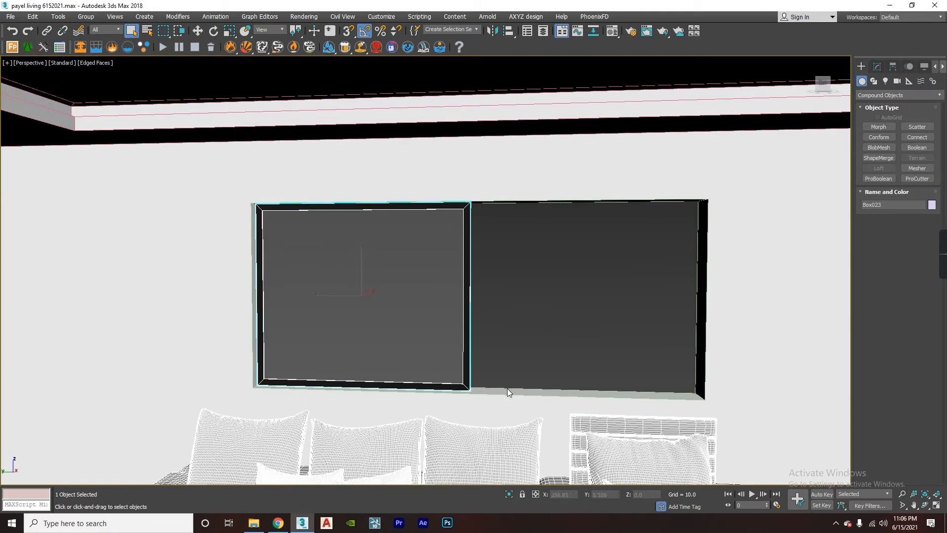
click(197, 32)
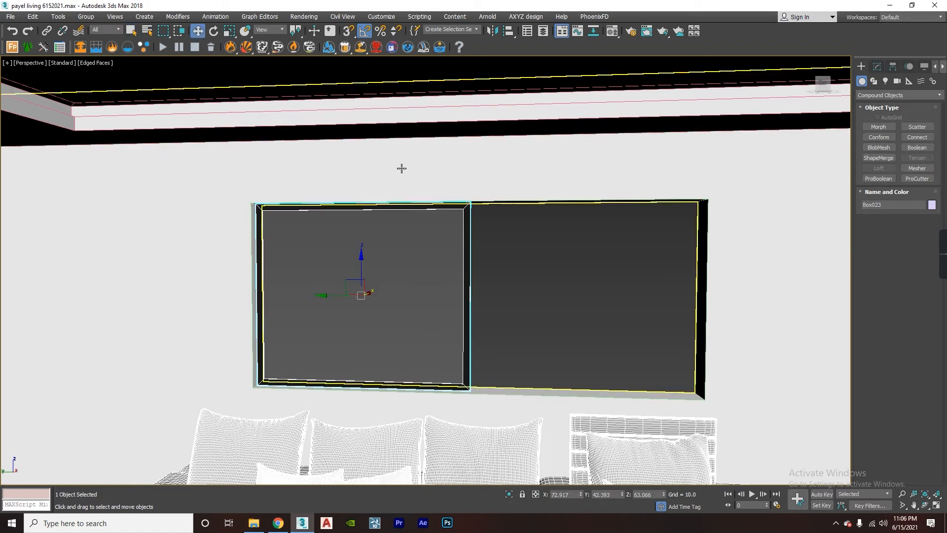
shift+drag(339, 296, 476, 340)
click(474, 305)
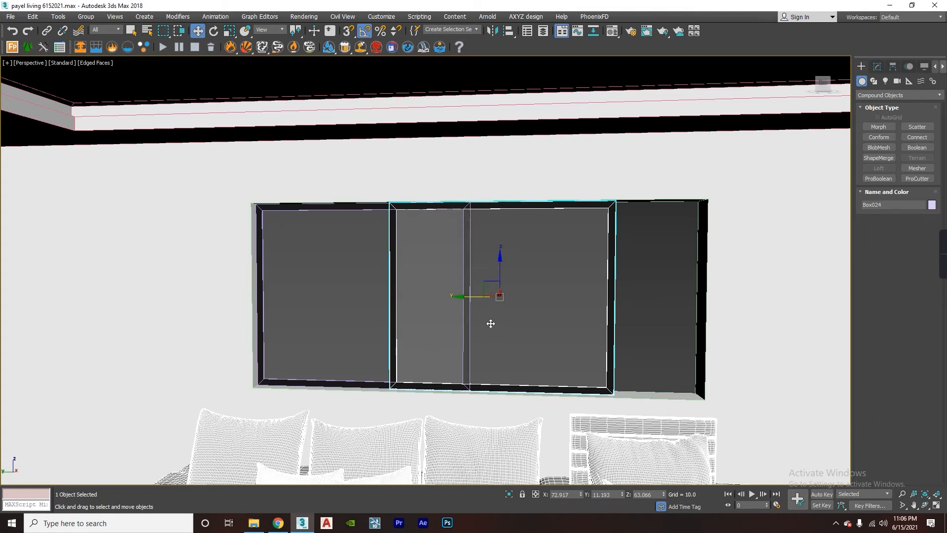
mouse_move(476, 300)
mouse_down()
mouse_move(514, 301)
mouse_move(486, 309)
mouse_up()
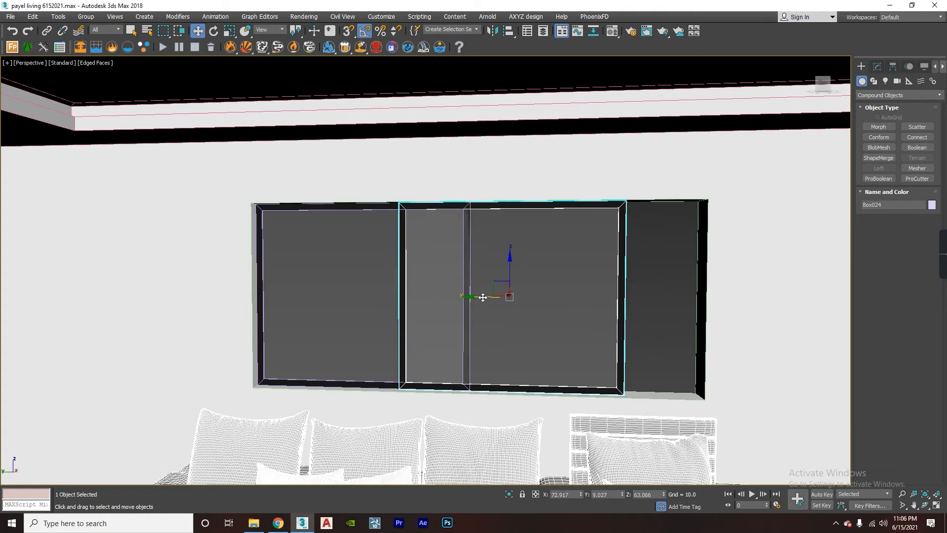
key(Delete)
Try narrowing the original framed window panel by scaling its width and undo the scaling.
click(408, 287)
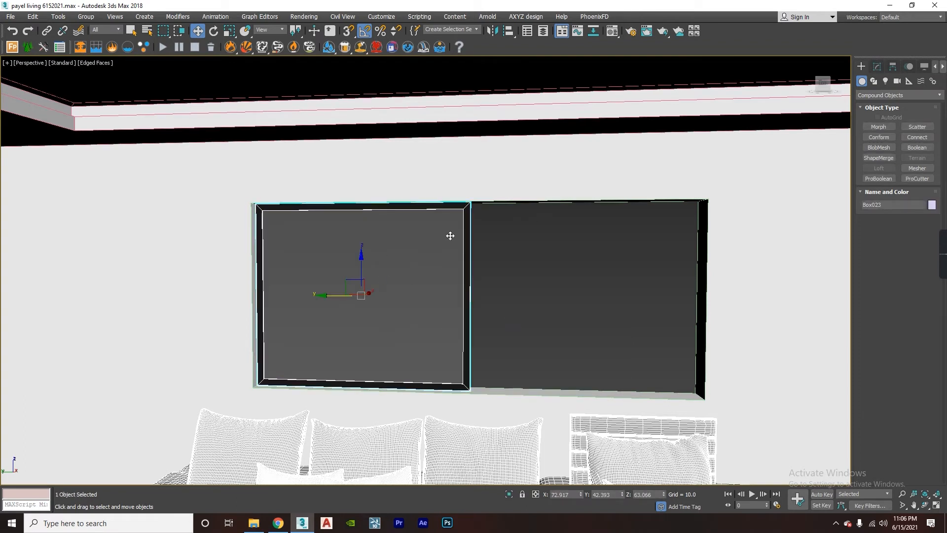
click(230, 32)
drag(399, 302, 356, 306)
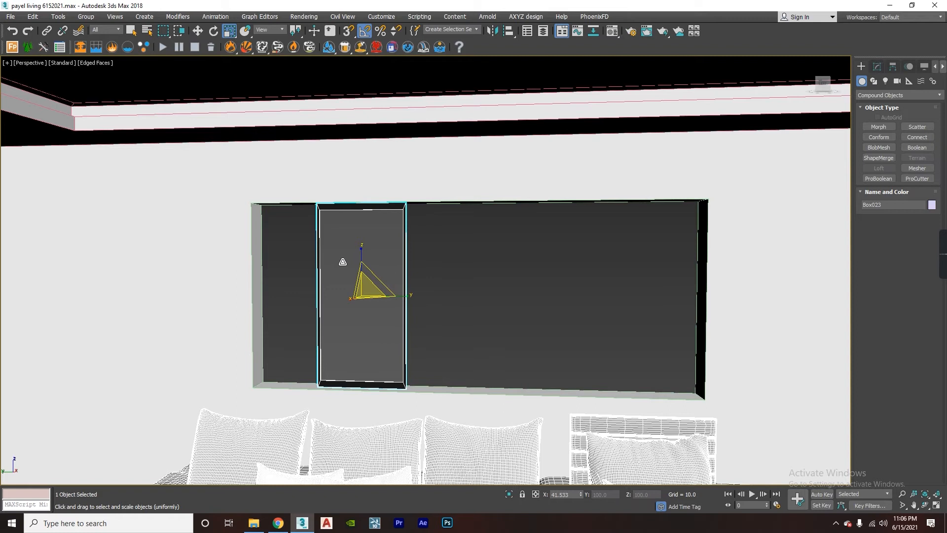
key(ctrl+z)
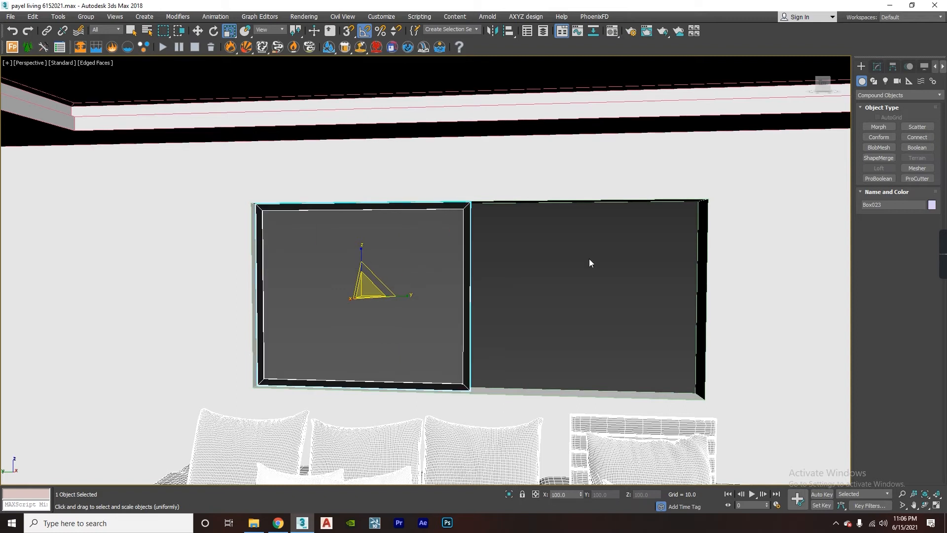
Narrow the framed window panel by moving the eight vertices of its inner side along Y to about 38.6, and leave vertex editing.
click(877, 66)
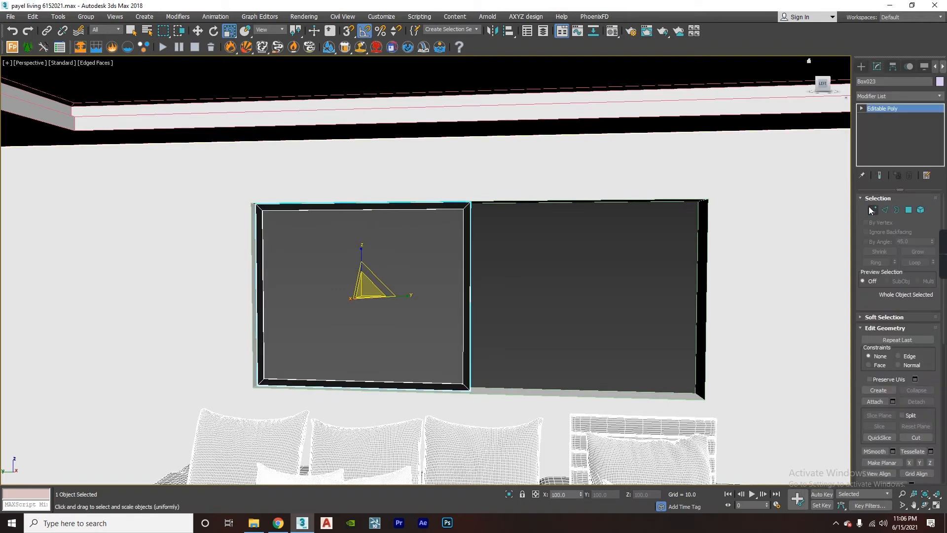
click(872, 210)
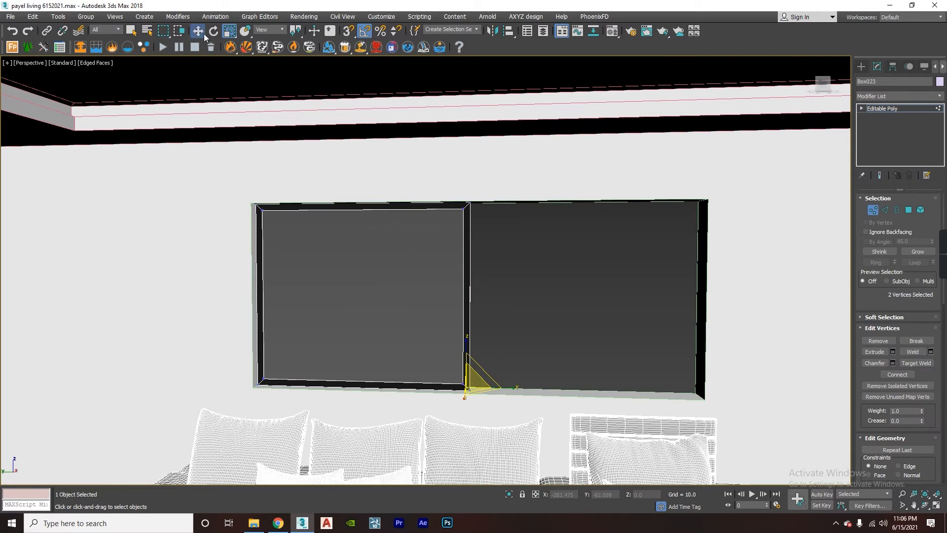
drag(501, 338, 541, 408)
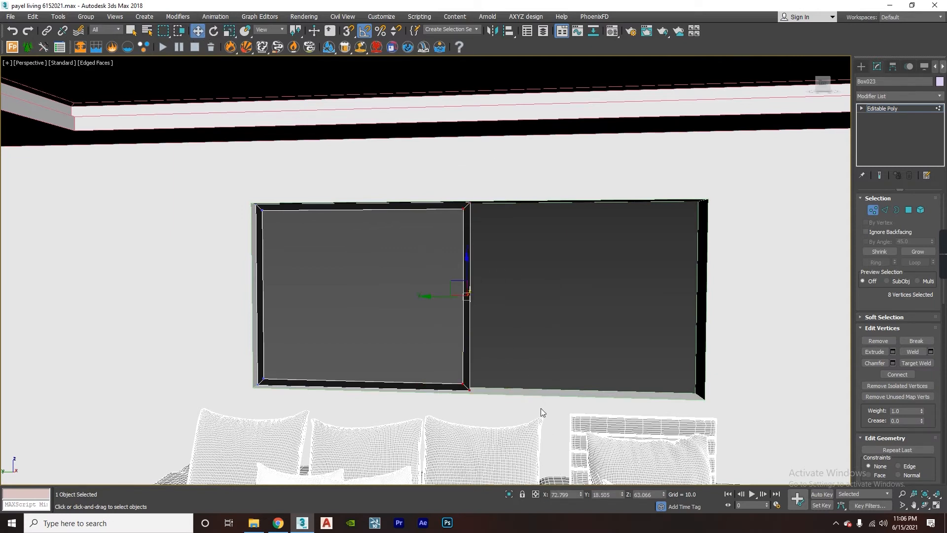
drag(442, 295, 355, 330)
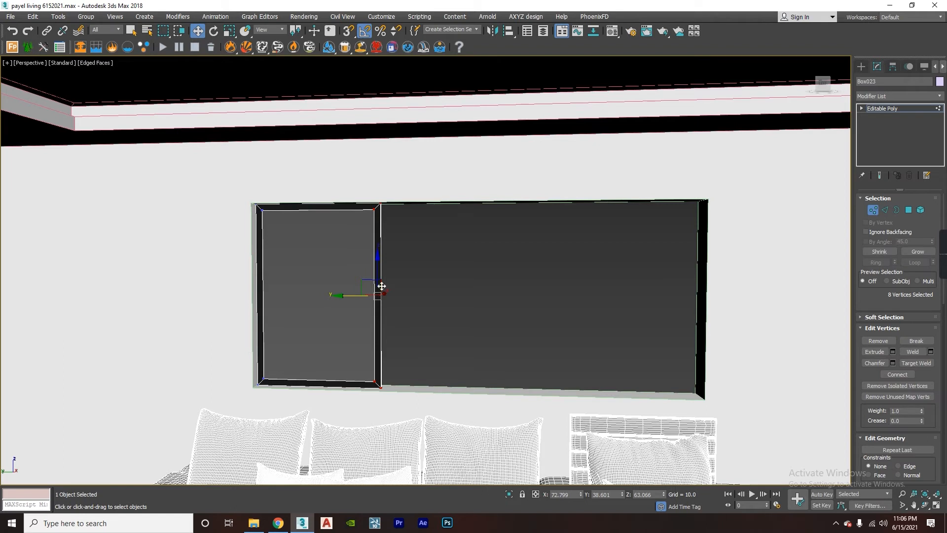
click(861, 66)
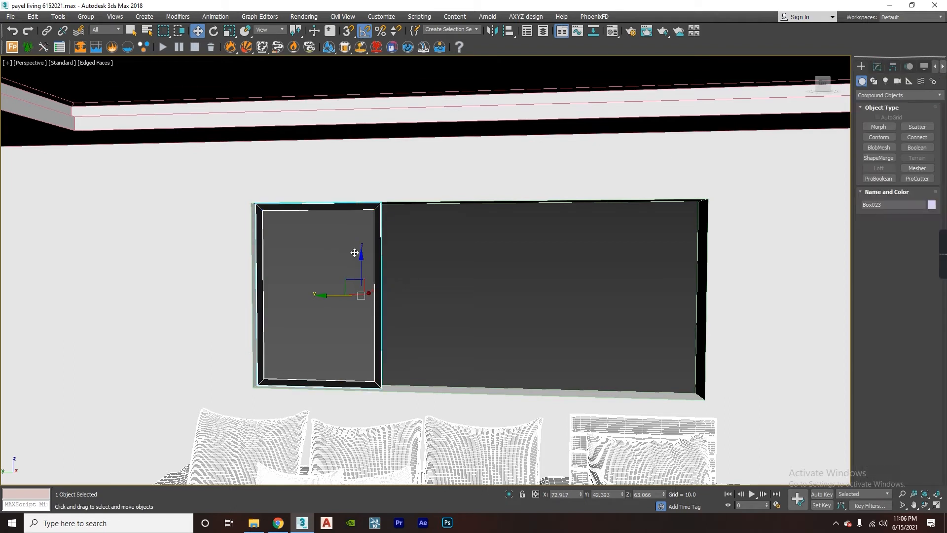
In the Top view, copy the narrowed window panel with an X offset of about 0.75.
key(alt+w)
middle_click(328, 260)
key(alt+w)
scroll(655, 267, up, 3)
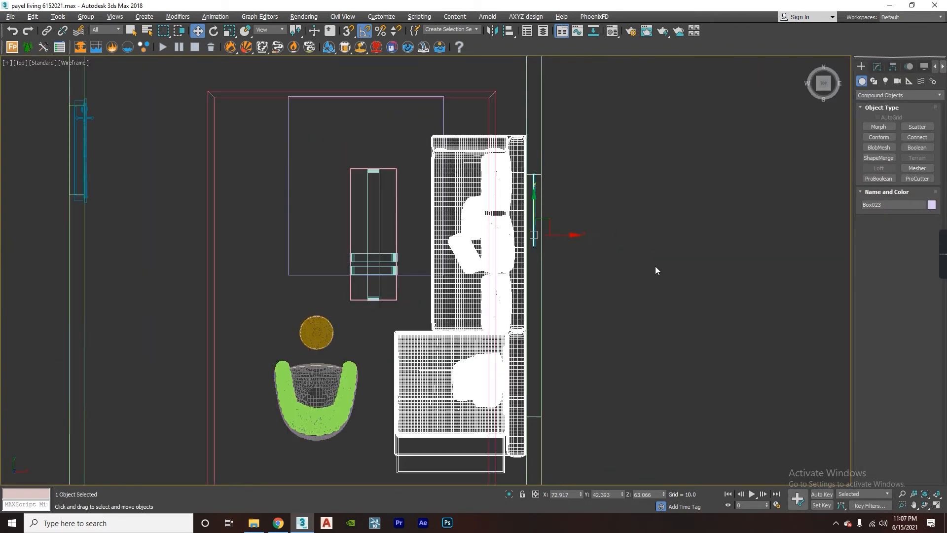
scroll(569, 245, up, 4)
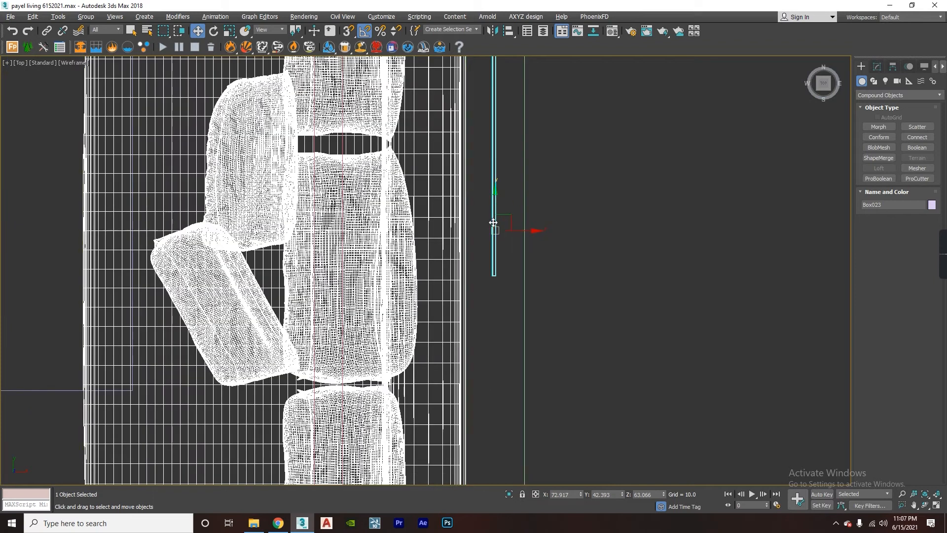
middle_drag(493, 222, 413, 322)
middle_drag(429, 238, 420, 279)
scroll(421, 280, down, 1)
scroll(420, 279, up, 1)
shift+drag(427, 373, 432, 374)
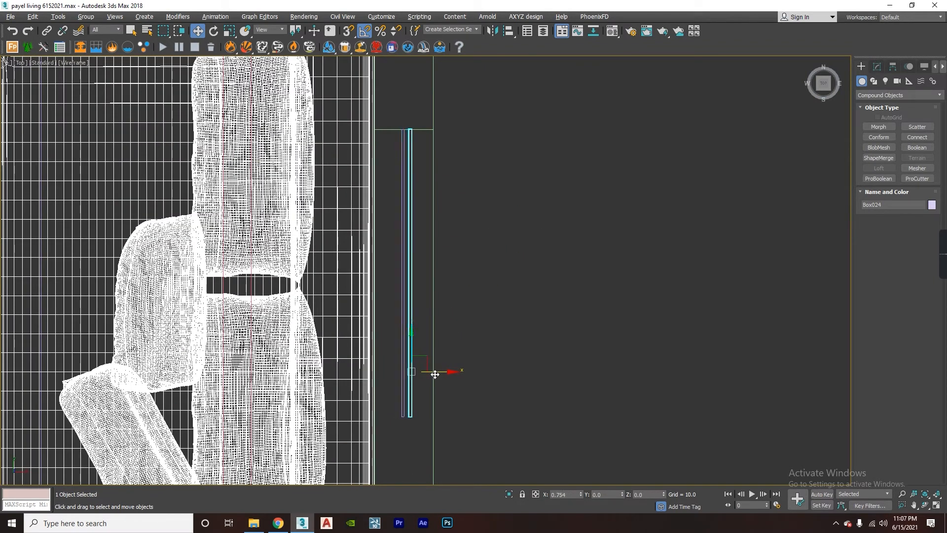
shift+drag(434, 374, 437, 372)
click(478, 306)
Move the copied window panel along the opening to about Y 14.45, slightly overlapping the first panel.
scroll(437, 328, down, 5)
middle_drag(438, 329, 413, 227)
drag(401, 189, 424, 291)
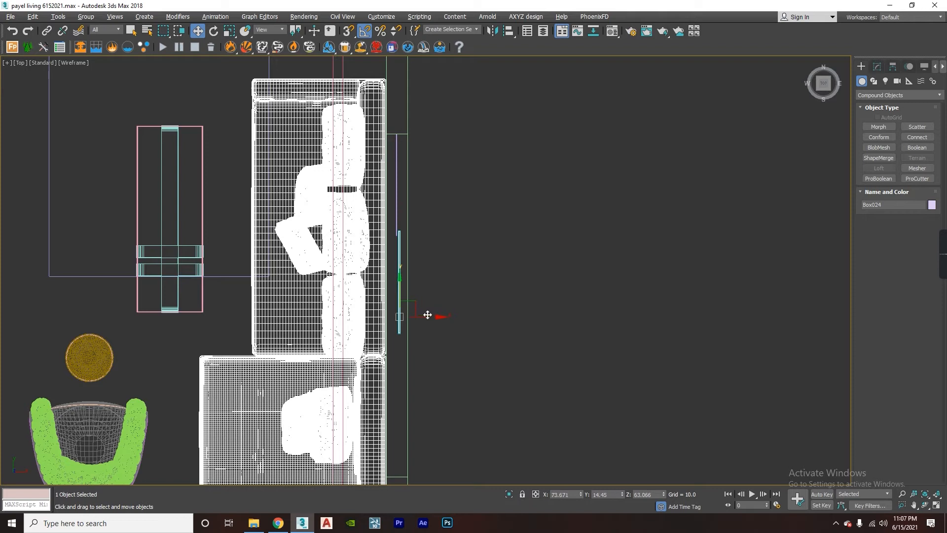
Copy the second window panel to about X 72.1, Y -14.4 as a third panel and return to the Perspective view.
scroll(436, 276, up, 4)
mouse_move(433, 236)
shift+mouse_down()
mouse_move(423, 251)
mouse_move(439, 251)
mouse_move(468, 299)
shift+mouse_up()
click(474, 305)
scroll(457, 274, down, 5)
key(p)
mouse_move(511, 326)
alt+middle_down()
mouse_move(460, 317)
mouse_move(500, 333)
mouse_move(556, 332)
mouse_move(555, 317)
alt+middle_up()
scroll(526, 345, up, 6)
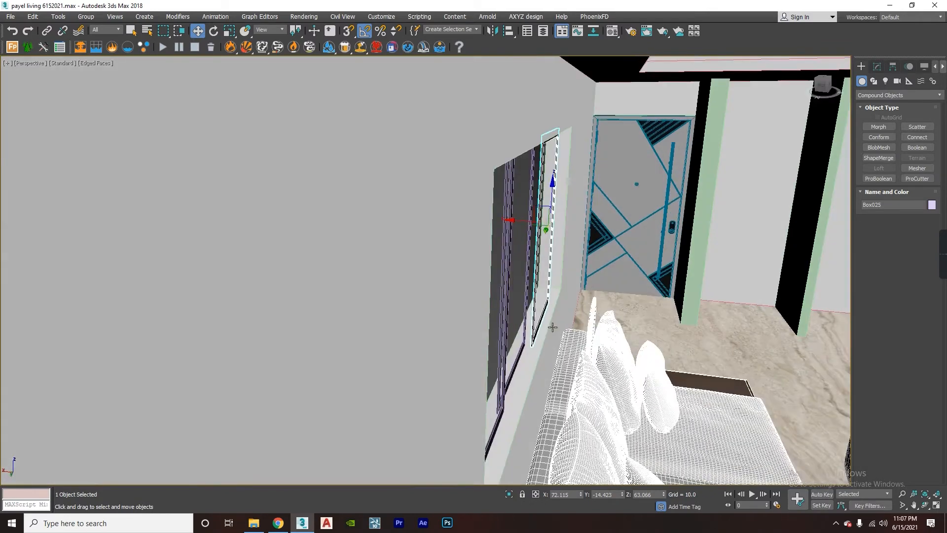
Add the two neighbouring framed window panels to the selection alongside the third panel.
scroll(519, 341, up, 5)
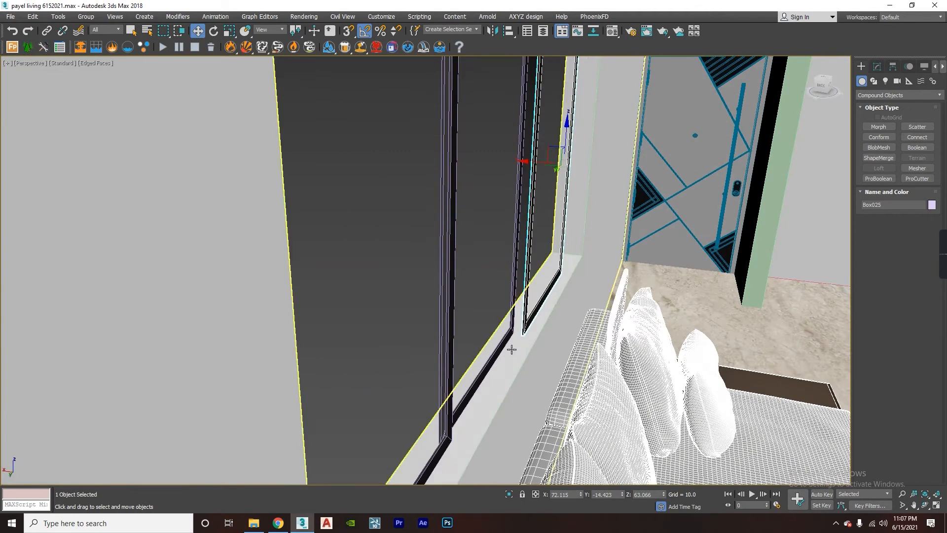
scroll(518, 316, down, 5)
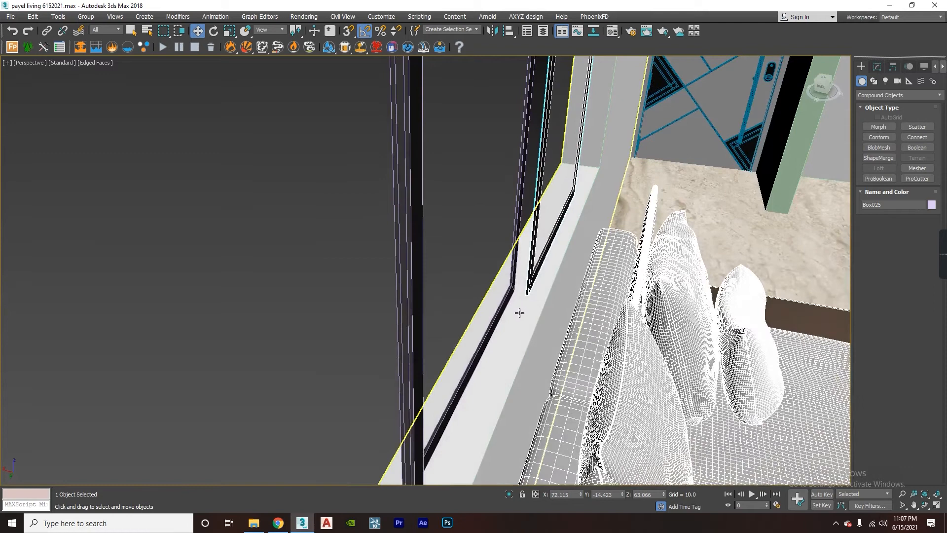
scroll(525, 319, up, 4)
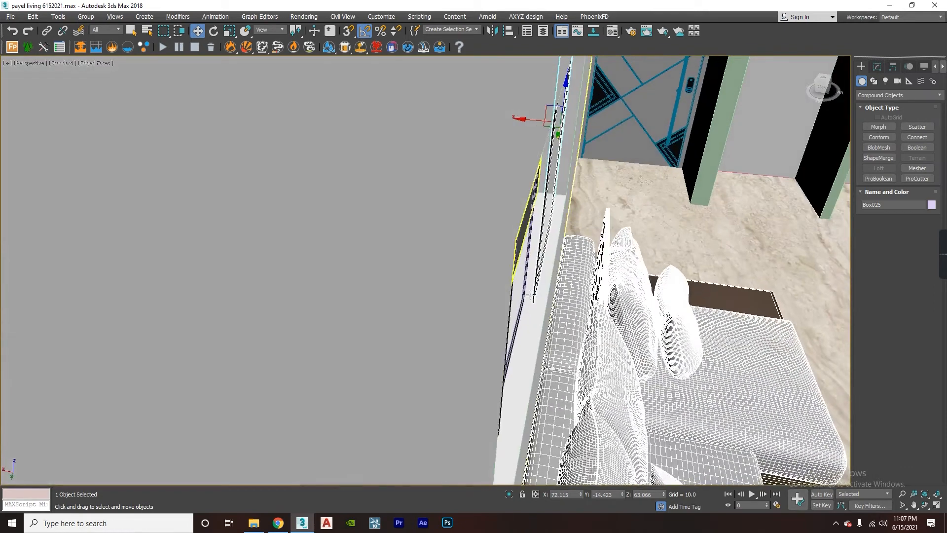
alt+middle_drag(539, 297, 473, 303)
ctrl+click(360, 217)
ctrl+click(181, 221)
mouse_move(473, 302)
alt+middle_down()
mouse_move(530, 279)
mouse_move(491, 296)
alt+middle_up()
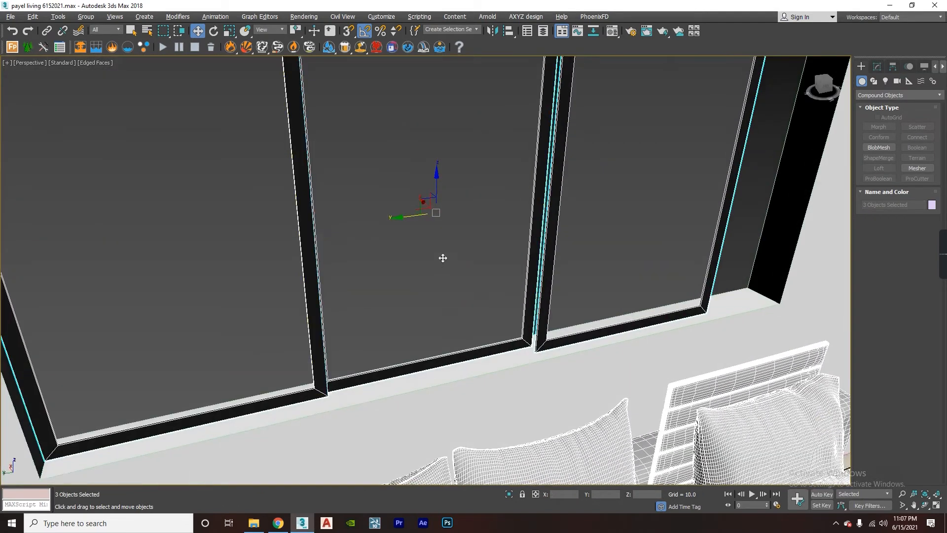
In the Top view, try scaling the three window panels along X about their common selection center.
key(alt+w)
key(alt+w)
click(230, 31)
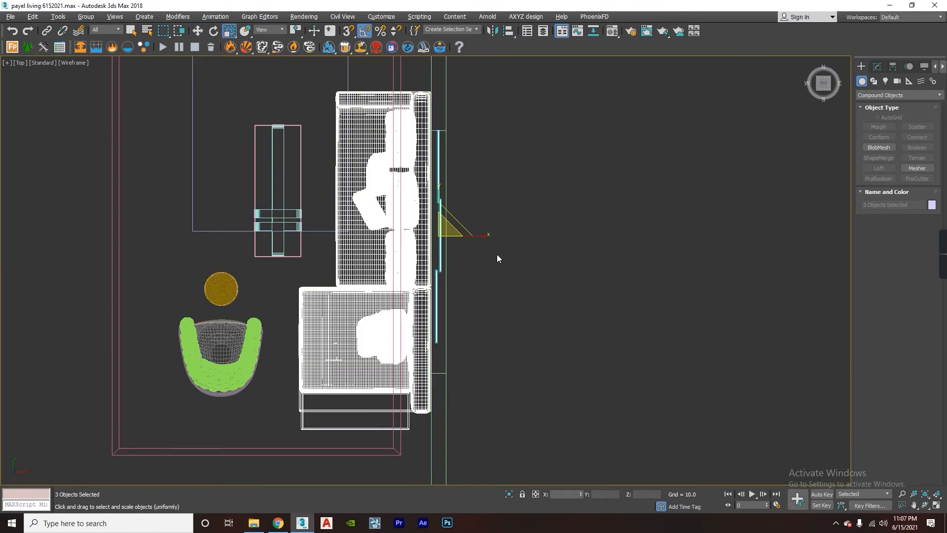
scroll(474, 242, up, 3)
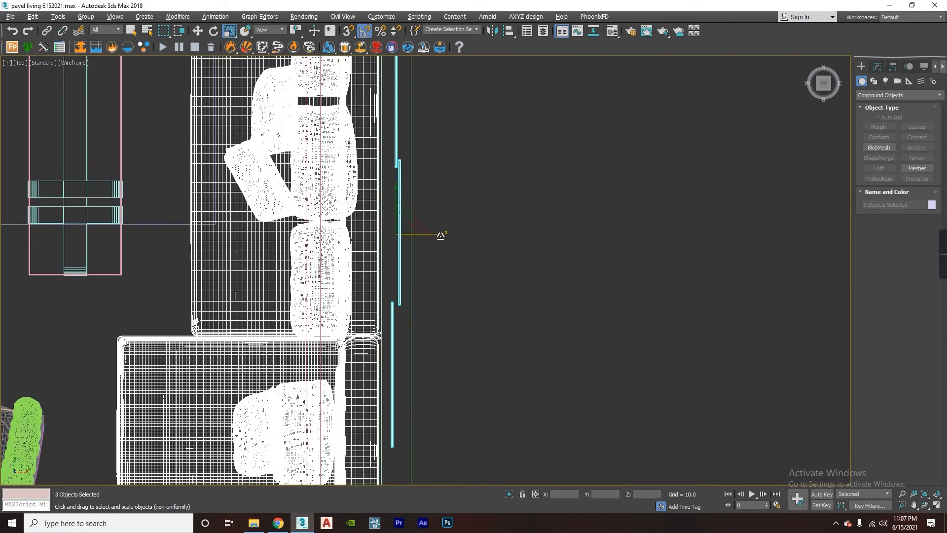
drag(439, 232, 512, 237)
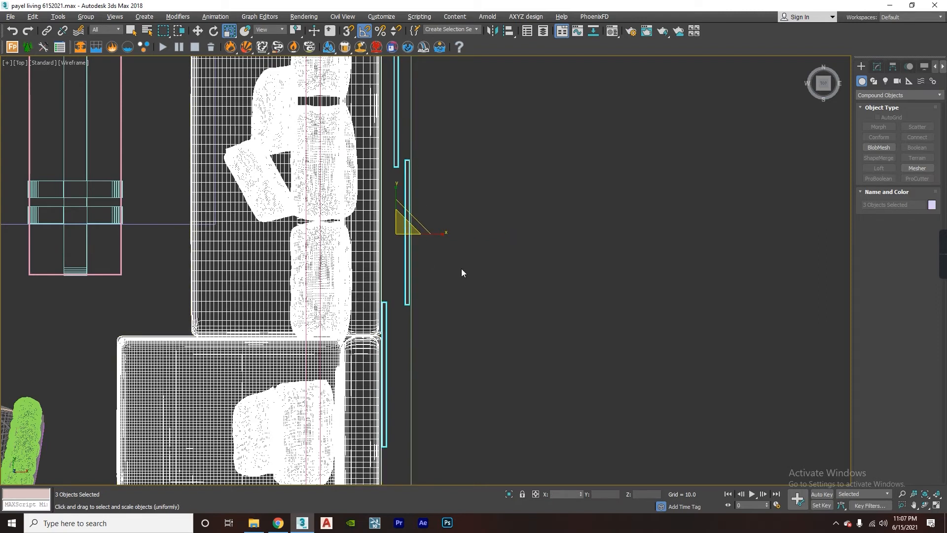
drag(407, 249, 425, 243)
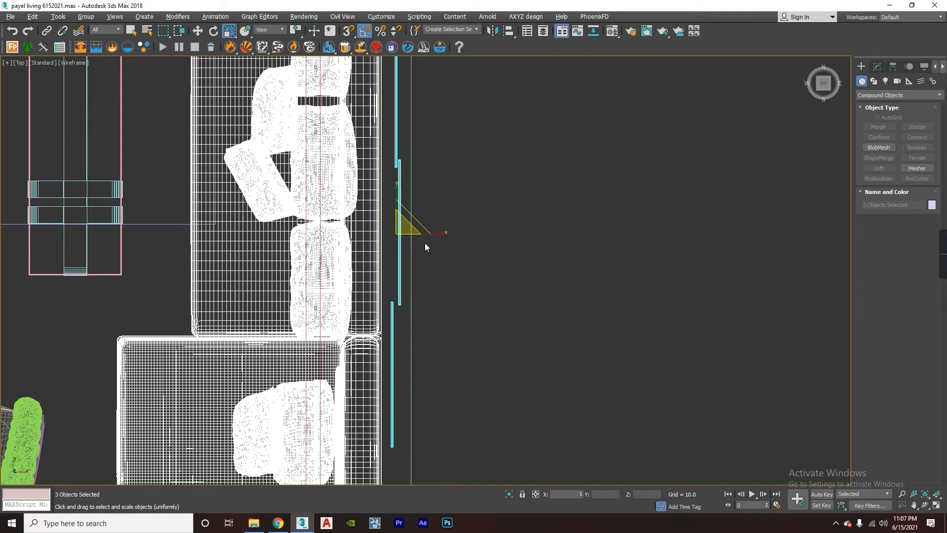
Set the transform center to Use Pivot Point Center so each selected panel scales about its own pivot.
click(230, 33)
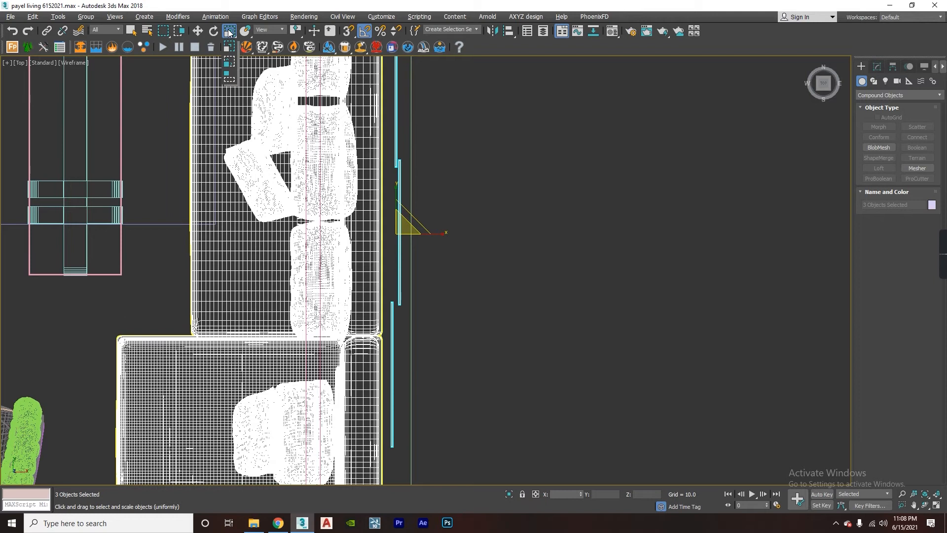
click(231, 31)
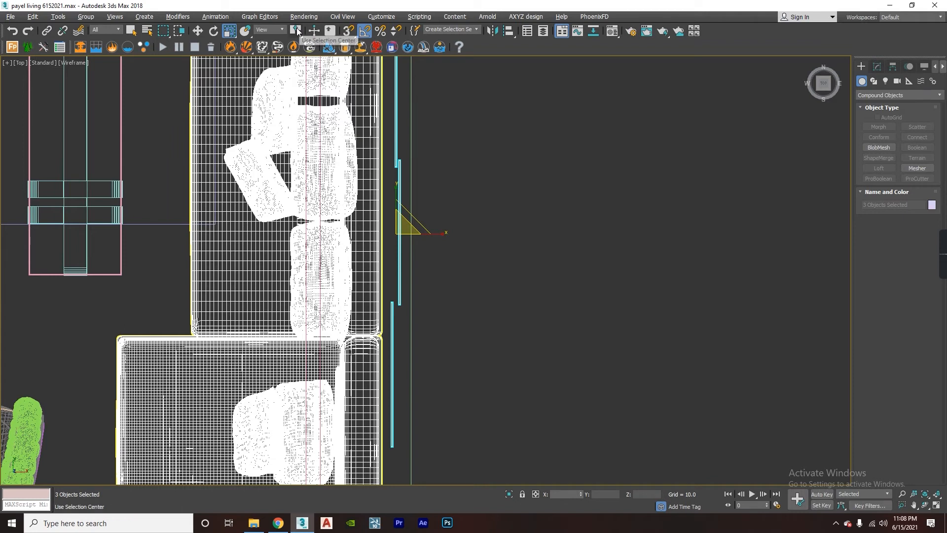
click(298, 31)
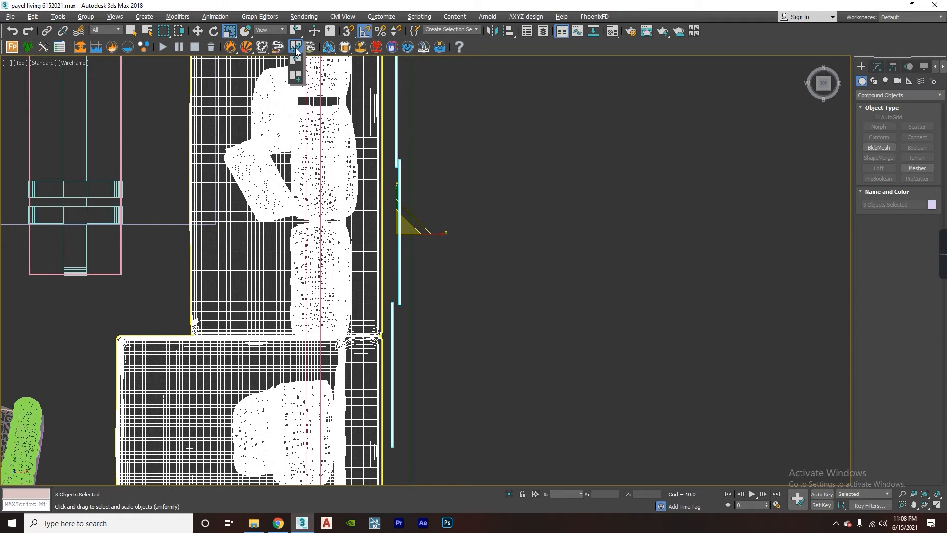
click(295, 48)
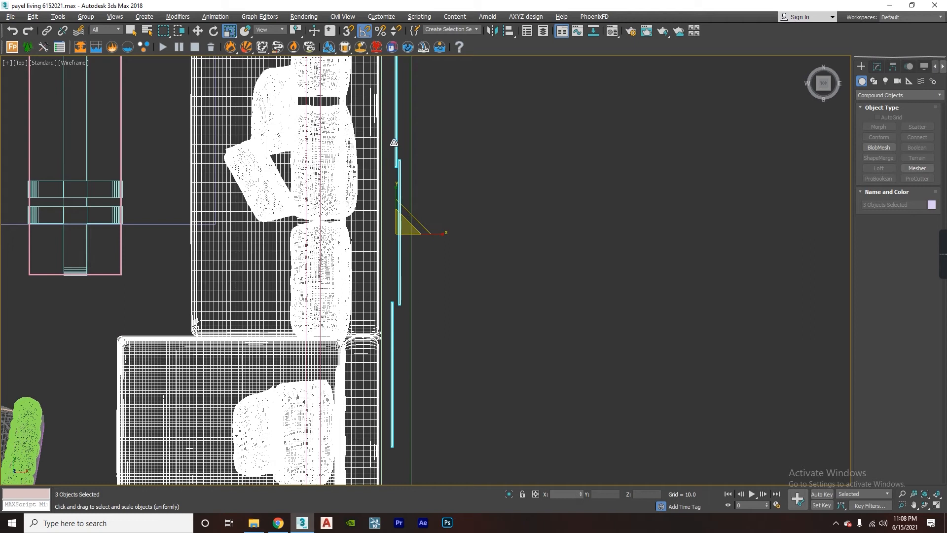
drag(295, 32, 301, 47)
Thicken the three window panels by scaling them along X about their own pivots, and return to the Move tool.
scroll(429, 206, down, 4)
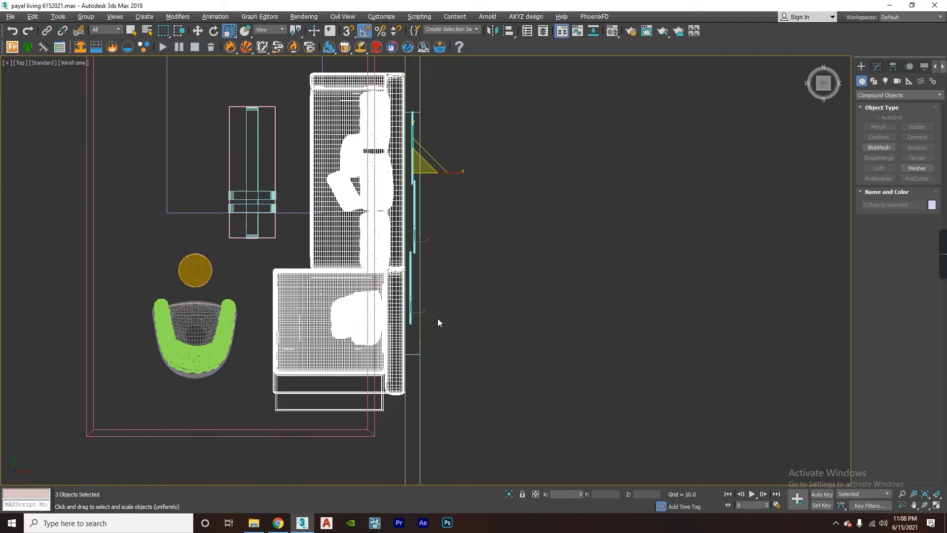
scroll(443, 309, up, 4)
middle_drag(418, 283, 388, 394)
scroll(388, 394, down, 2)
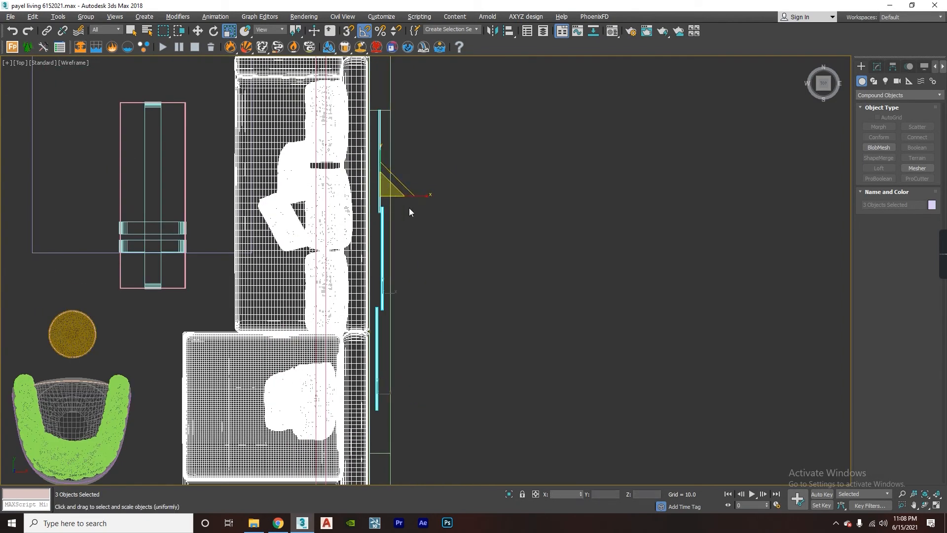
drag(421, 196, 572, 218)
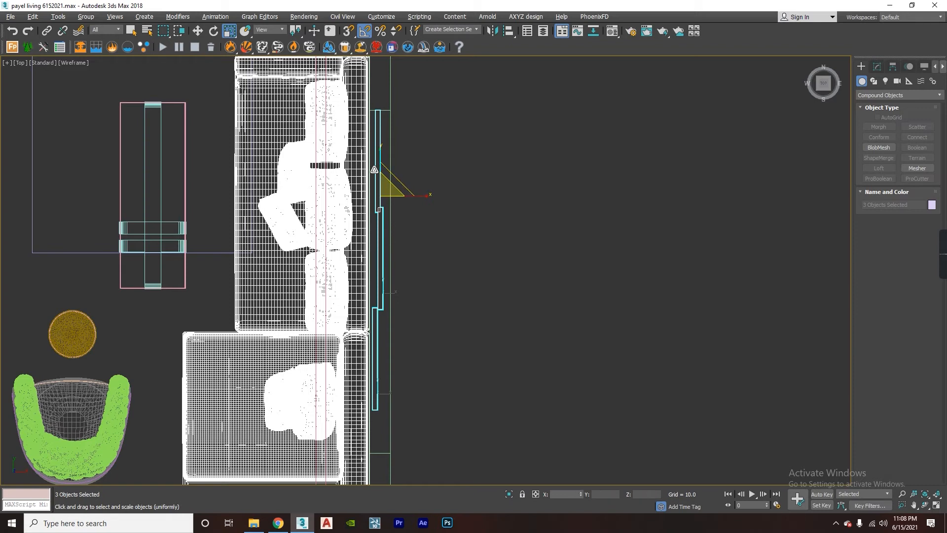
click(198, 31)
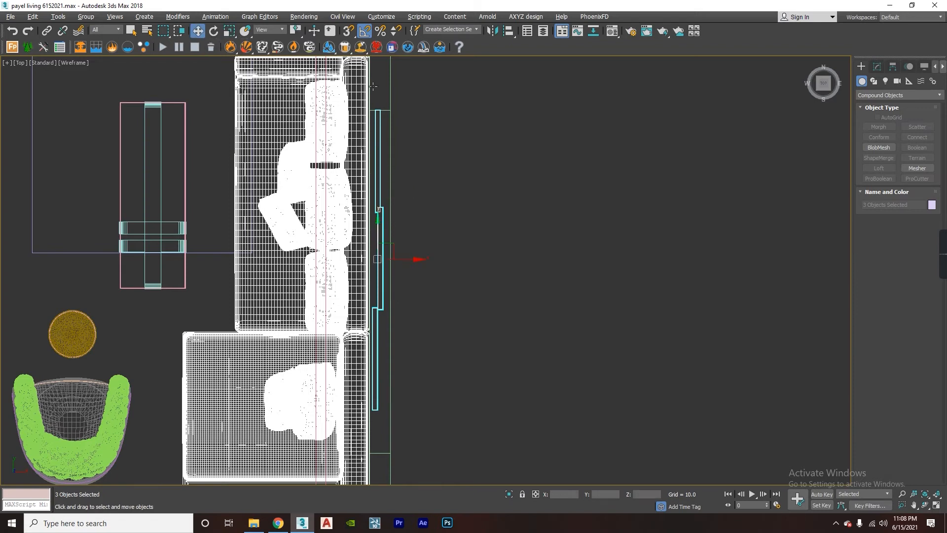
Examine the thickened window frames, their overlaps and lower corners in the Perspective view.
scroll(385, 286, up, 4)
key(alt+w)
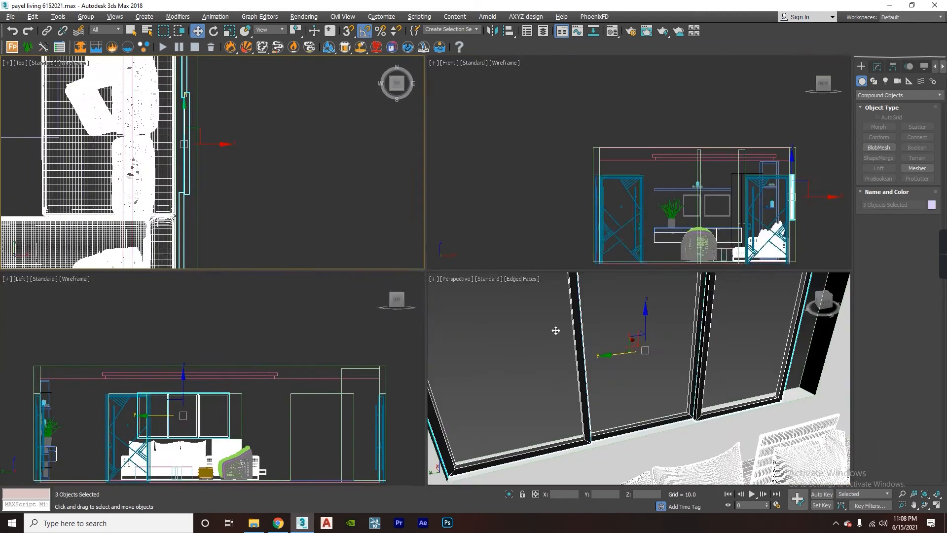
middle_click(556, 330)
key(alt+w)
alt+middle_drag(513, 299, 572, 283)
scroll(572, 282, down, 4)
scroll(567, 280, up, 10)
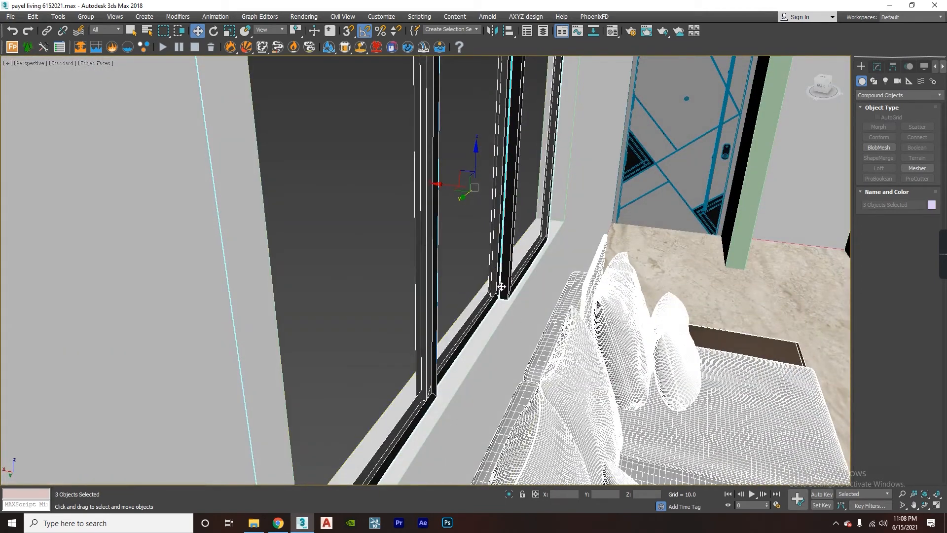
alt+middle_drag(498, 322, 479, 291)
scroll(357, 268, down, 3)
alt+middle_drag(478, 291, 538, 301)
scroll(468, 332, up, 5)
scroll(487, 324, down, 3)
alt+middle_drag(409, 232, 535, 345)
scroll(536, 329, up, 3)
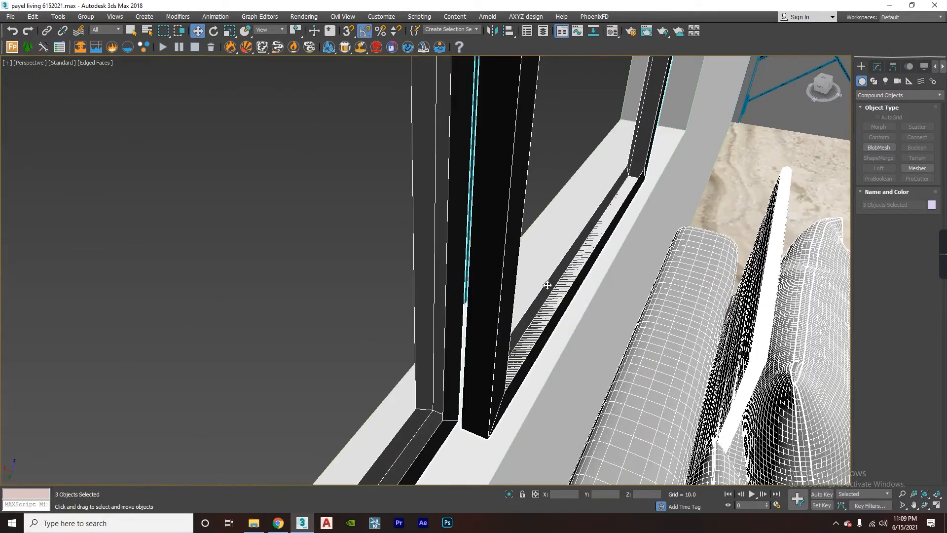
middle_drag(544, 296, 474, 292)
middle_drag(456, 359, 455, 231)
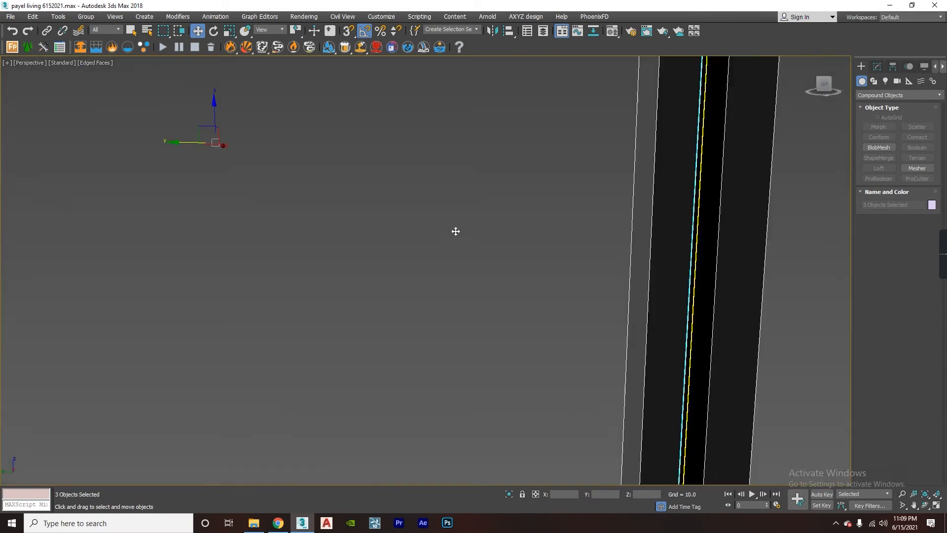
scroll(464, 236, down, 7)
alt+middle_drag(551, 253, 511, 273)
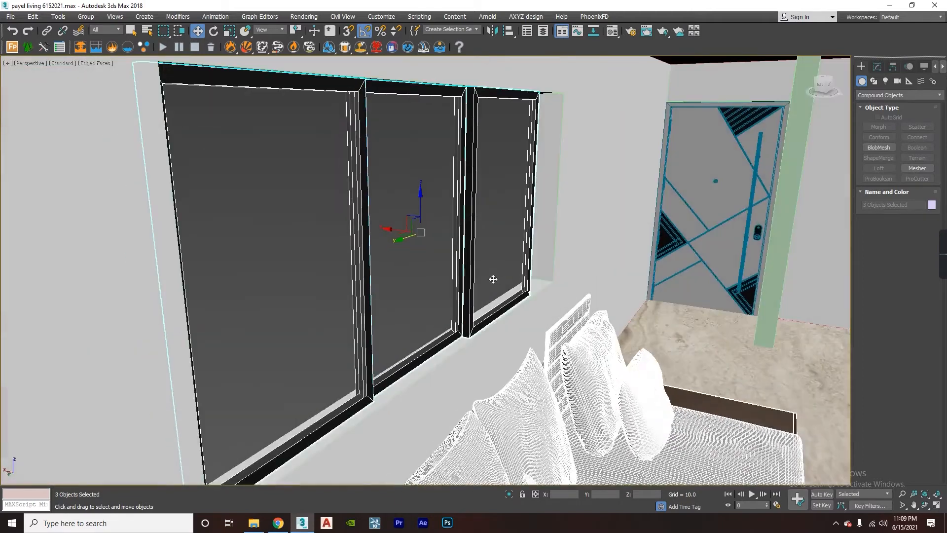
scroll(454, 298, up, 4)
middle_drag(455, 298, 380, 249)
scroll(434, 274, down, 3)
scroll(369, 285, up, 5)
alt+middle_drag(370, 286, 434, 263)
middle_drag(434, 262, 539, 294)
scroll(452, 253, down, 4)
Delete the second and third window panels and select the remaining first panel.
click(539, 294)
click(703, 193)
ctrl+click(441, 219)
key(Delete)
click(283, 205)
middle_drag(283, 205, 506, 246)
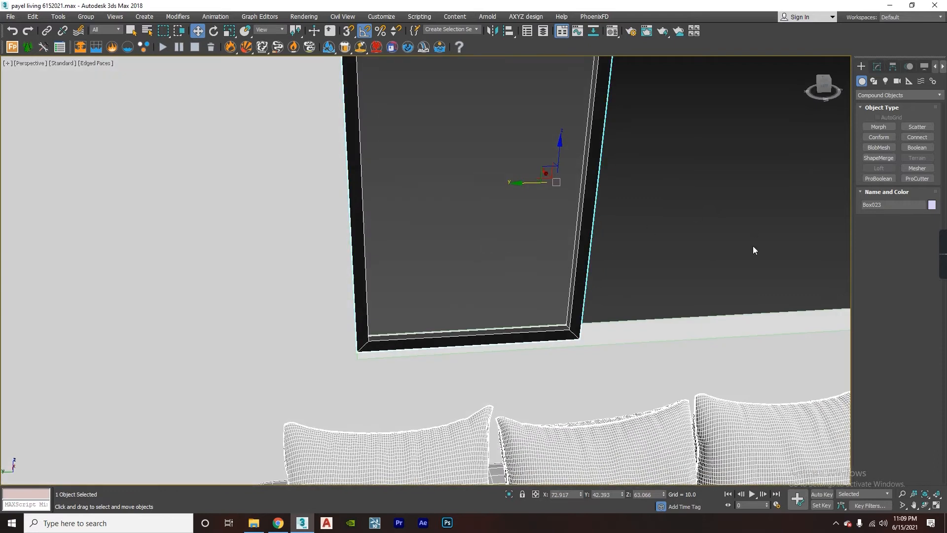
Examine the remaining window panel's frame and its fit in the opening from inside and outside the room.
alt+middle_drag(753, 250, 652, 282)
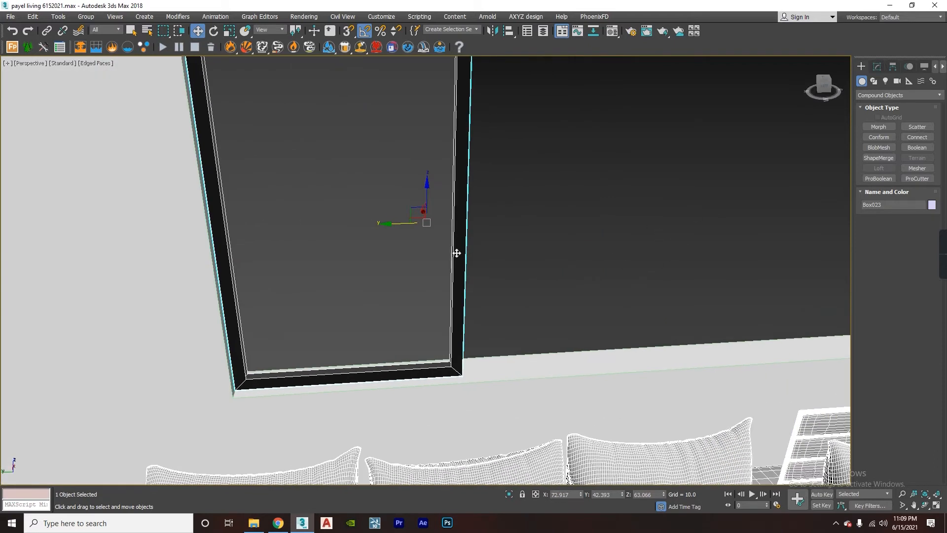
alt+middle_drag(457, 252, 487, 299)
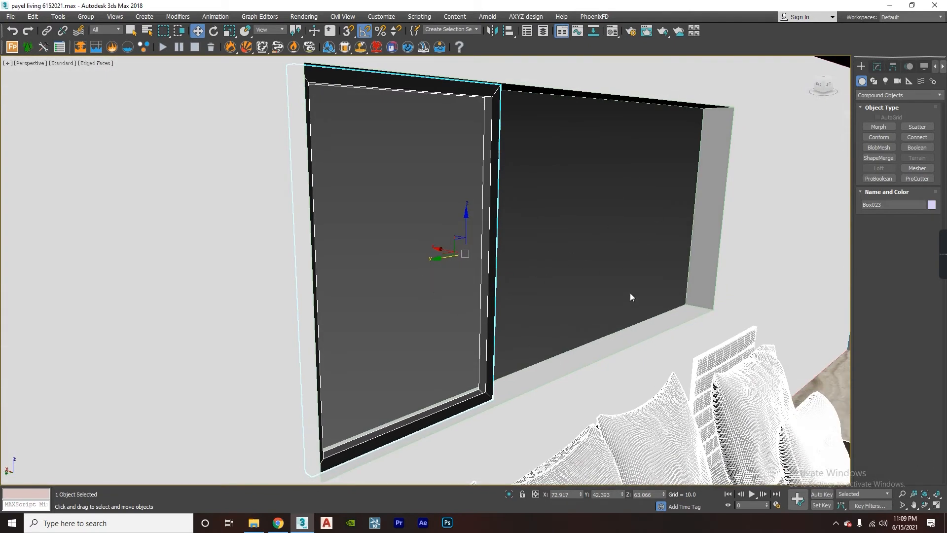
scroll(453, 316, up, 5)
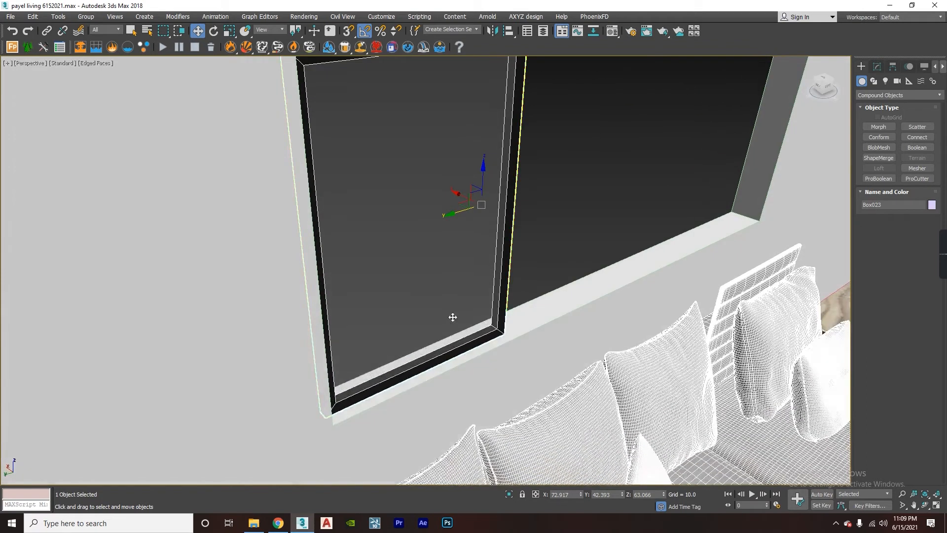
scroll(447, 316, up, 2)
alt+middle_drag(443, 330, 482, 339)
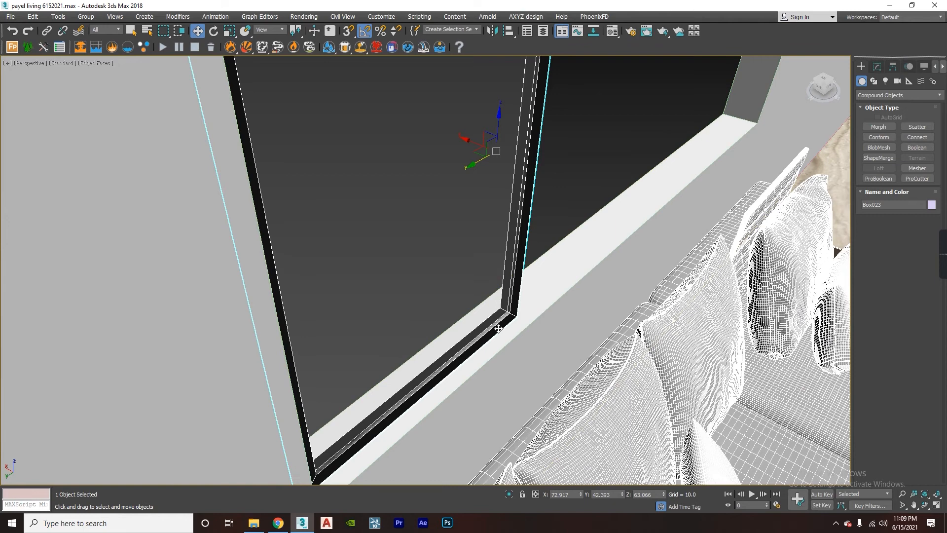
scroll(464, 315, up, 4)
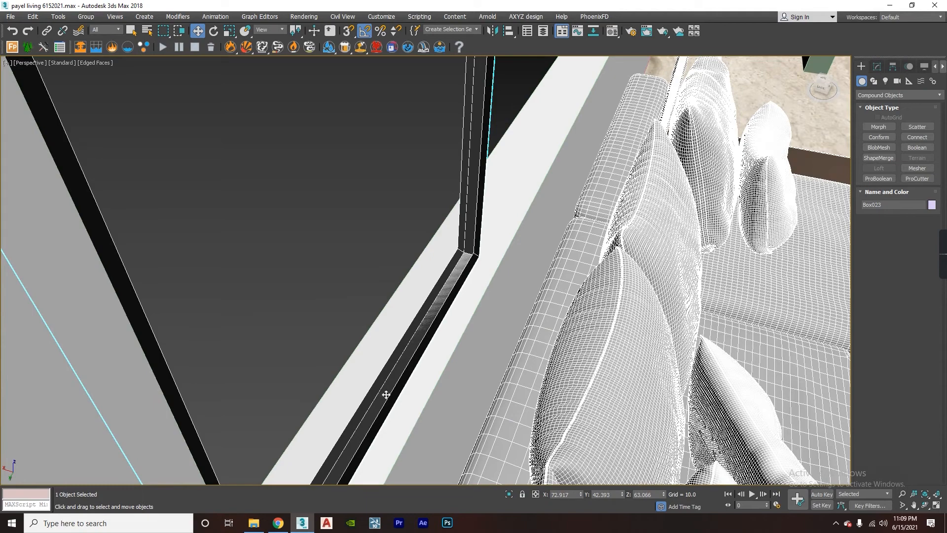
alt+middle_drag(425, 299, 390, 271)
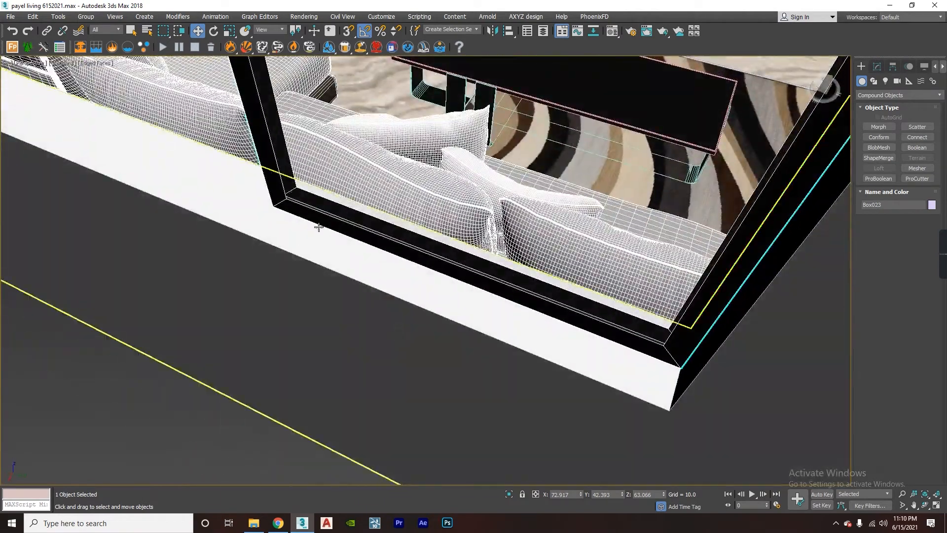
scroll(318, 226, down, 5)
scroll(248, 378, down, 4)
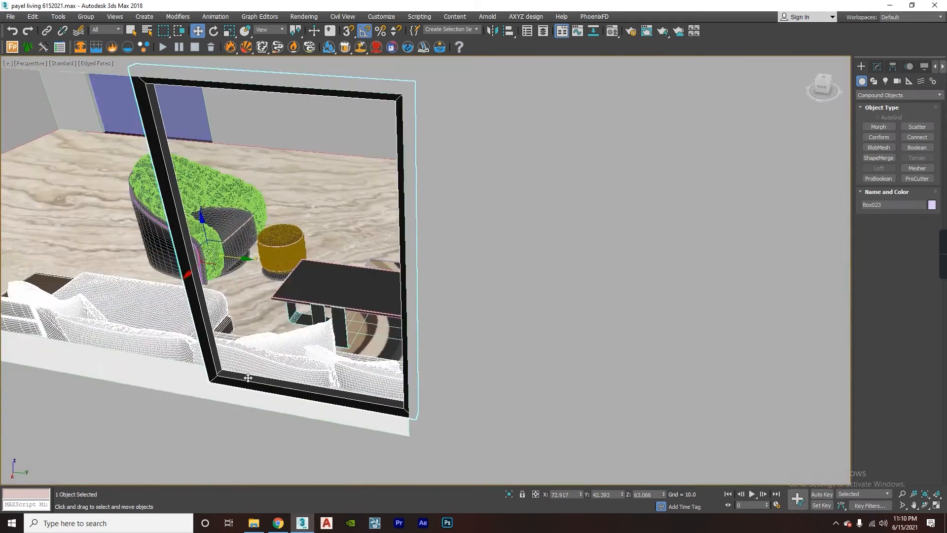
alt+middle_drag(248, 378, 271, 408)
scroll(270, 408, down, 3)
Enter polygon editing on the remaining window panel, select its two inner pane faces, and clear that selection.
click(876, 66)
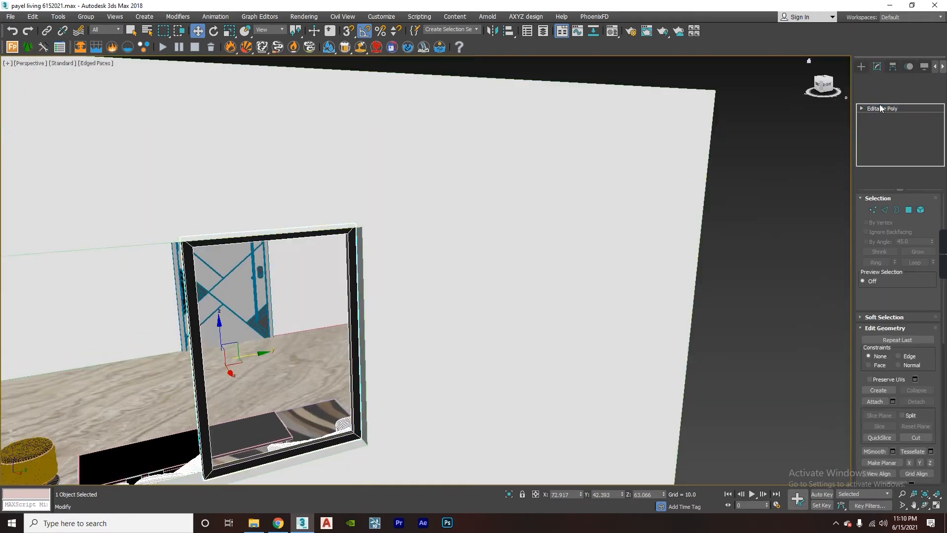
click(909, 210)
click(251, 294)
alt+middle_drag(307, 321, 349, 331)
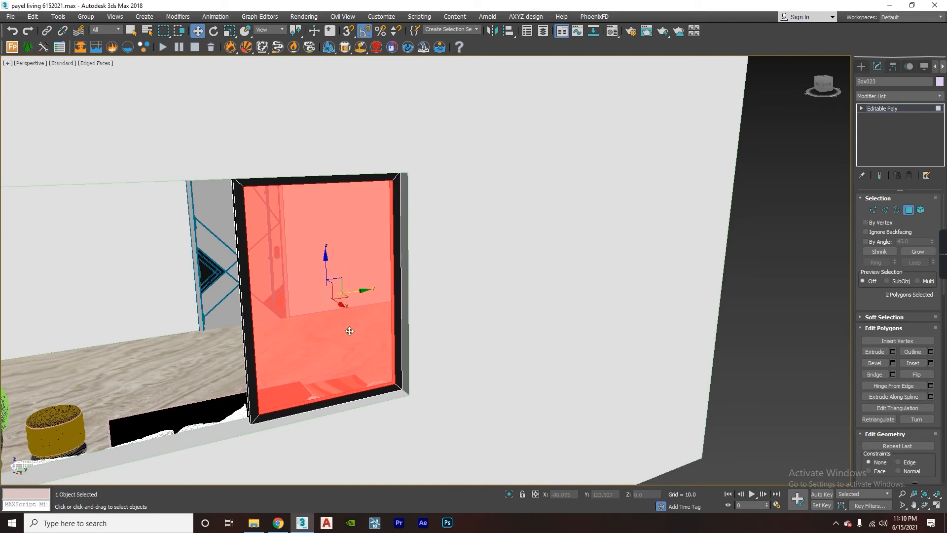
scroll(348, 306, up, 3)
alt+middle_drag(345, 289, 413, 318)
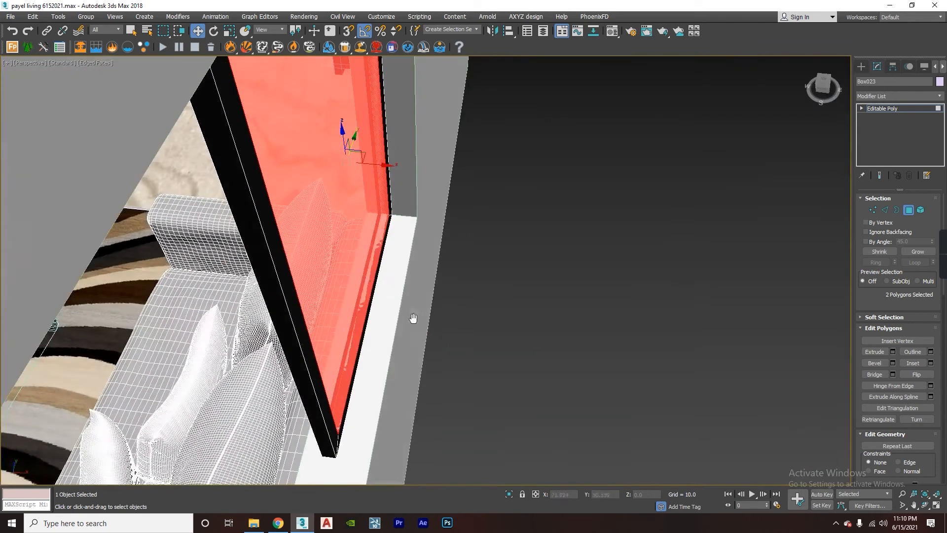
click(514, 261)
alt+middle_drag(335, 224, 337, 193)
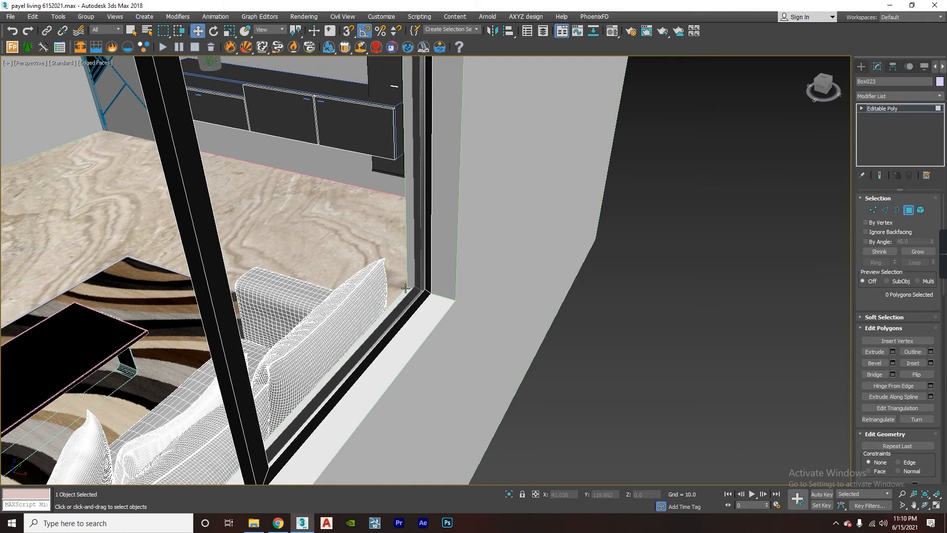
alt+middle_drag(251, 243, 322, 278)
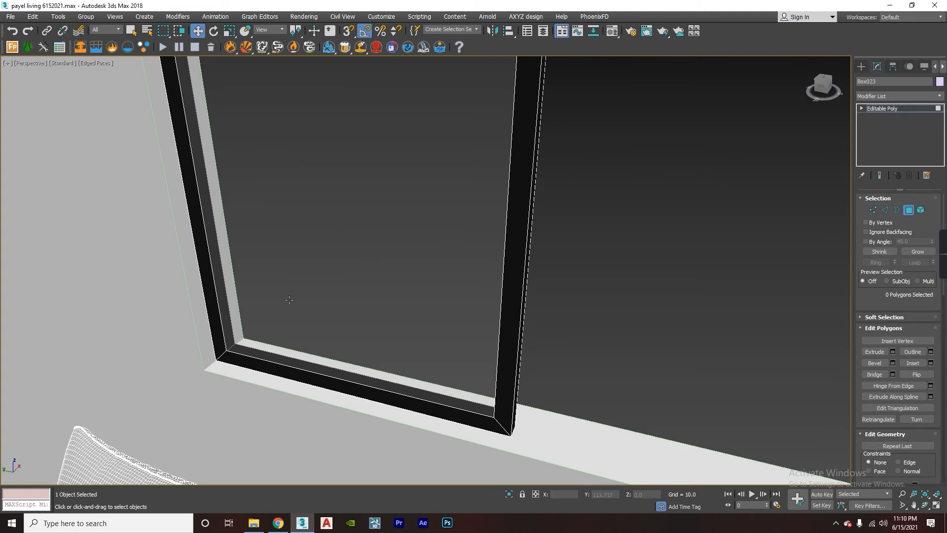
alt+middle_drag(296, 317, 267, 321)
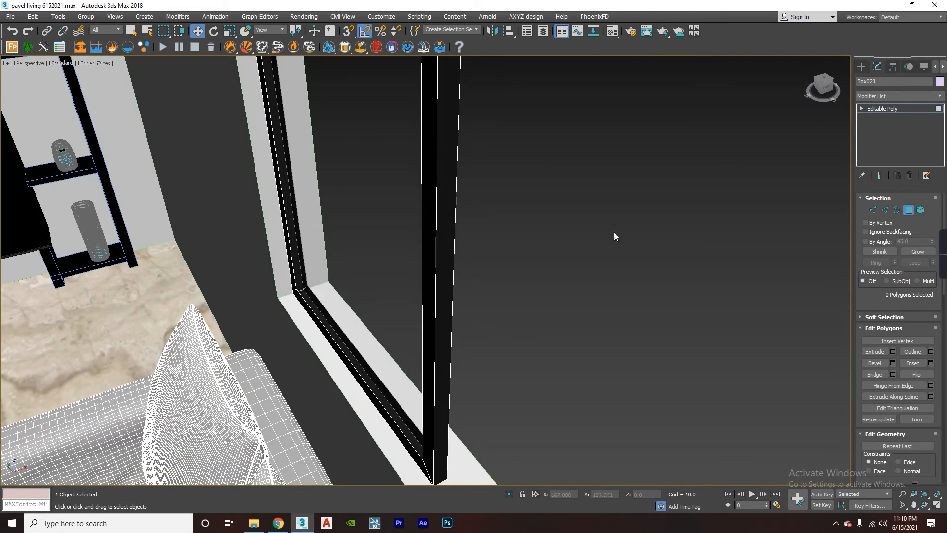
Select the two opposite pane faces of the remaining window panel, one on each side of the frame.
alt+middle_drag(420, 289, 361, 268)
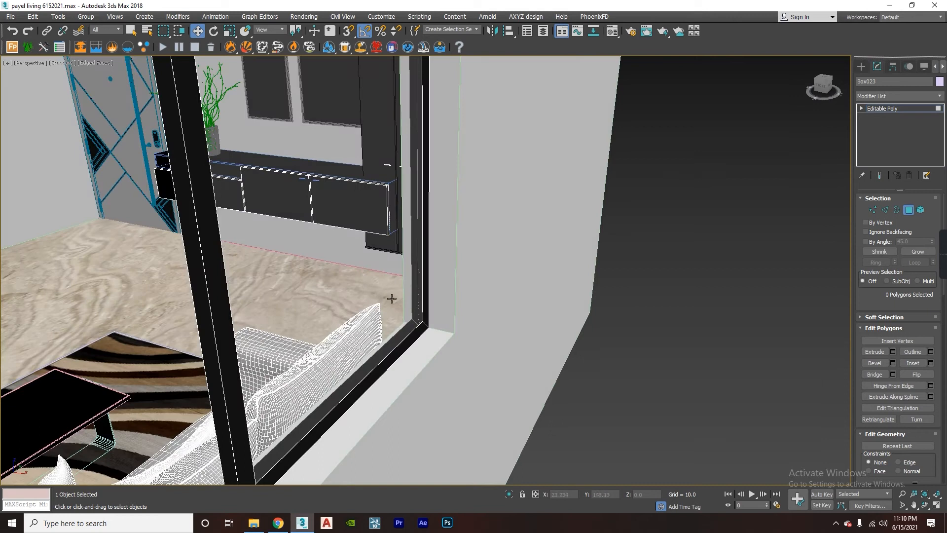
click(362, 265)
alt+middle_drag(365, 337, 120, 315)
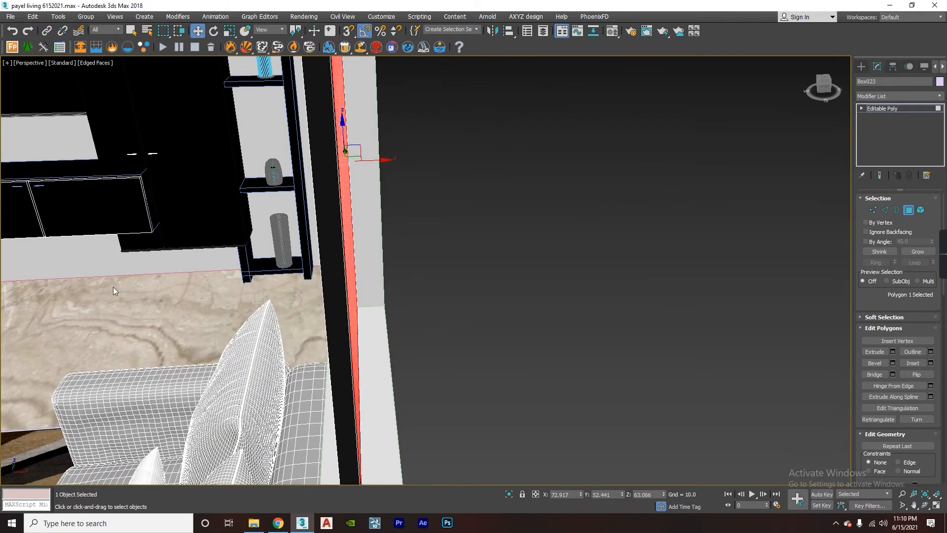
alt+middle_drag(325, 374, 345, 347)
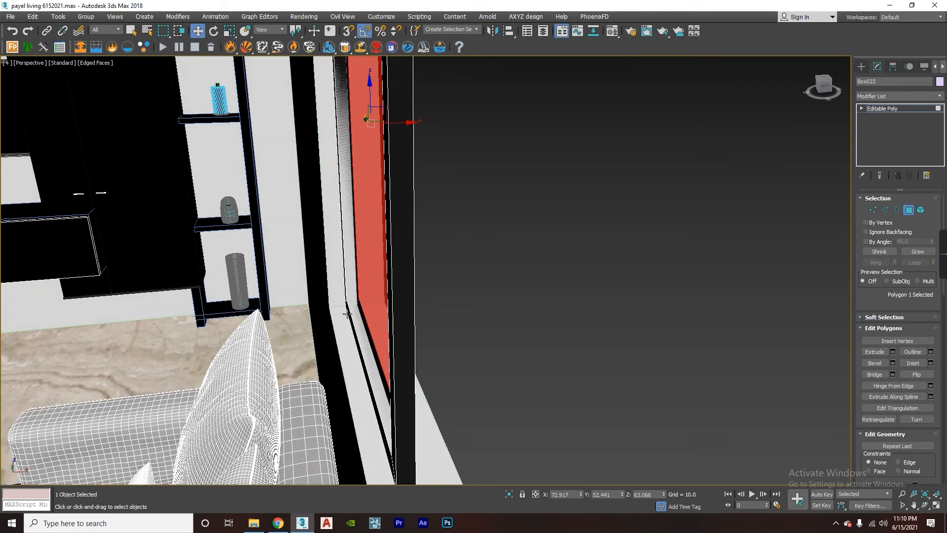
ctrl+click(350, 291)
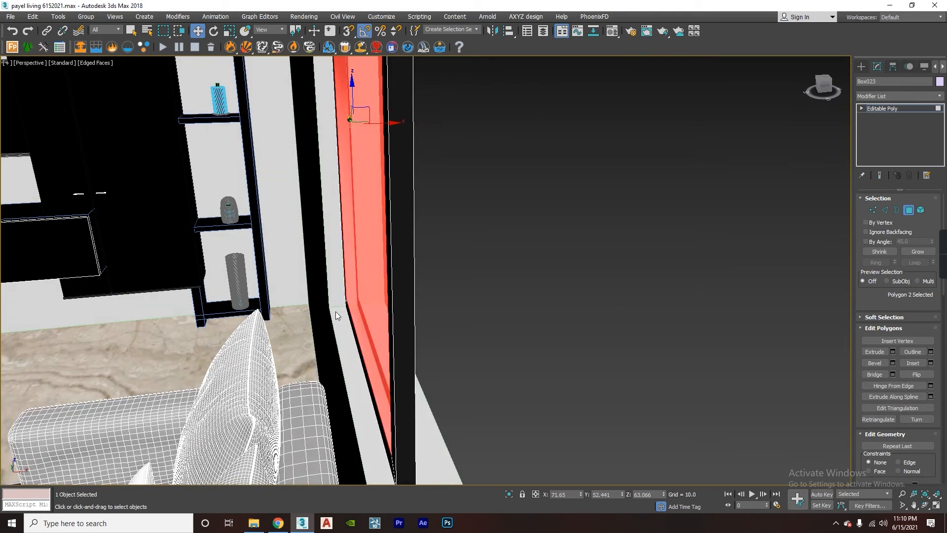
mouse_move(387, 300)
alt+middle_down()
mouse_move(461, 321)
mouse_move(392, 292)
alt+middle_up()
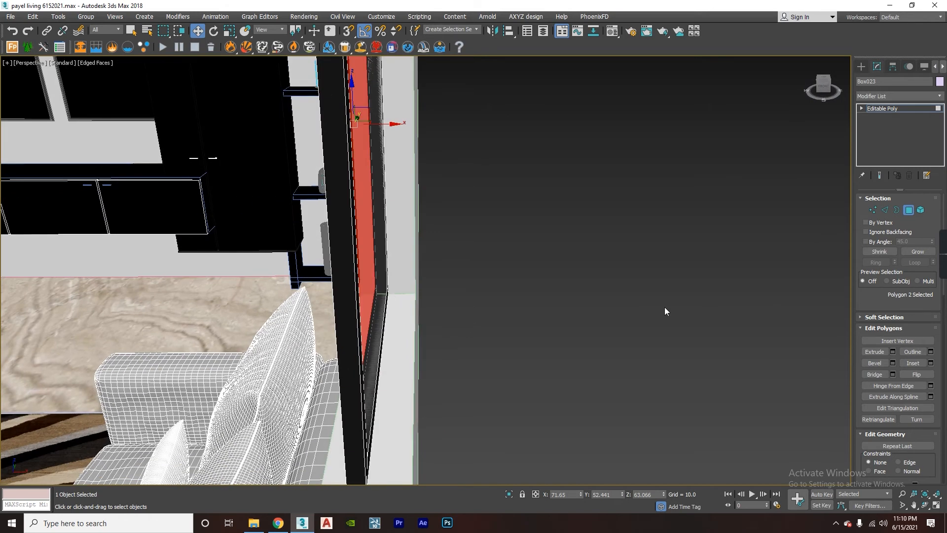
mouse_move(629, 311)
alt+middle_down()
mouse_move(637, 319)
mouse_move(620, 328)
alt+middle_up()
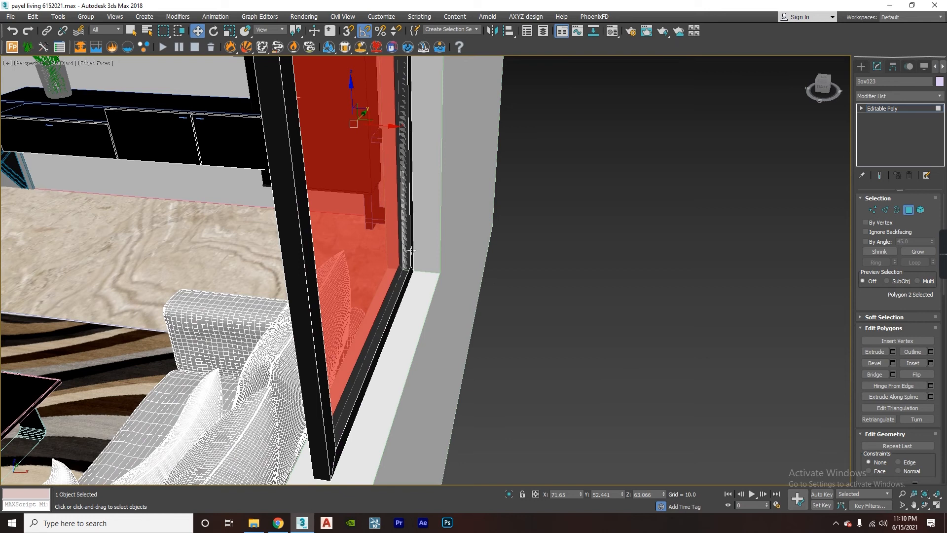
ctrl+click(375, 256)
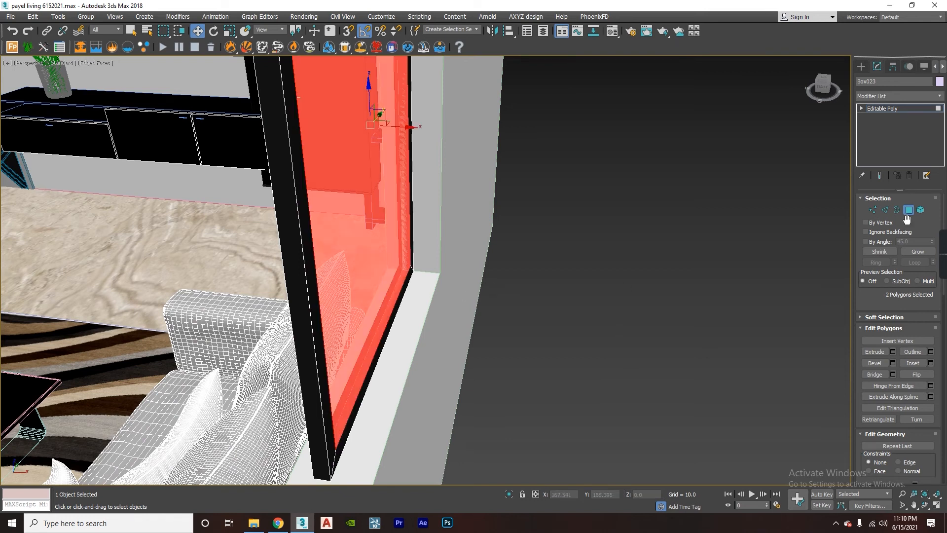
Start an Extrude on the two selected pane faces and set its height to -0.118.
click(893, 351)
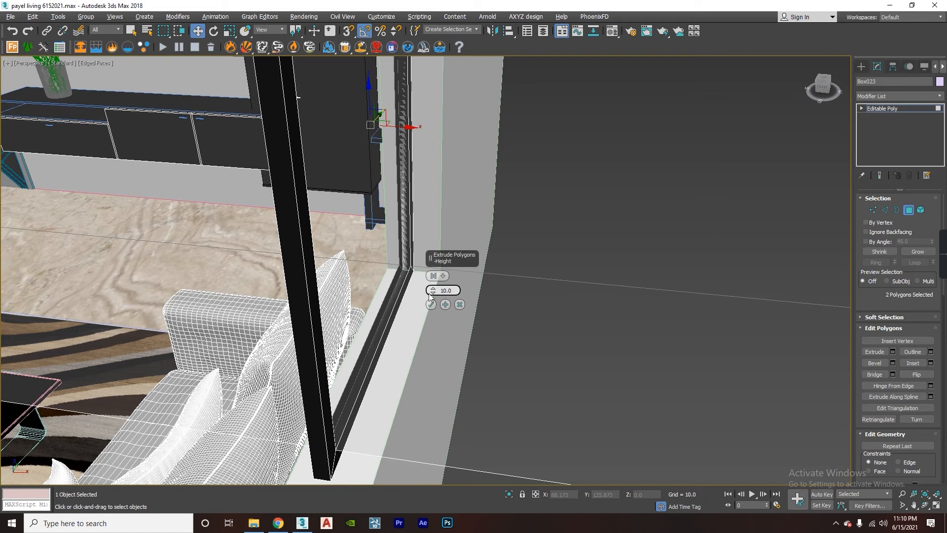
mouse_move(473, 304)
alt+middle_down()
mouse_move(459, 304)
mouse_move(484, 319)
mouse_move(476, 294)
alt+middle_up()
scroll(458, 300, down, 3)
middle_drag(476, 294, 411, 294)
scroll(411, 294, down, 3)
alt+middle_drag(425, 209, 508, 247)
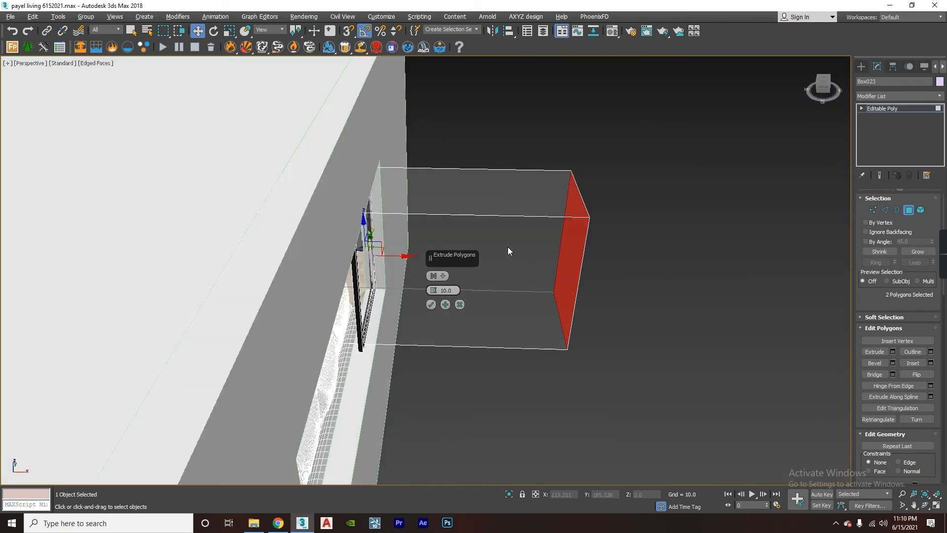
scroll(383, 310, up, 5)
drag(434, 291, 442, 324)
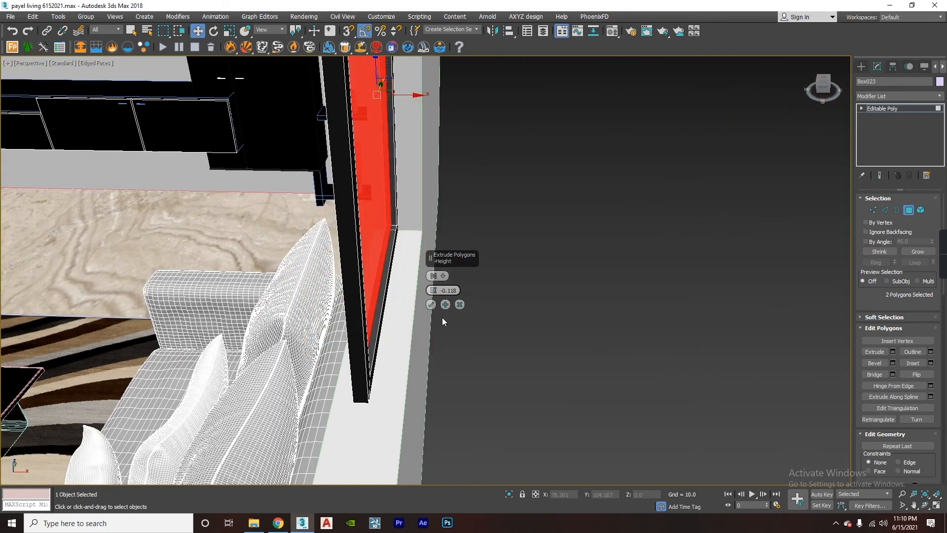
Try an extrusion height of 0.343 for the pane faces while viewing the panel in the Top view.
key(alt+w)
middle_click(254, 173)
key(alt+w)
scroll(327, 258, down, 6)
scroll(347, 238, up, 8)
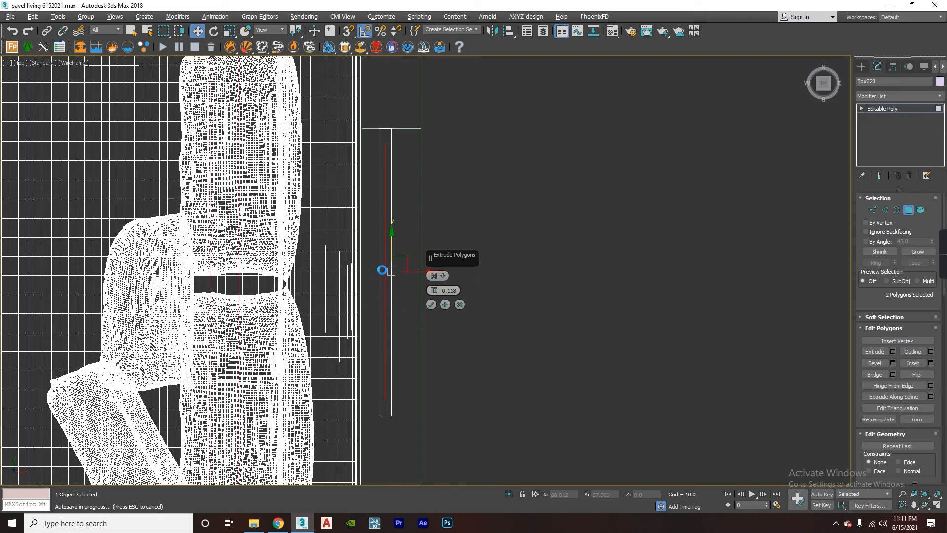
scroll(399, 261, up, 2)
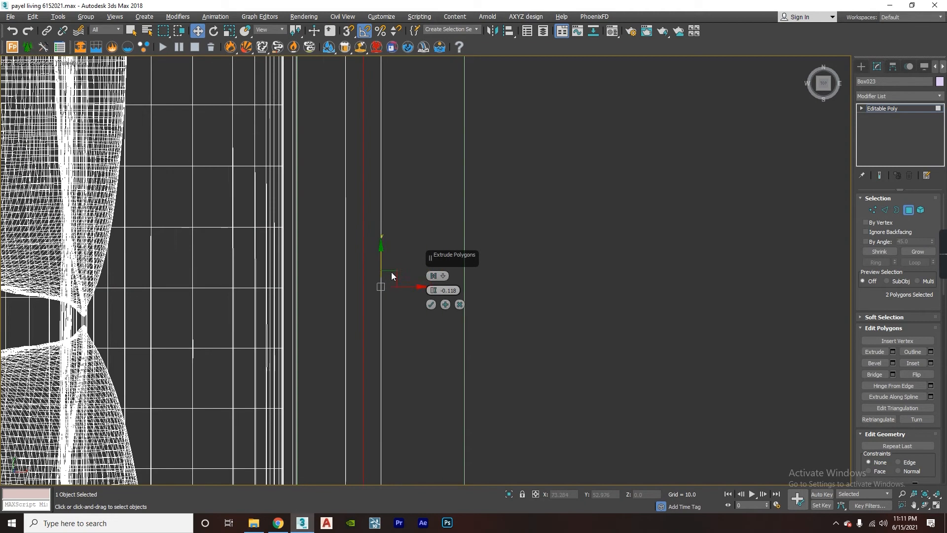
drag(434, 293, 439, 282)
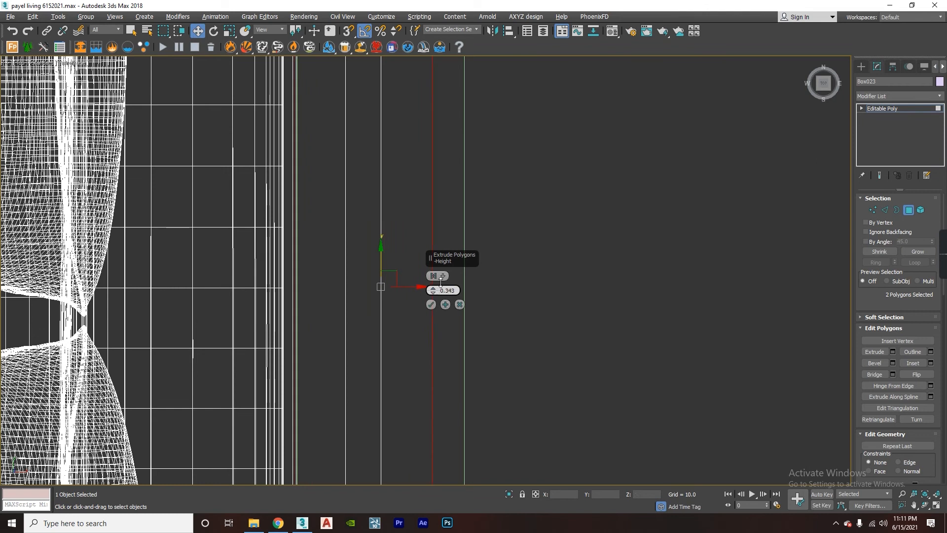
Examine the extruded pane faces against the window frame in the Perspective and Top views.
key(alt+w)
right_click(523, 351)
key(alt+w)
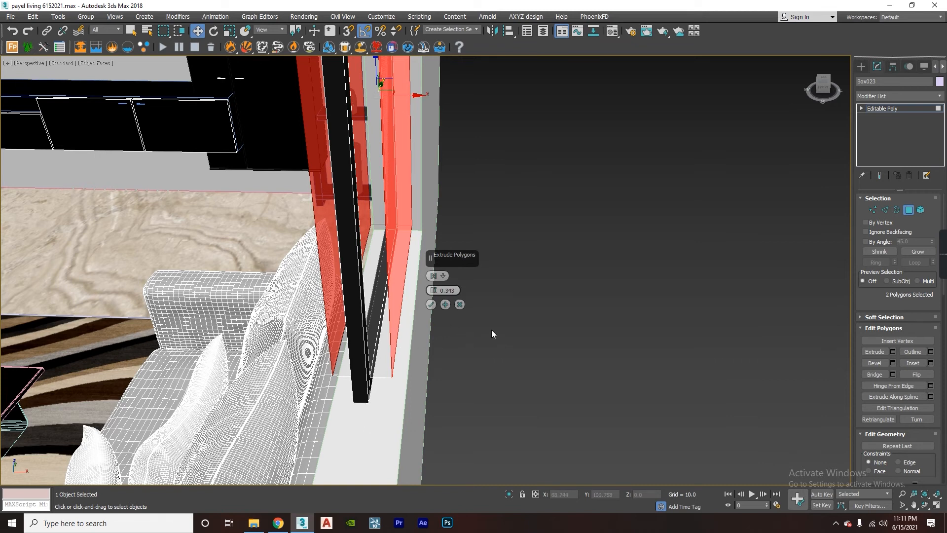
key(alt+w)
scroll(207, 178, up, 5)
scroll(181, 164, up, 2)
key(alt+w)
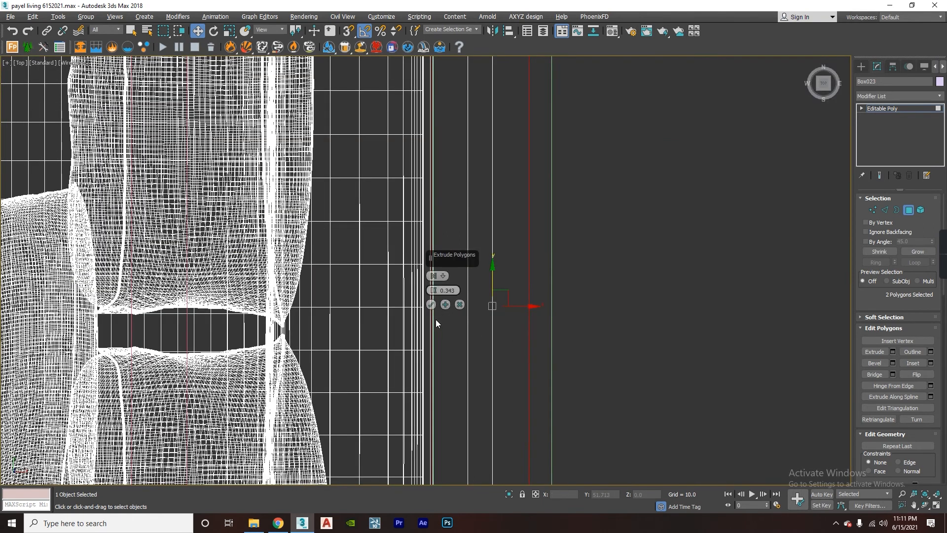
scroll(493, 304, up, 3)
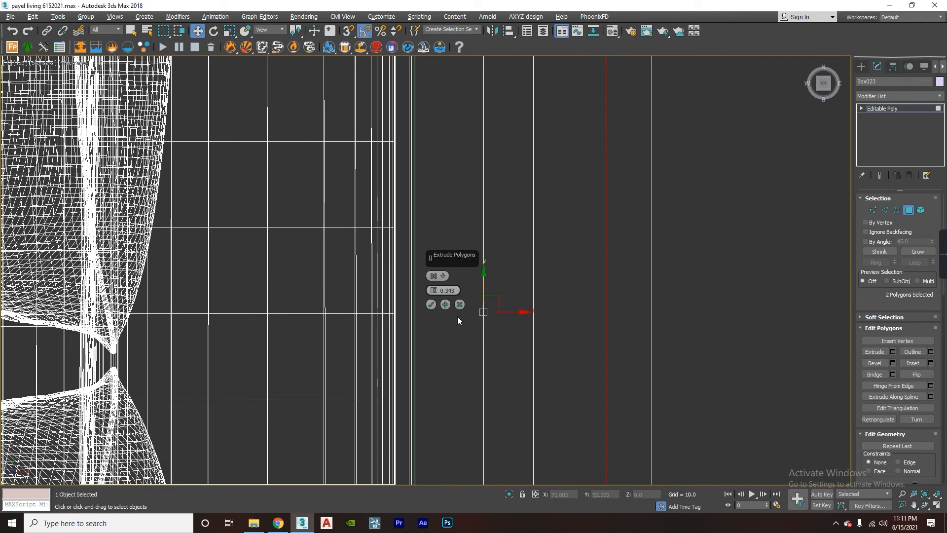
scroll(481, 308, down, 3)
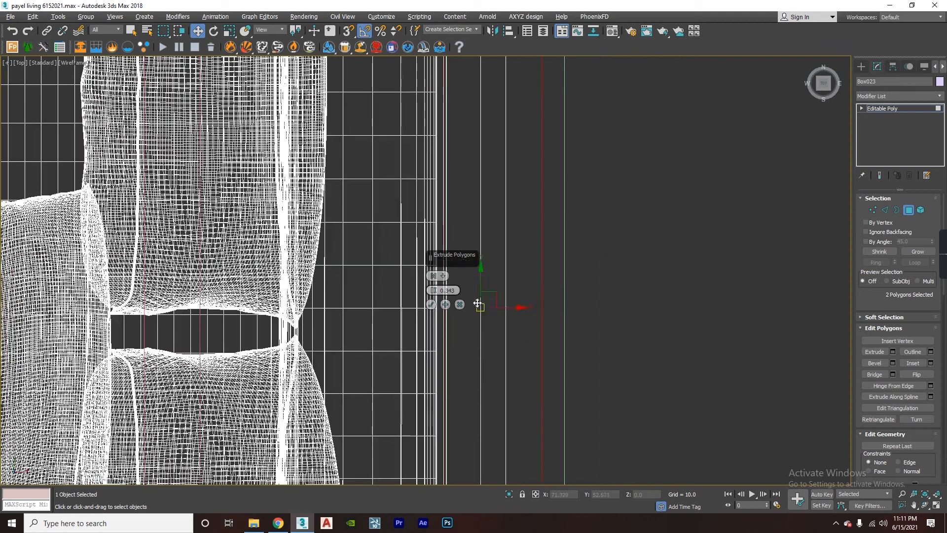
Lower the extrusion to a small negative height that recesses both pane faces into the frame, and apply it.
drag(433, 291, 446, 301)
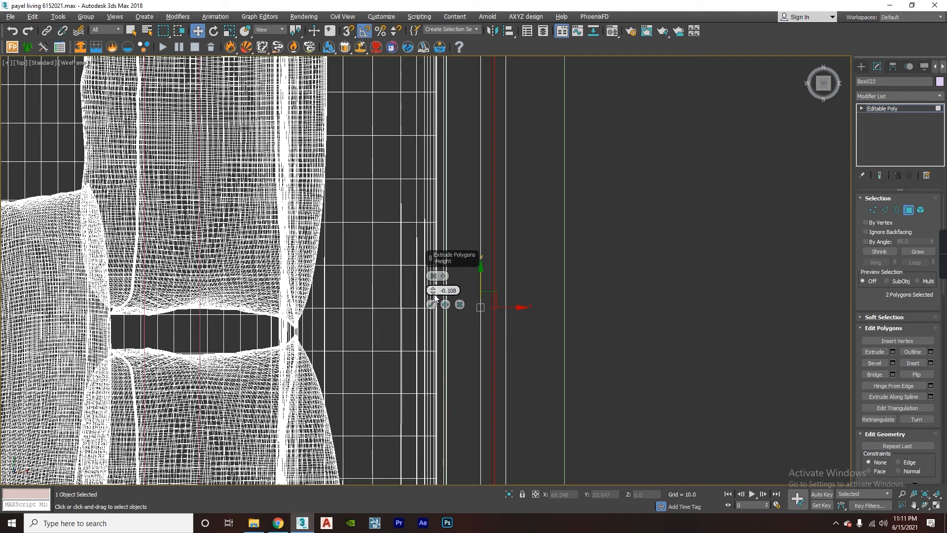
click(434, 293)
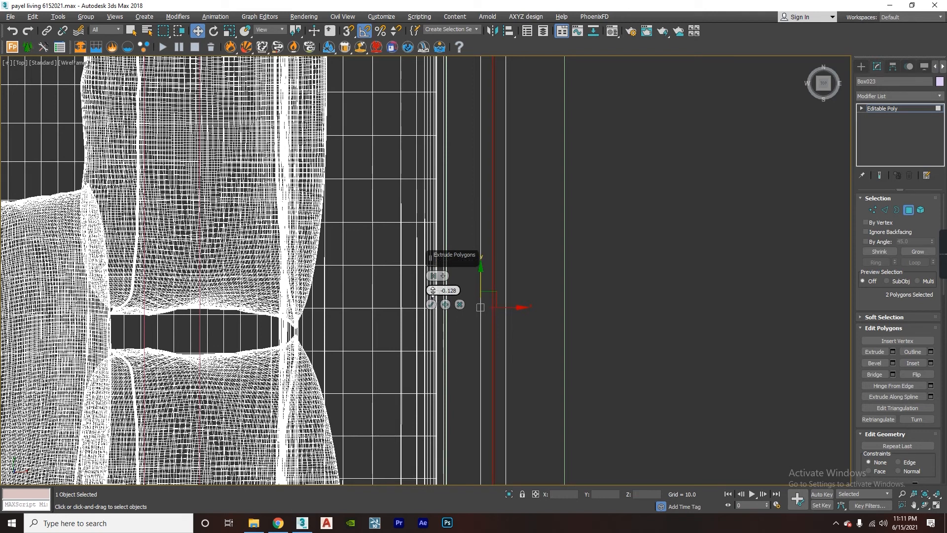
click(433, 293)
click(434, 293)
click(434, 293)
click(433, 293)
click(433, 293)
click(433, 293)
click(433, 293)
click(433, 292)
click(432, 304)
key(alt+w)
middle_click(546, 357)
key(alt+w)
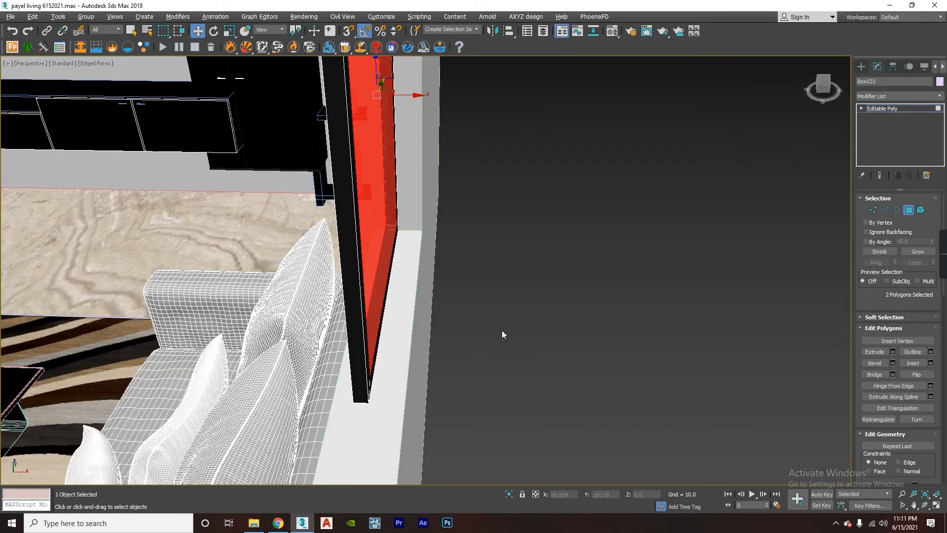
Clear the face selection and examine the recessed pane and the frame's lower corners from inside and outside.
alt+middle_drag(502, 330, 481, 343)
click(609, 269)
alt+middle_drag(503, 269, 479, 294)
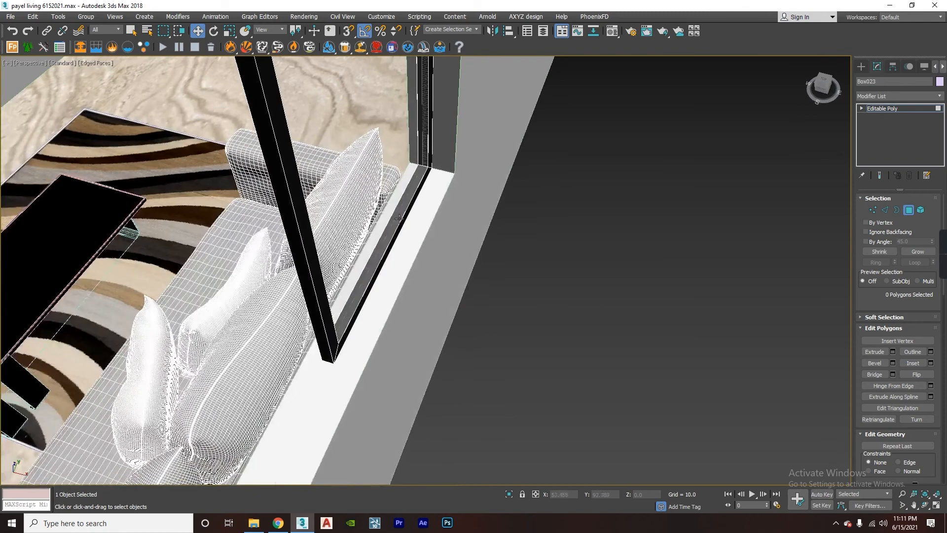
scroll(399, 218, up, 2)
alt+middle_drag(443, 238, 473, 279)
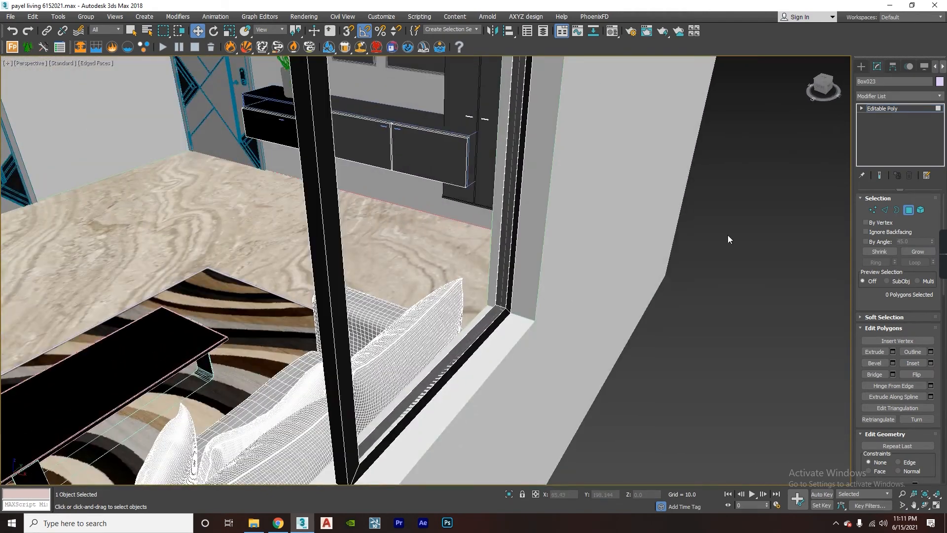
alt+middle_drag(600, 259, 561, 273)
scroll(561, 272, up, 4)
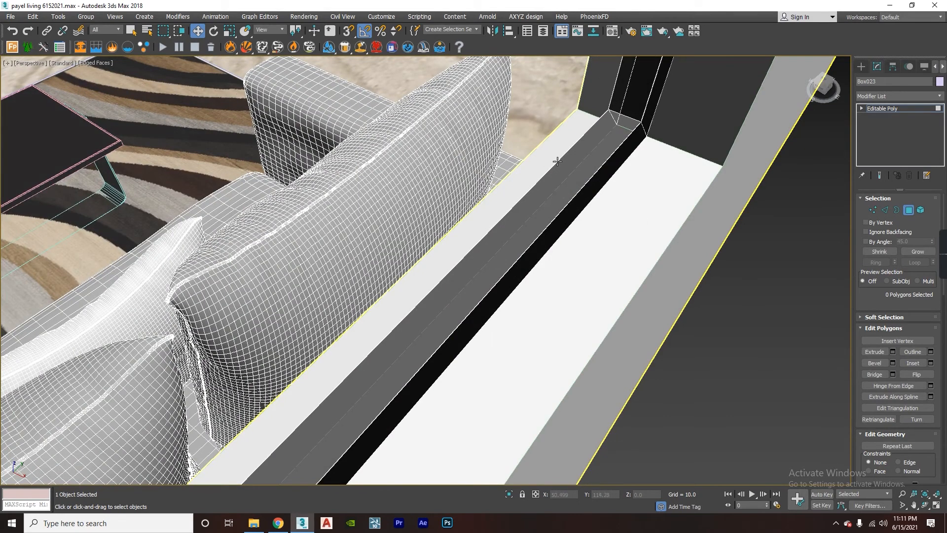
scroll(628, 124, up, 2)
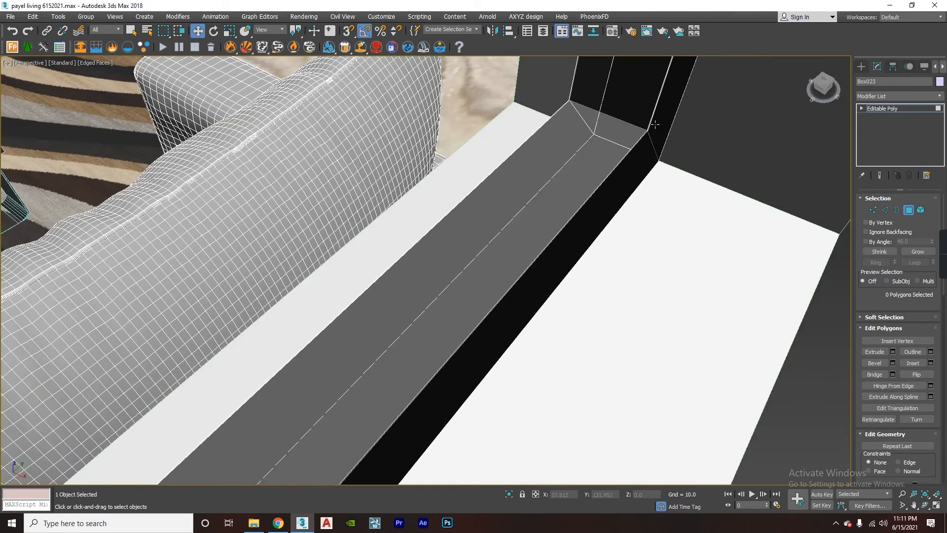
alt+middle_drag(586, 148, 399, 259)
middle_drag(445, 296, 466, 266)
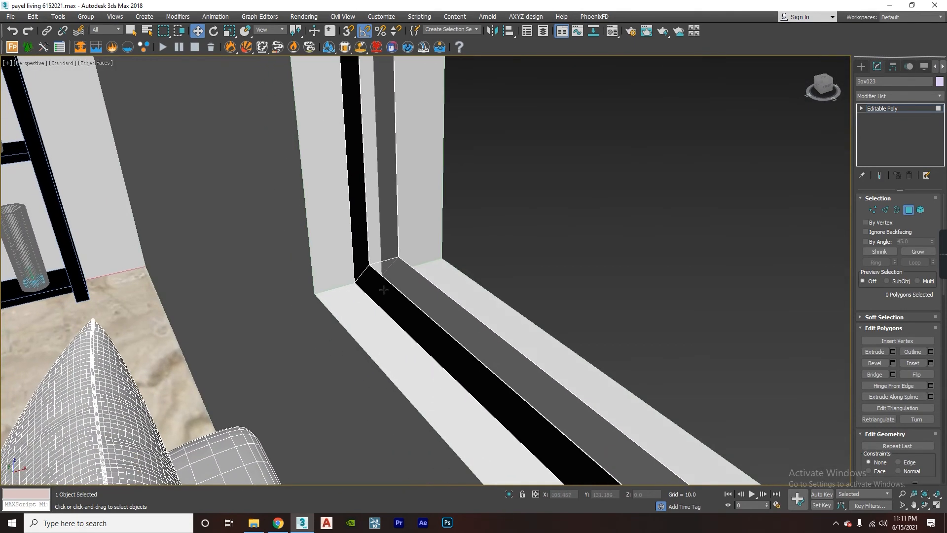
Leave polygon editing and assign the dark Material #7 to the whole window panel.
click(859, 67)
alt+middle_drag(534, 200, 472, 232)
scroll(471, 232, down, 2)
scroll(553, 222, down, 2)
middle_drag(553, 222, 454, 252)
scroll(454, 252, down, 3)
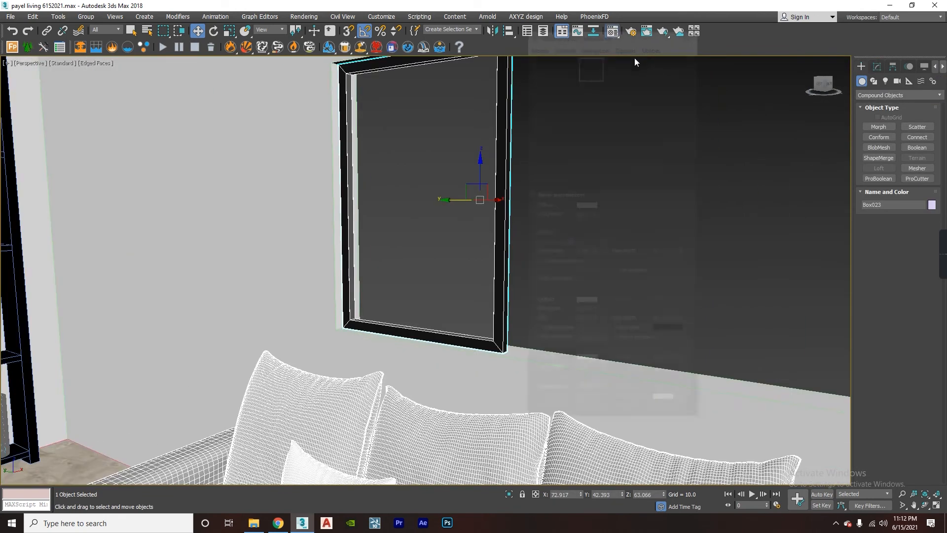
key(m)
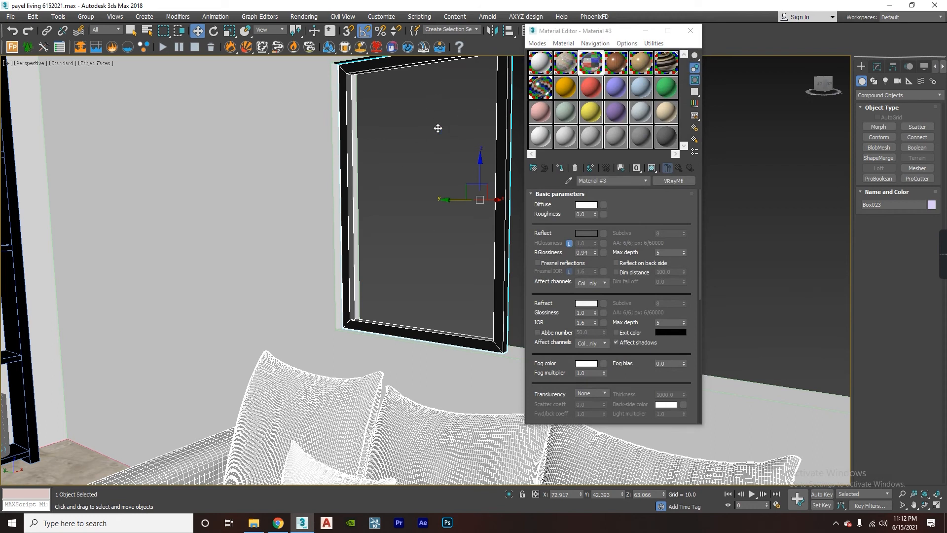
double_click(537, 85)
click(457, 114)
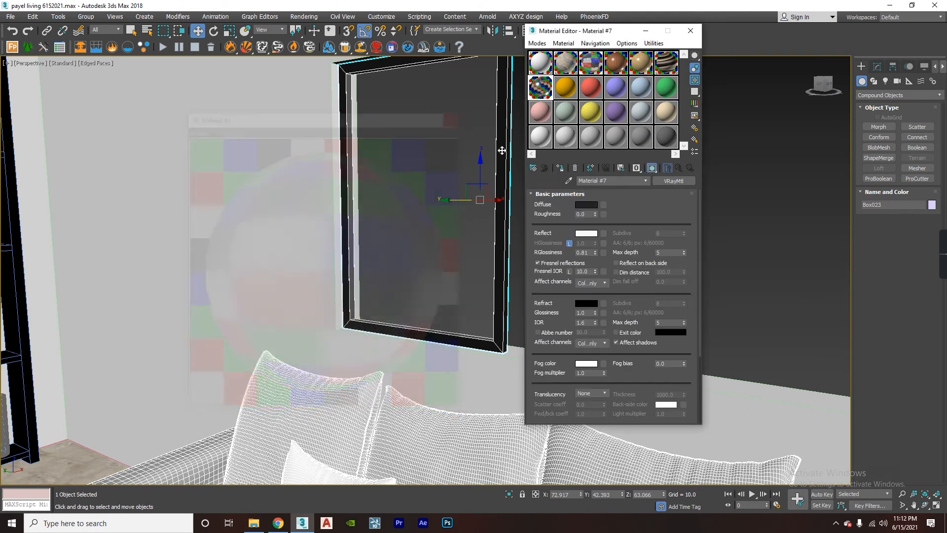
click(559, 170)
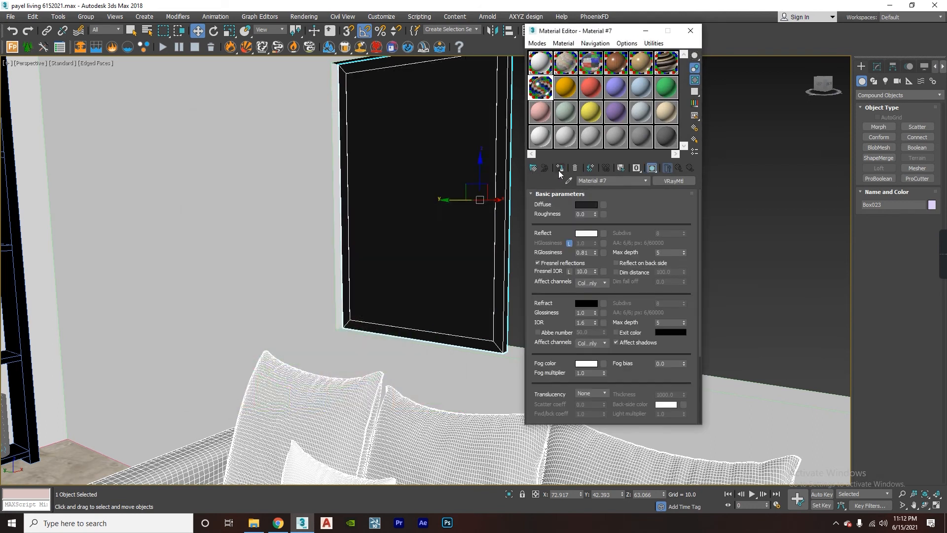
click(691, 30)
Select the panel's front and back pane faces, assign the transparent Material #3 to them, and leave polygon editing.
click(877, 66)
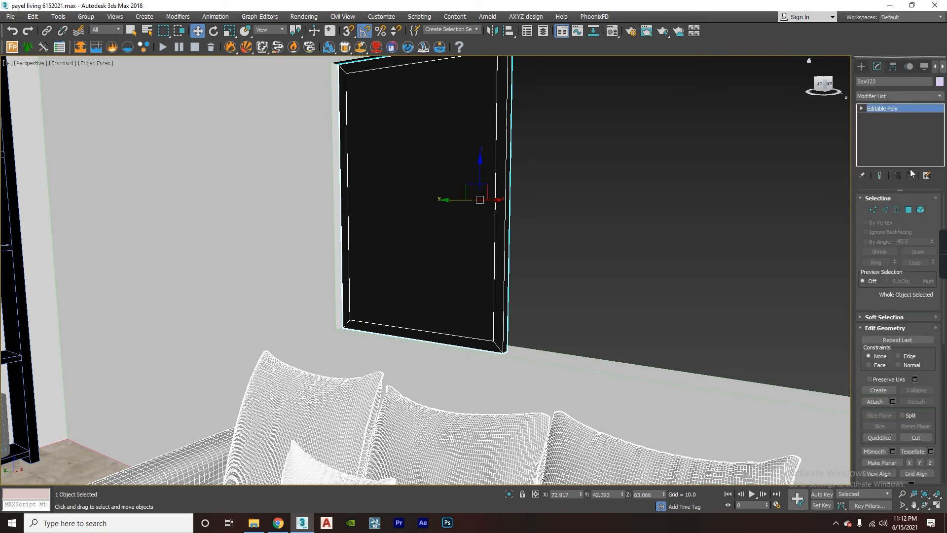
click(908, 213)
click(410, 207)
alt+middle_drag(446, 233, 351, 248)
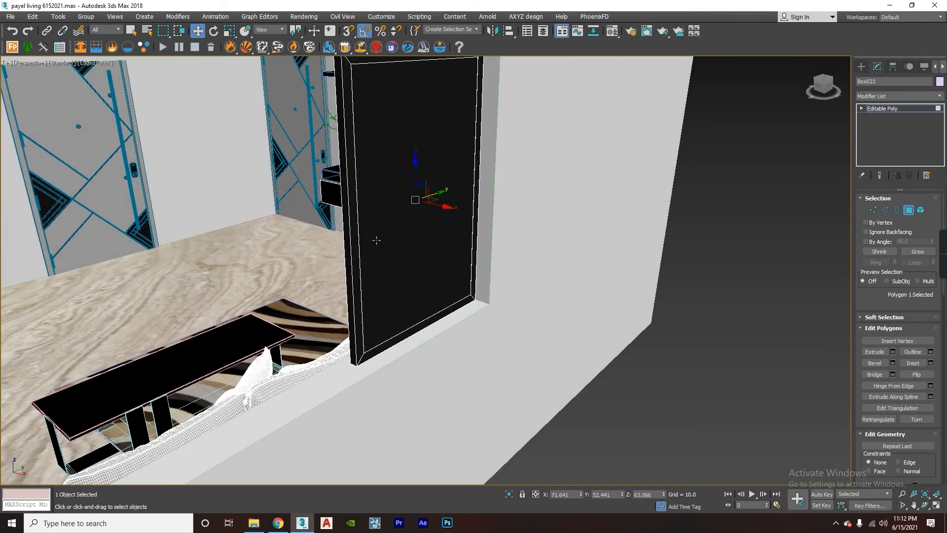
ctrl+click(398, 220)
click(612, 31)
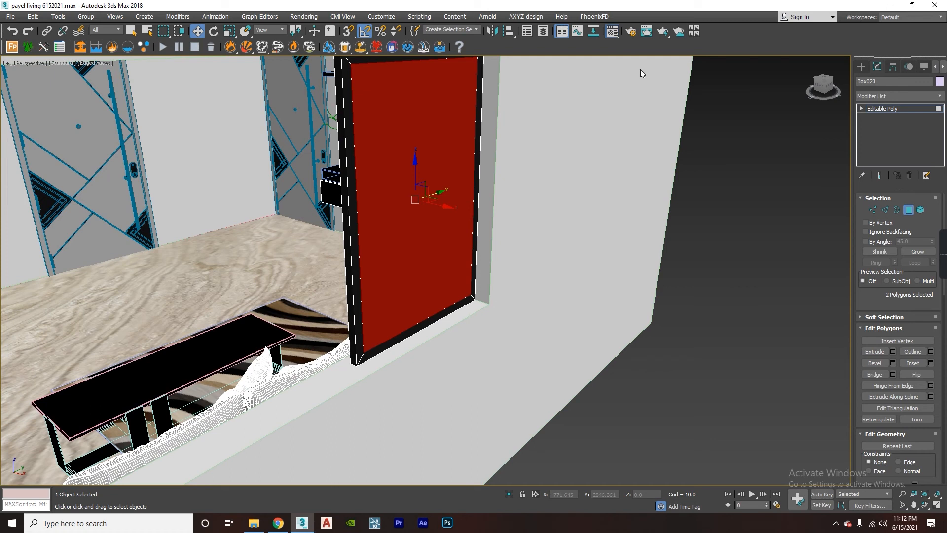
click(590, 62)
click(560, 168)
alt+middle_drag(710, 208, 764, 203)
click(861, 66)
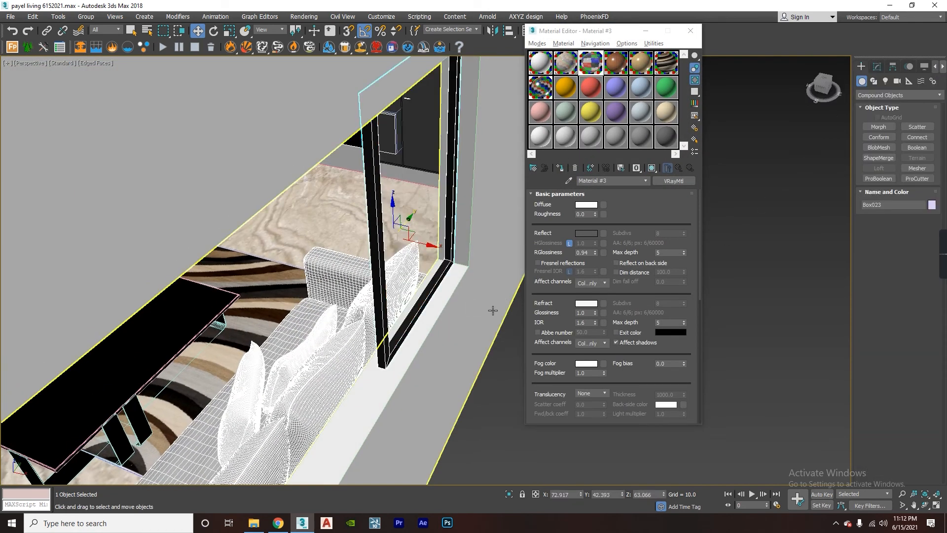
Deselect the window panel, close the Material Editor, and examine the frame and glass from inside and outside.
click(507, 383)
alt+middle_drag(508, 383, 450, 271)
scroll(419, 315, up, 3)
key(m)
scroll(434, 313, down, 3)
alt+middle_drag(434, 313, 505, 267)
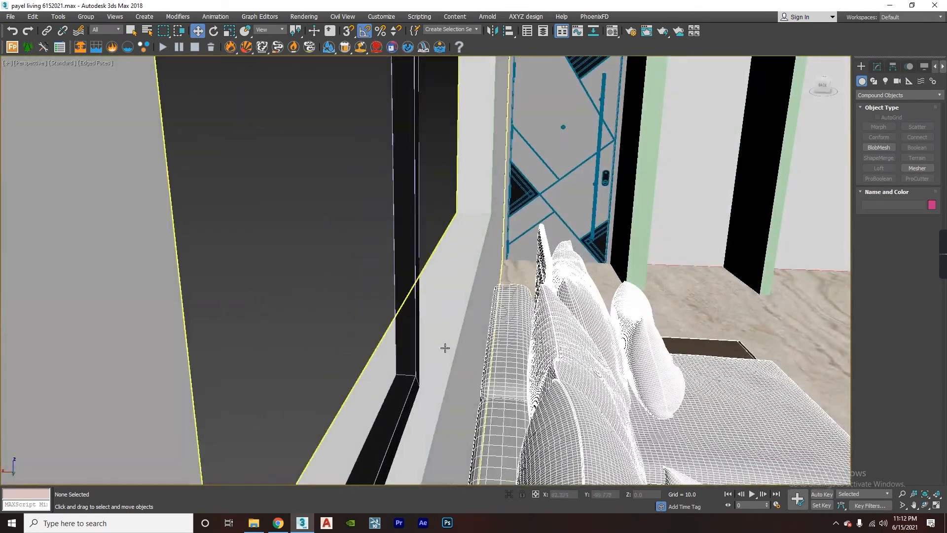
alt+middle_drag(444, 346, 444, 322)
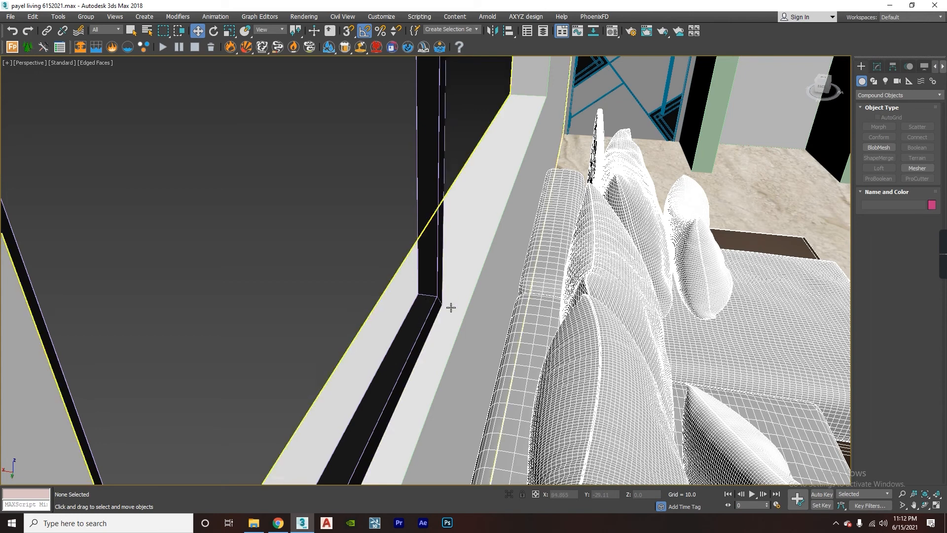
In the Top view, clone the window panel as an instance about 1.6 units outward along X and move it -27.67 units along Y.
middle_drag(475, 296, 435, 291)
scroll(554, 269, down, 1)
middle_drag(572, 251, 373, 305)
scroll(434, 268, down, 3)
scroll(434, 306, up, 1)
scroll(418, 306, up, 4)
scroll(418, 292, down, 1)
click(368, 233)
key(alt+w)
right_click(254, 163)
key(alt+w)
scroll(374, 255, down, 5)
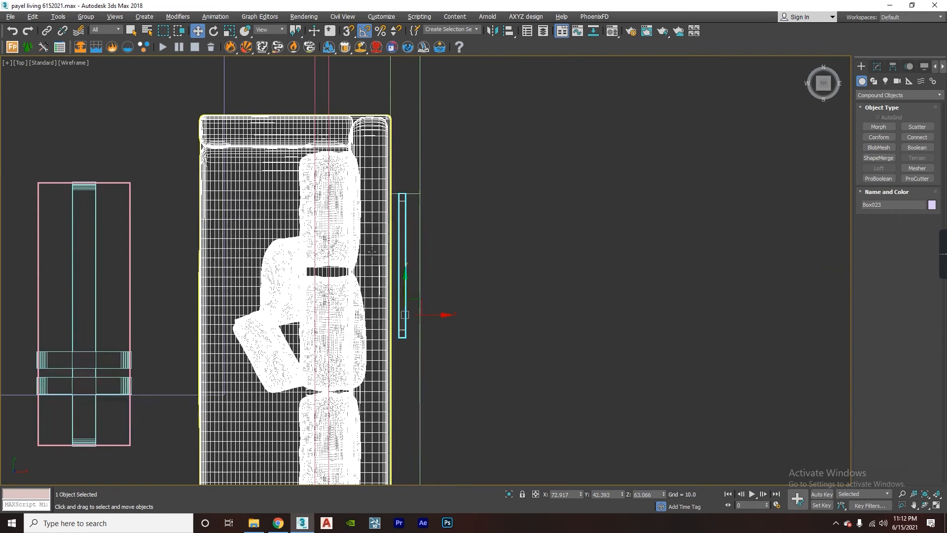
shift+drag(427, 315, 435, 316)
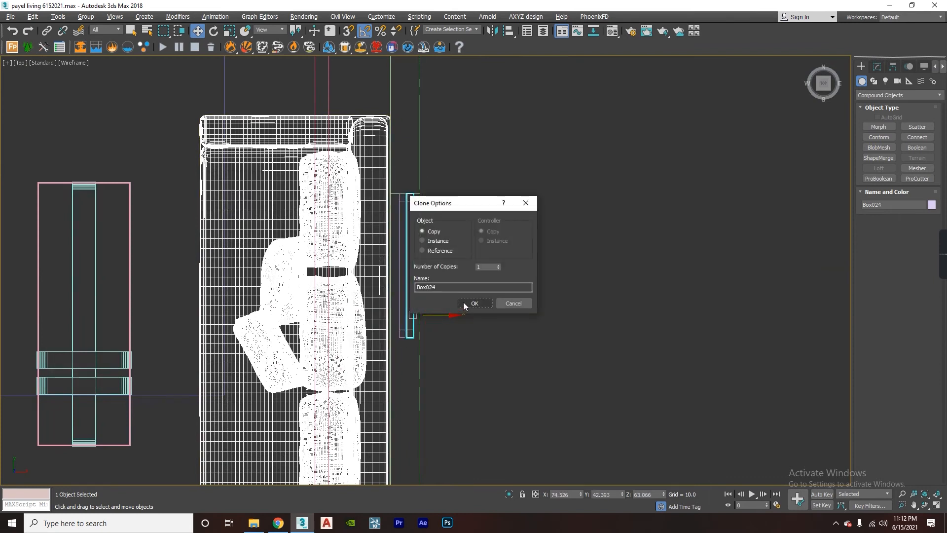
click(436, 241)
click(475, 303)
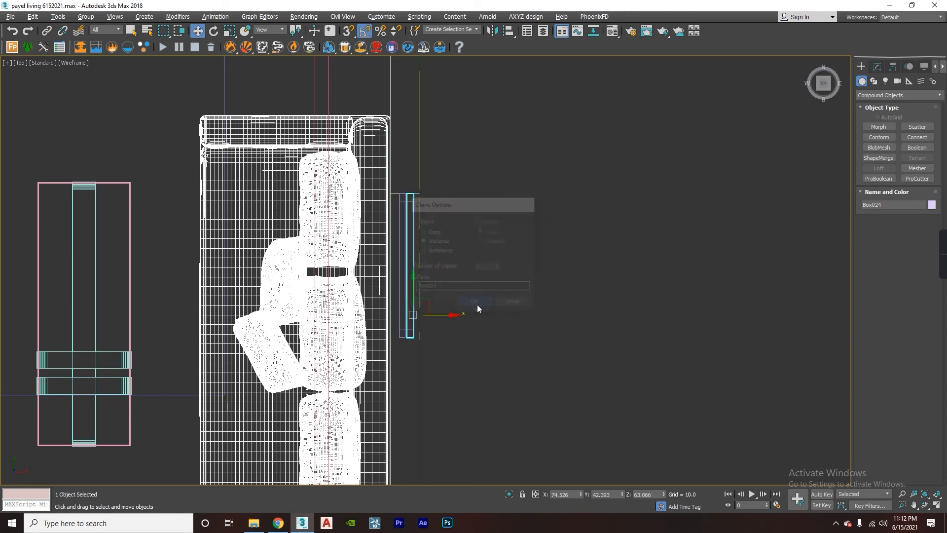
scroll(409, 267, down, 3)
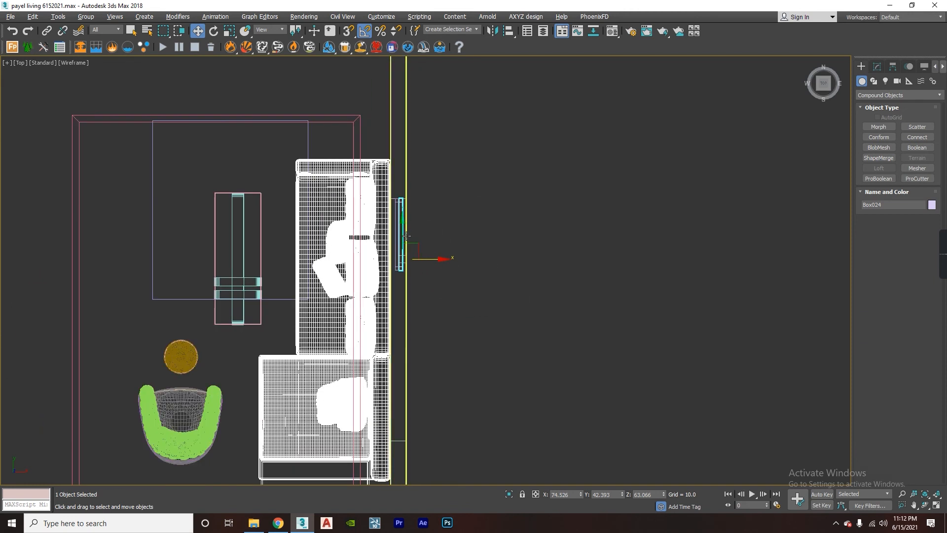
drag(409, 236, 418, 301)
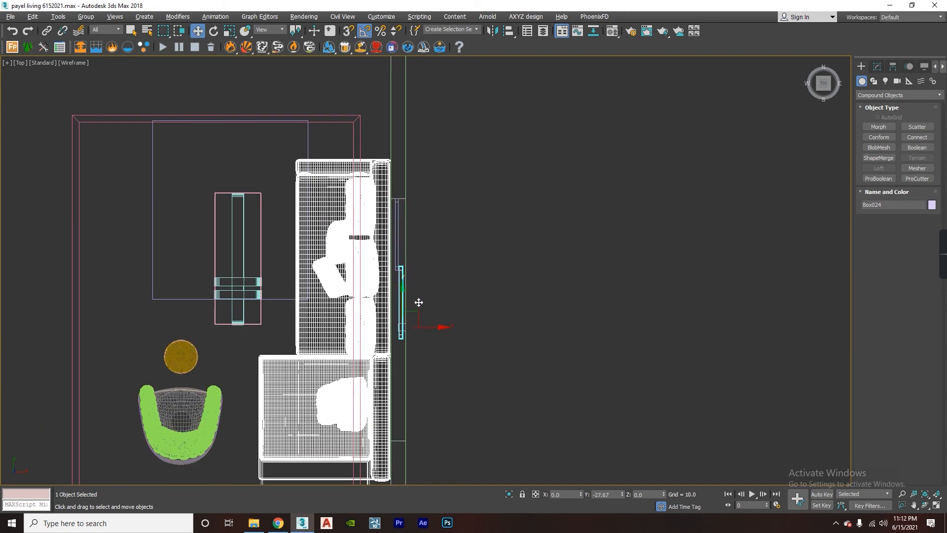
Clone the second window panel back in line with the first along X, and move the copy -28 units along Y.
scroll(419, 302, up, 5)
click(438, 295)
shift+drag(438, 296, 437, 299)
click(466, 303)
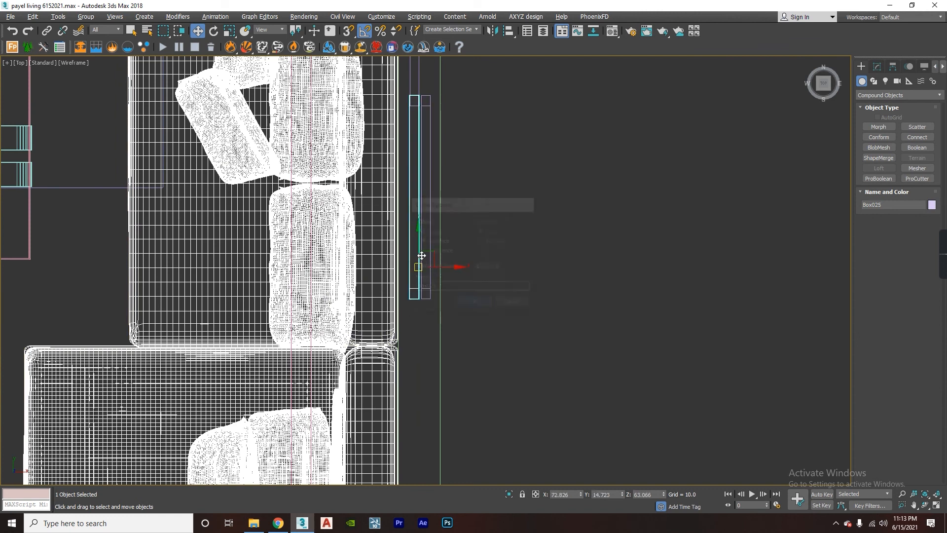
mouse_move(421, 256)
mouse_down()
mouse_move(478, 450)
mouse_move(481, 436)
mouse_up()
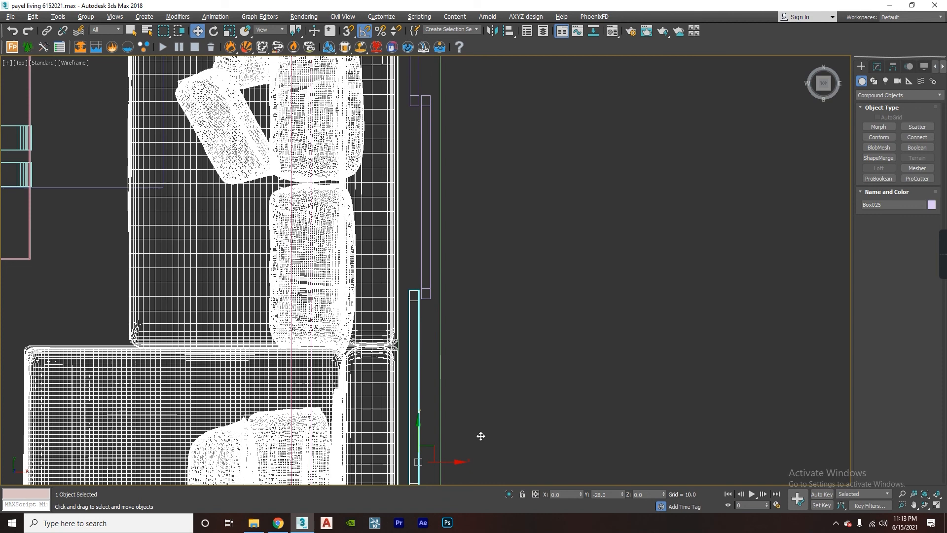
In the Perspective view, select the window wall and examine how the three panels overlap and fit the opening.
key(alt+w)
middle_click(501, 352)
key(alt+w)
middle_drag(500, 352, 392, 248)
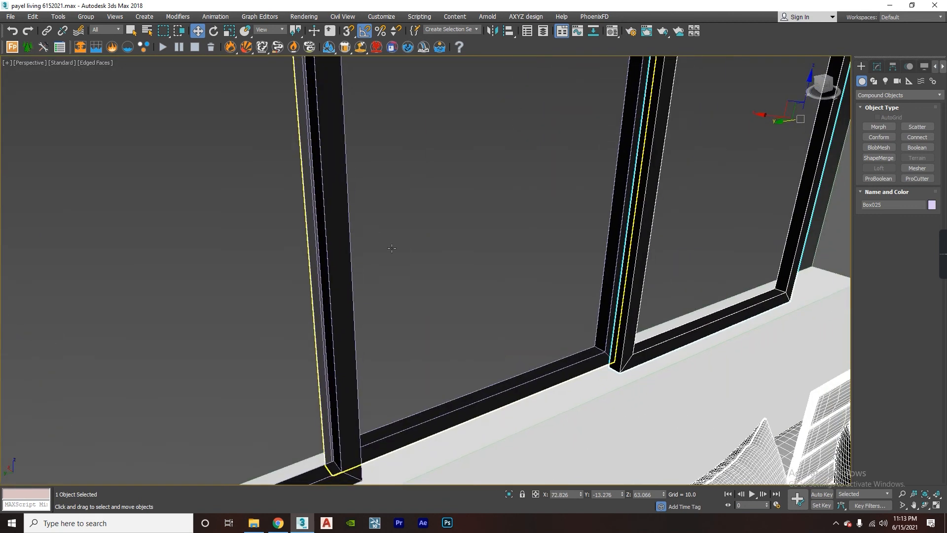
scroll(466, 282, down, 4)
alt+middle_drag(467, 289, 606, 183)
click(600, 201)
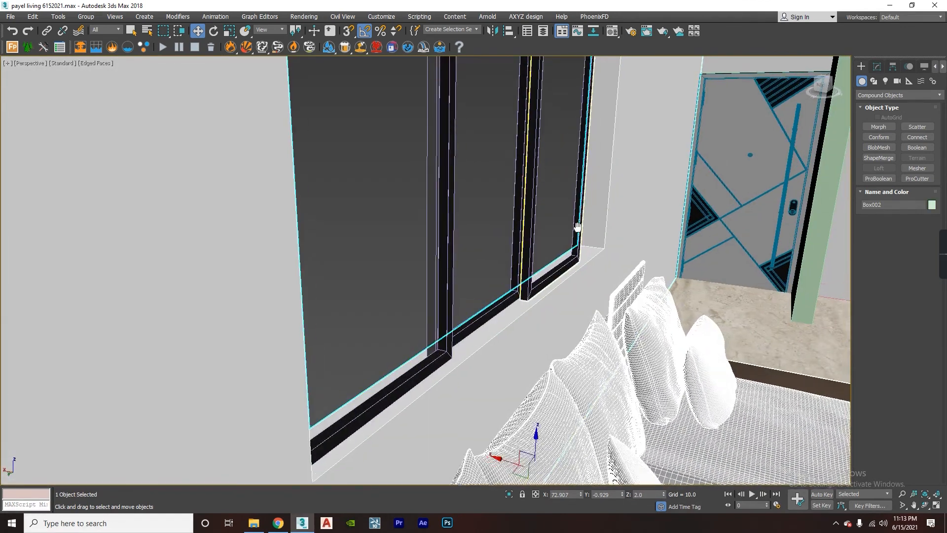
alt+middle_drag(575, 228, 467, 256)
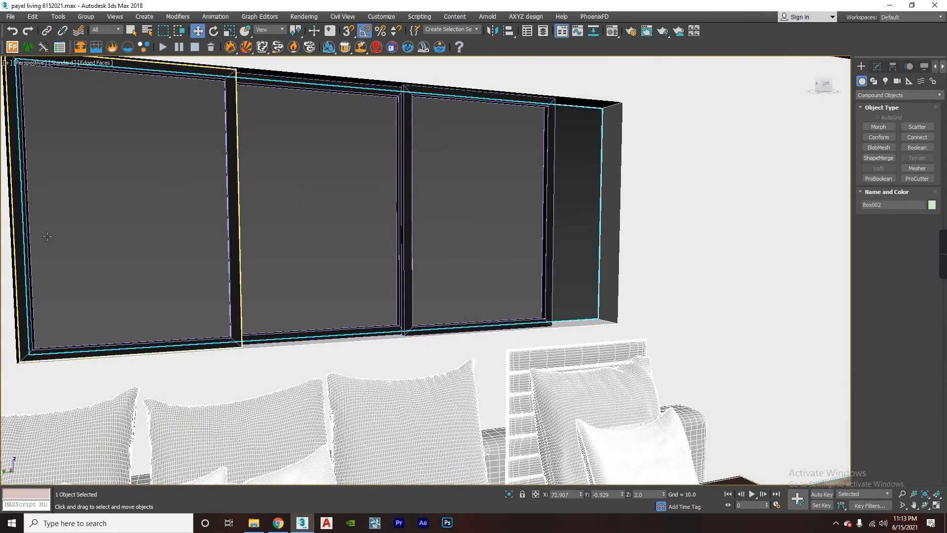
Examine the room from inside, including the TV unit wall, the door, the window and the sofa corner.
middle_drag(368, 190, 401, 241)
middle_drag(357, 264, 465, 279)
alt+middle_drag(465, 279, 465, 252)
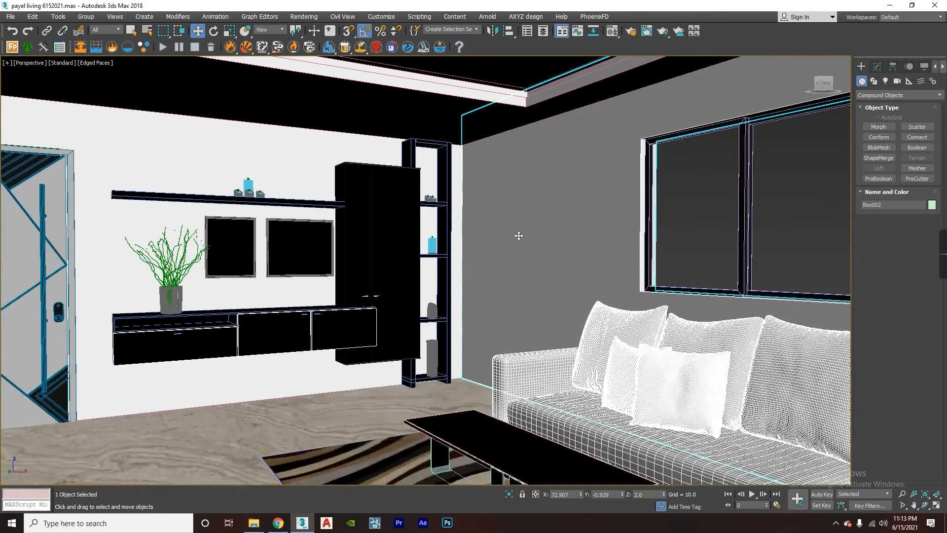
alt+middle_drag(518, 235, 414, 268)
alt+middle_drag(427, 198, 291, 210)
alt+middle_drag(654, 248, 543, 242)
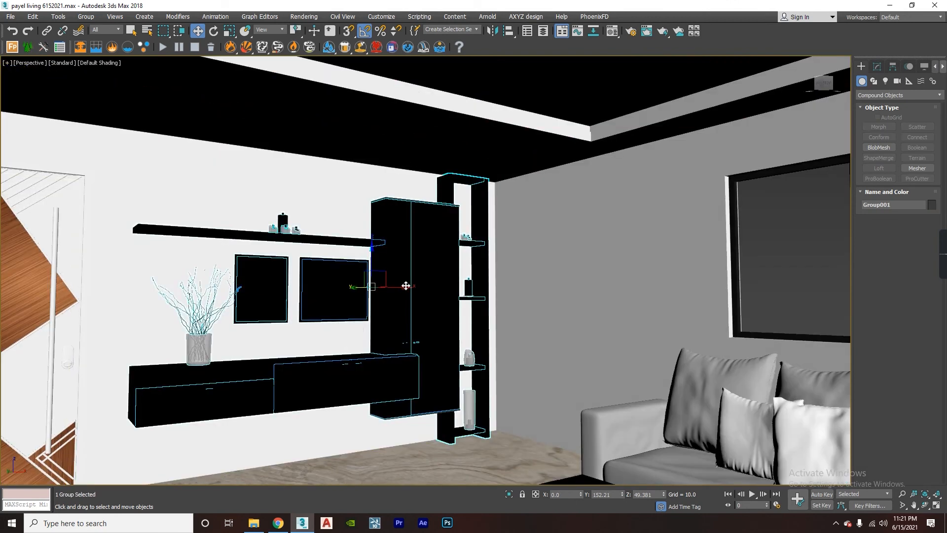
middle_drag(275, 287, 378, 280)
middle_drag(298, 237, 341, 236)
middle_drag(341, 236, 362, 219)
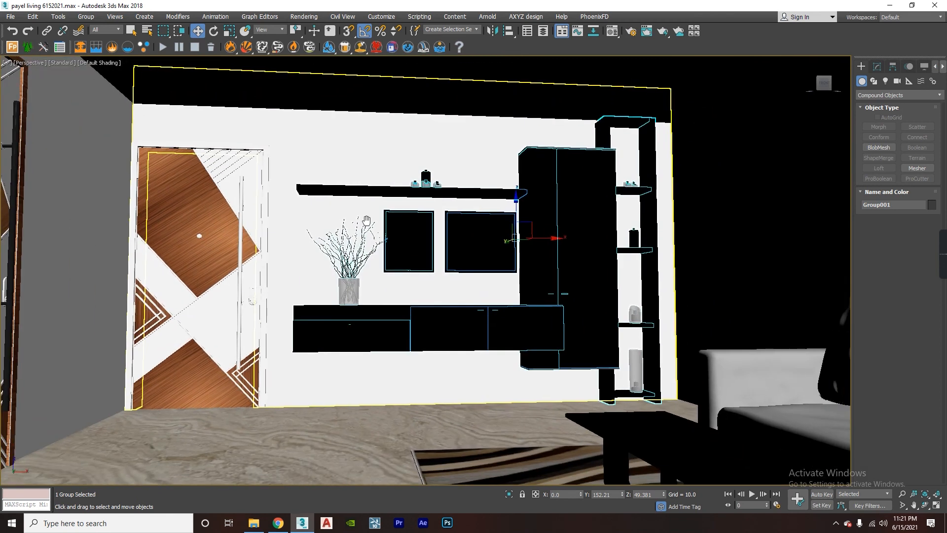
middle_drag(505, 274, 366, 300)
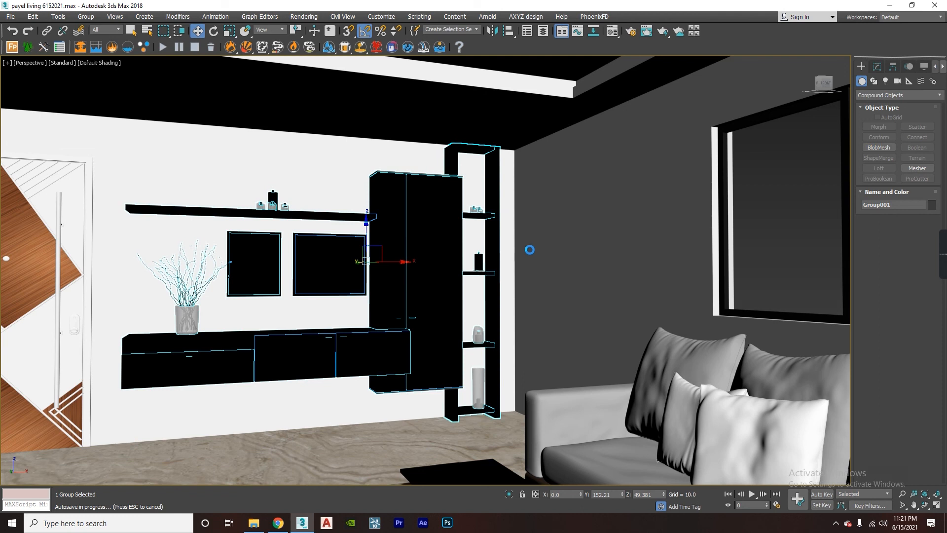
mouse_move(943, 260)
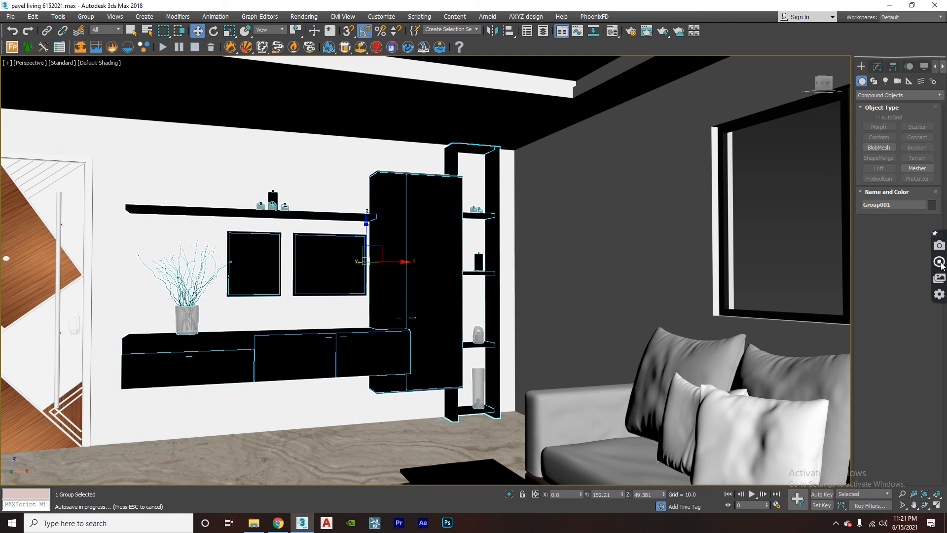